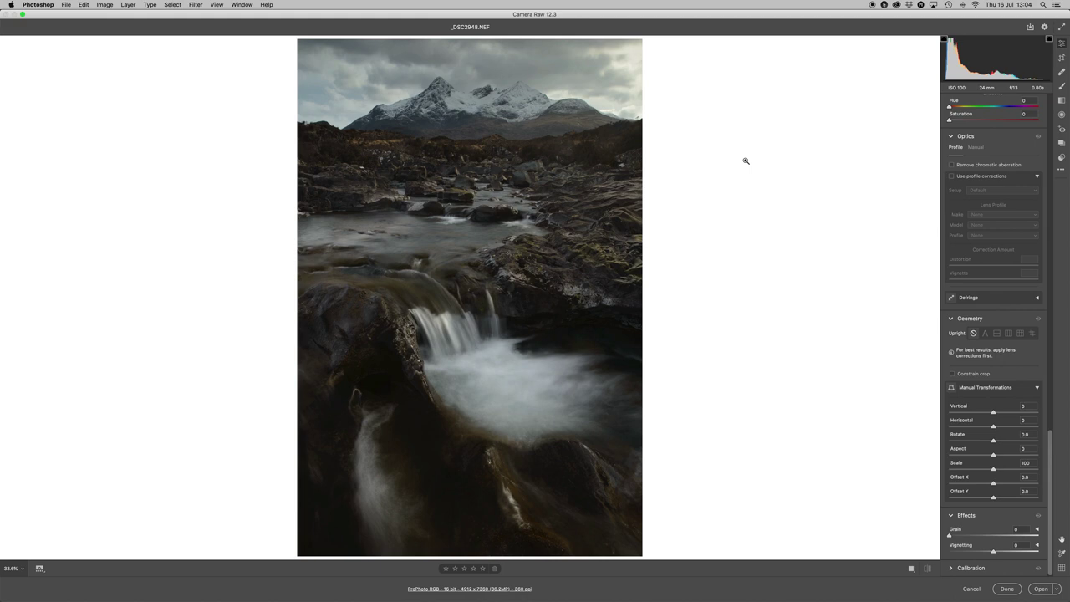
click(660, 125)
click(491, 103)
click(717, 92)
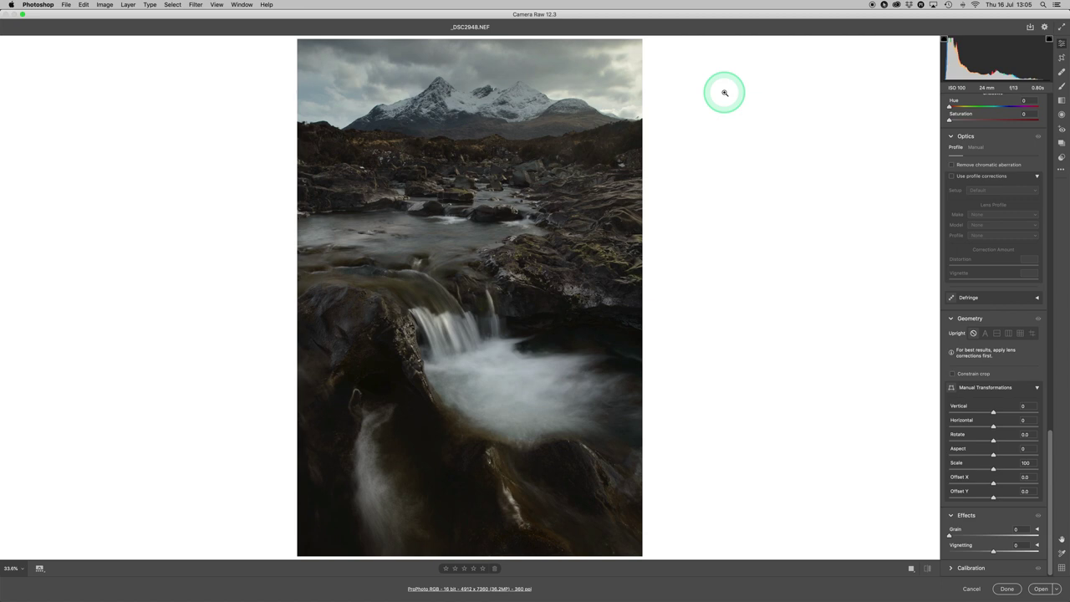
click(724, 92)
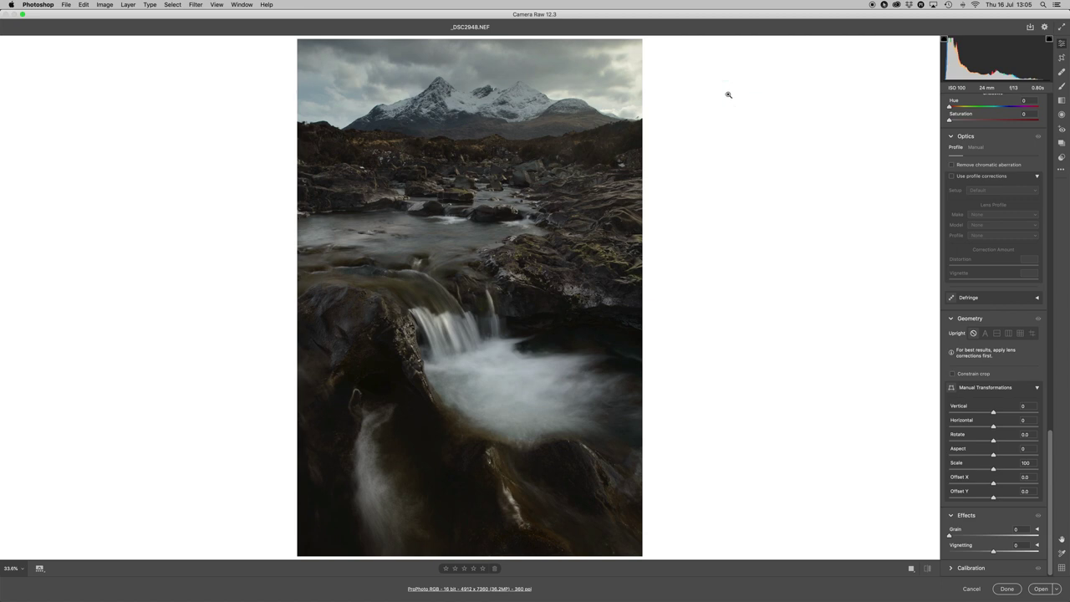
click(839, 201)
Brighten the raw image by setting Exposure to +0.55 and Highlights to -17
click(1050, 507)
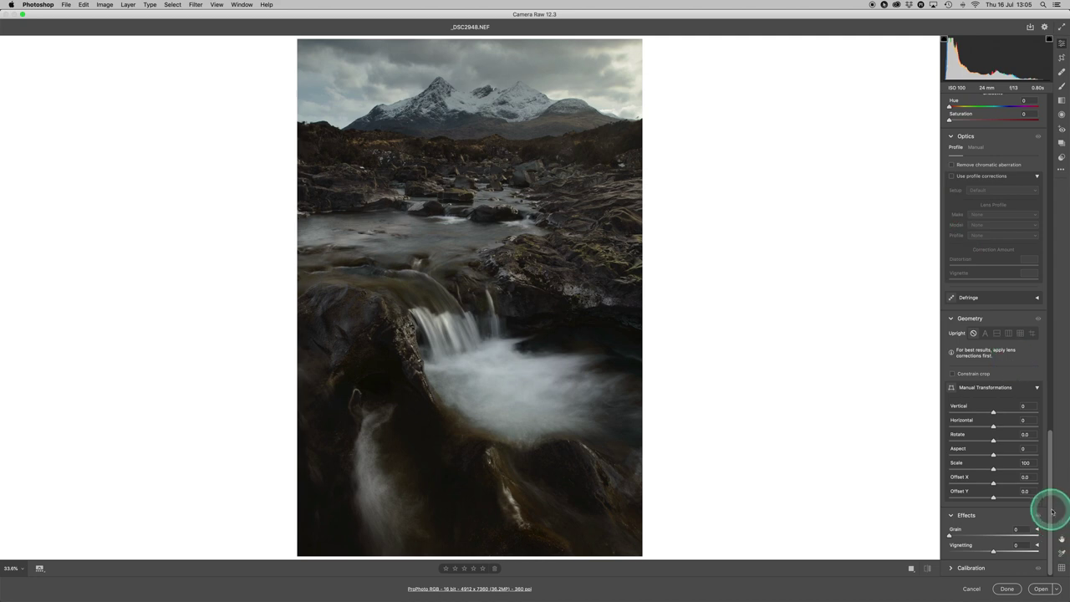
drag(1051, 507, 1050, 66)
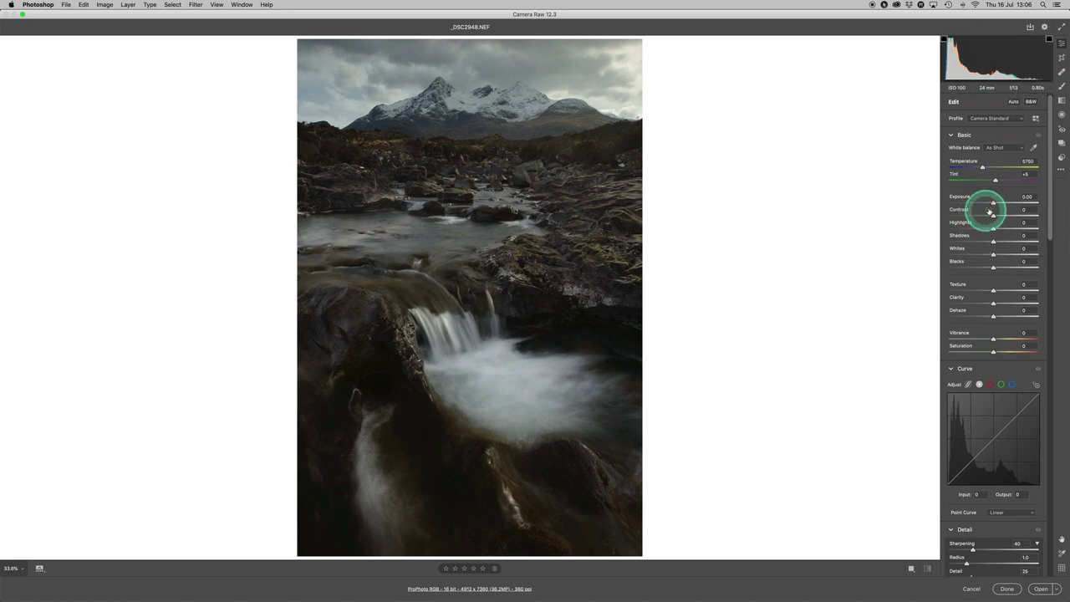
drag(993, 203, 998, 65)
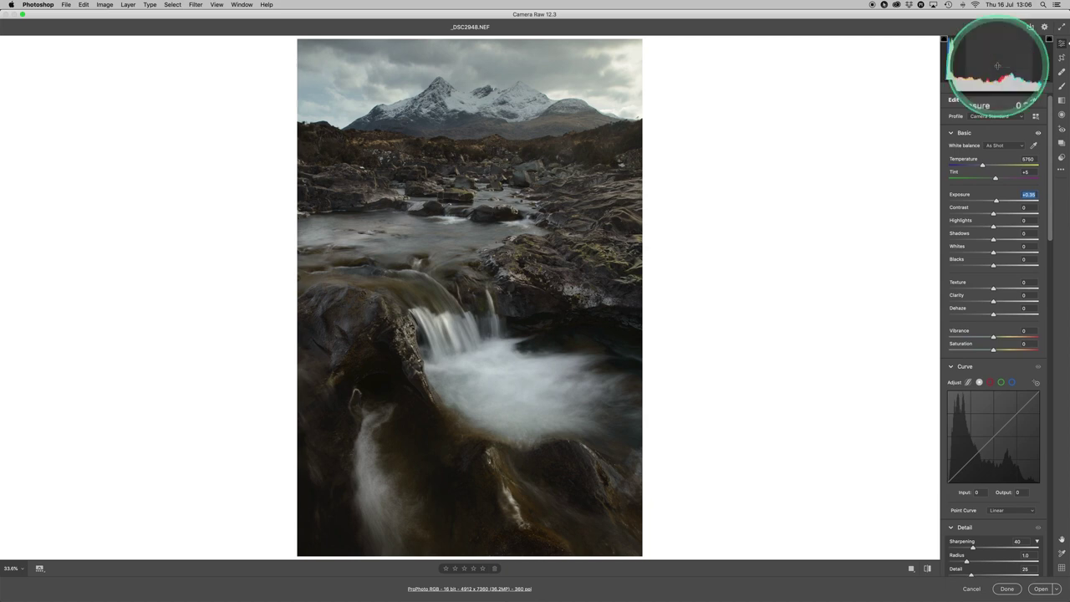
click(999, 65)
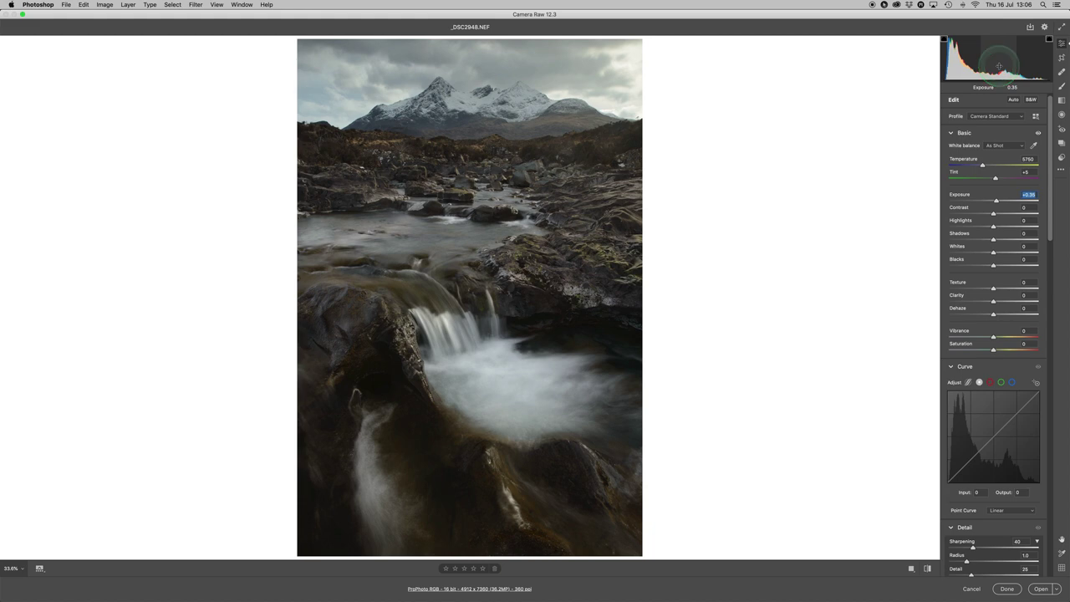
drag(1022, 205, 998, 202)
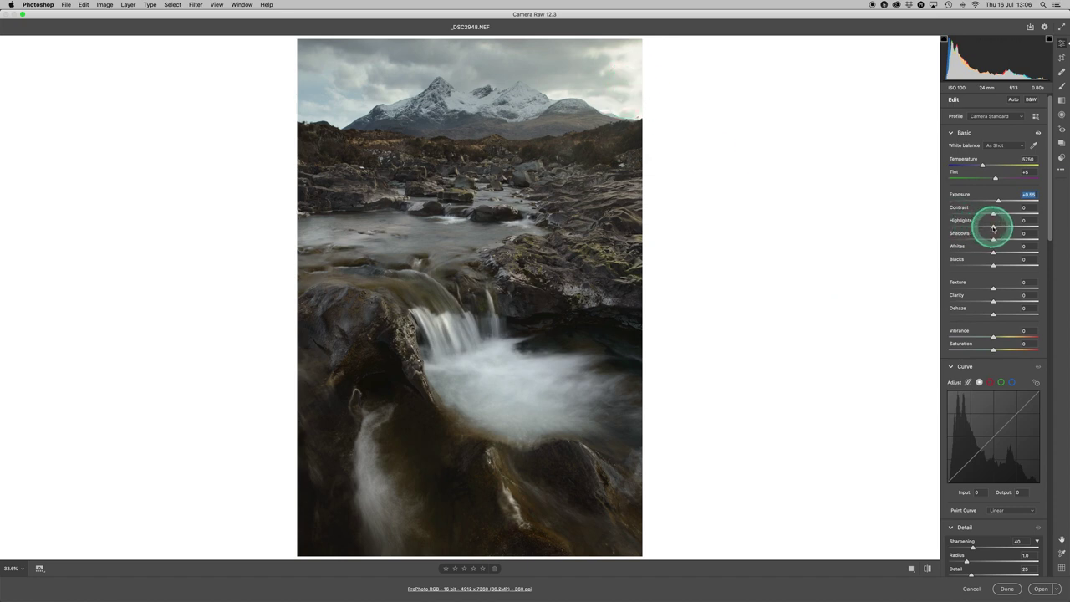
drag(993, 227, 985, 227)
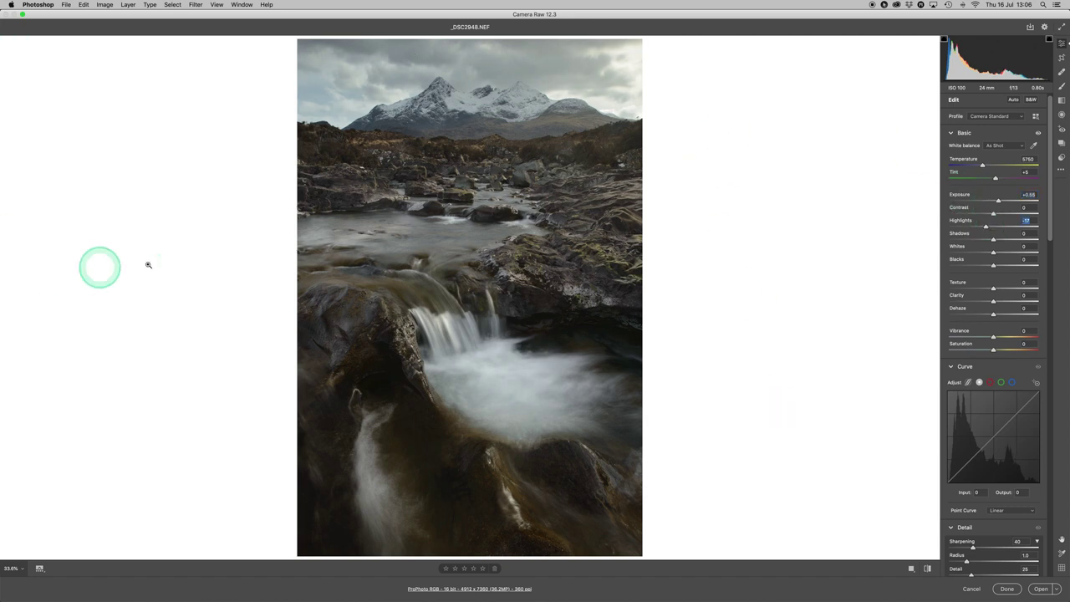
Try the Default background colour around the image and restore it to White
right_click(750, 187)
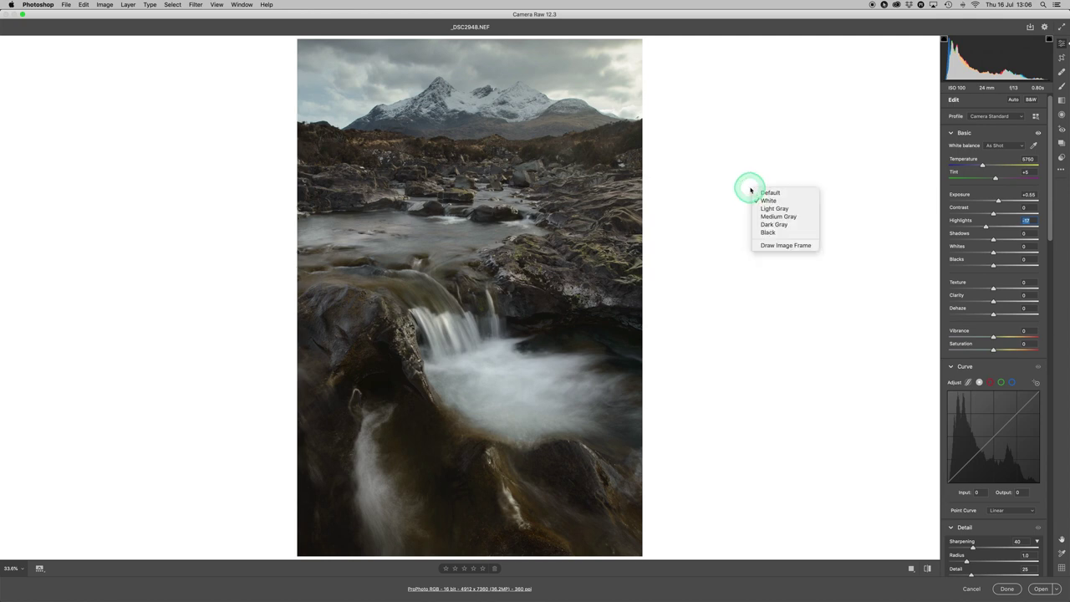
click(761, 193)
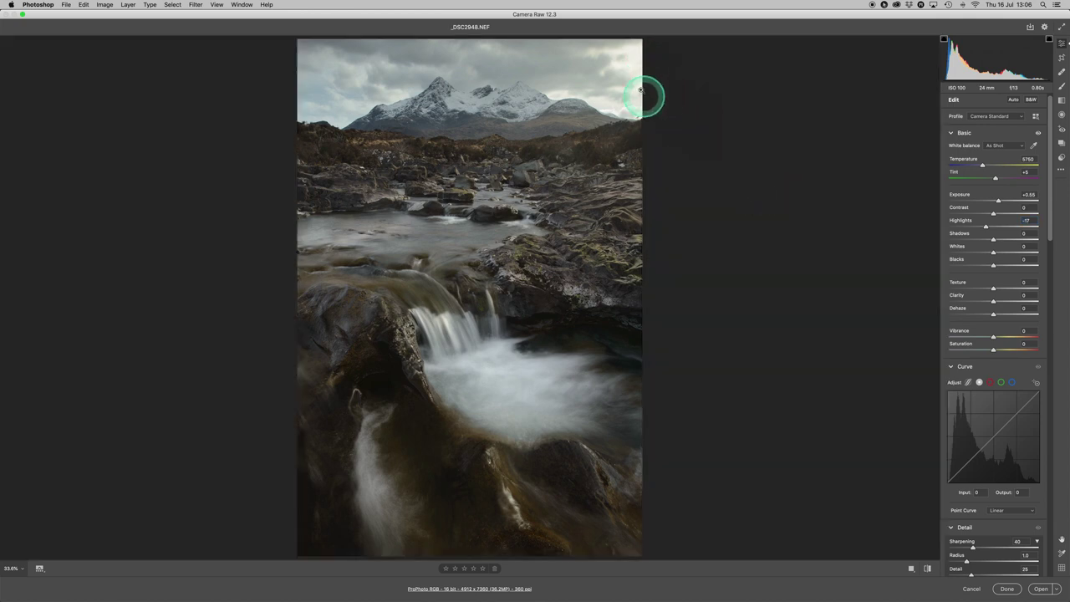
right_click(718, 135)
click(720, 144)
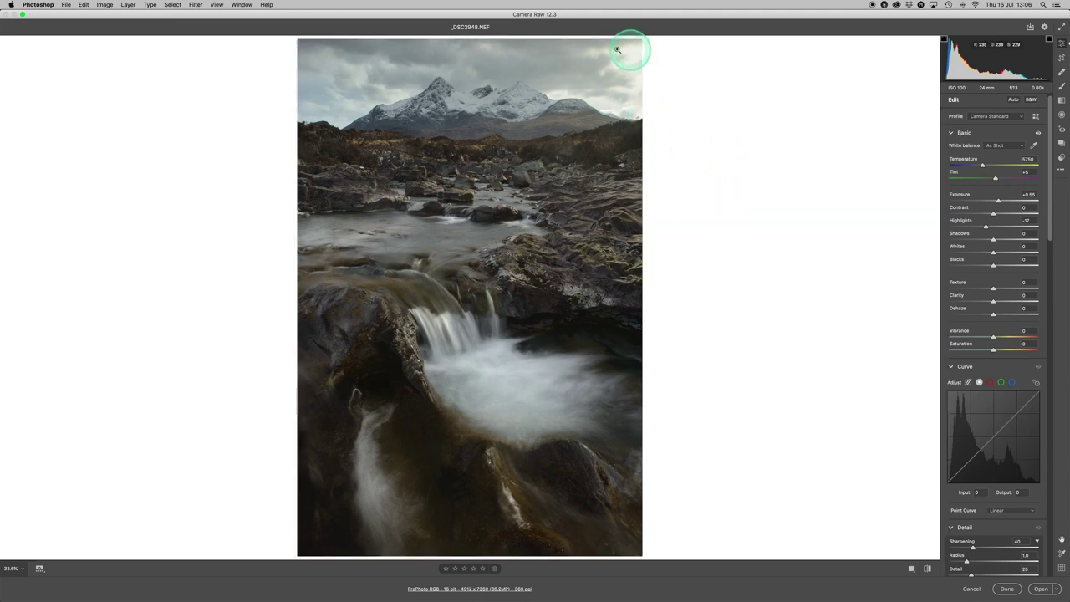
click(775, 266)
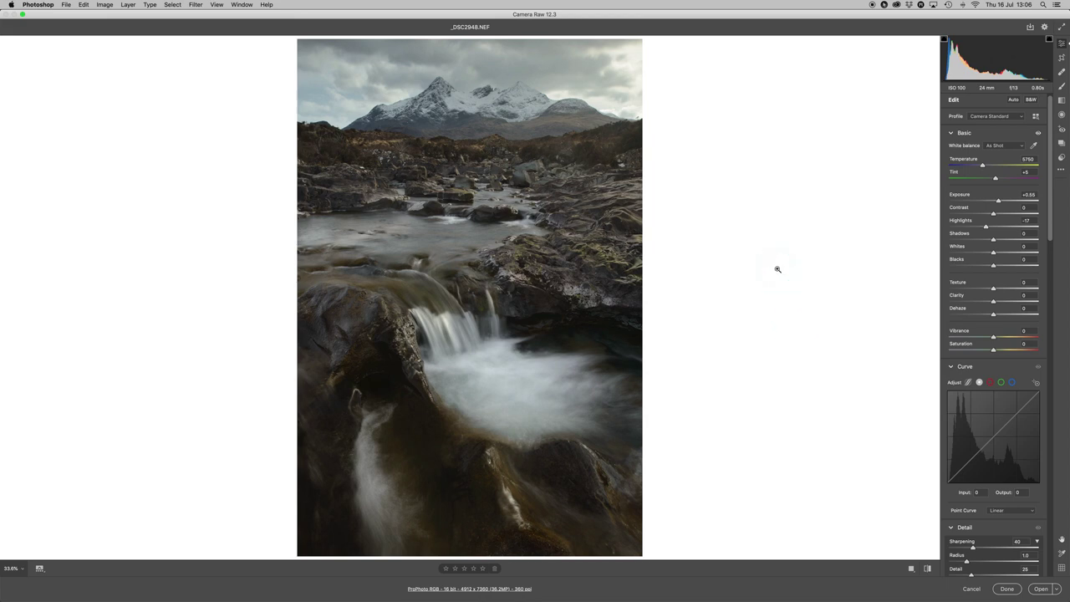
Set Shadows to +34 and compare the edited image with the default settings
mouse_move(702, 134)
mouse_down()
mouse_move(645, 48)
mouse_move(632, 95)
mouse_move(884, 172)
mouse_move(1008, 240)
mouse_up()
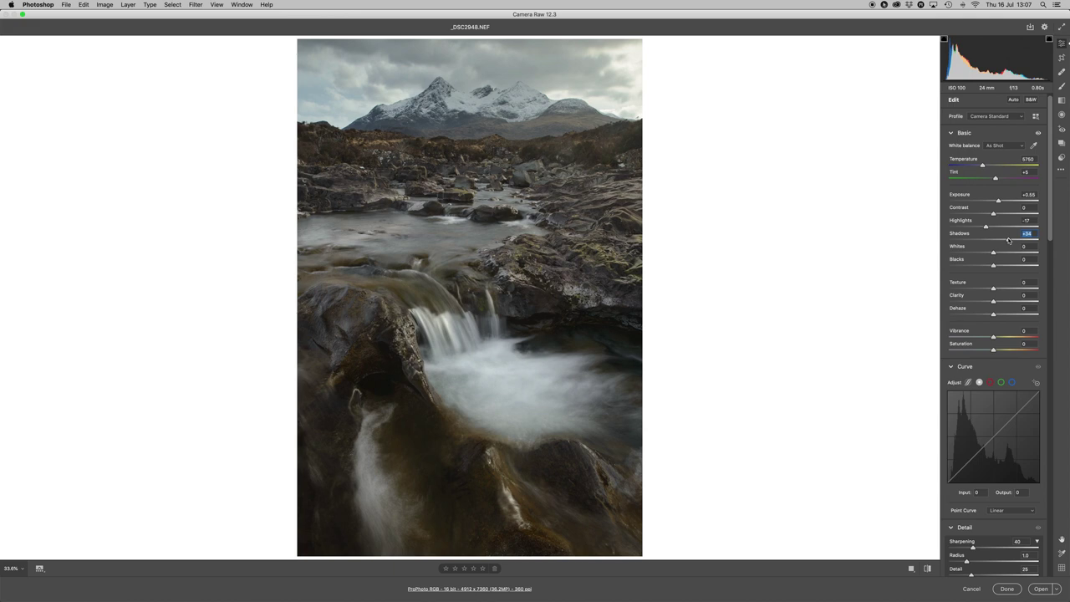
click(1008, 240)
drag(1013, 313, 997, 305)
click(927, 569)
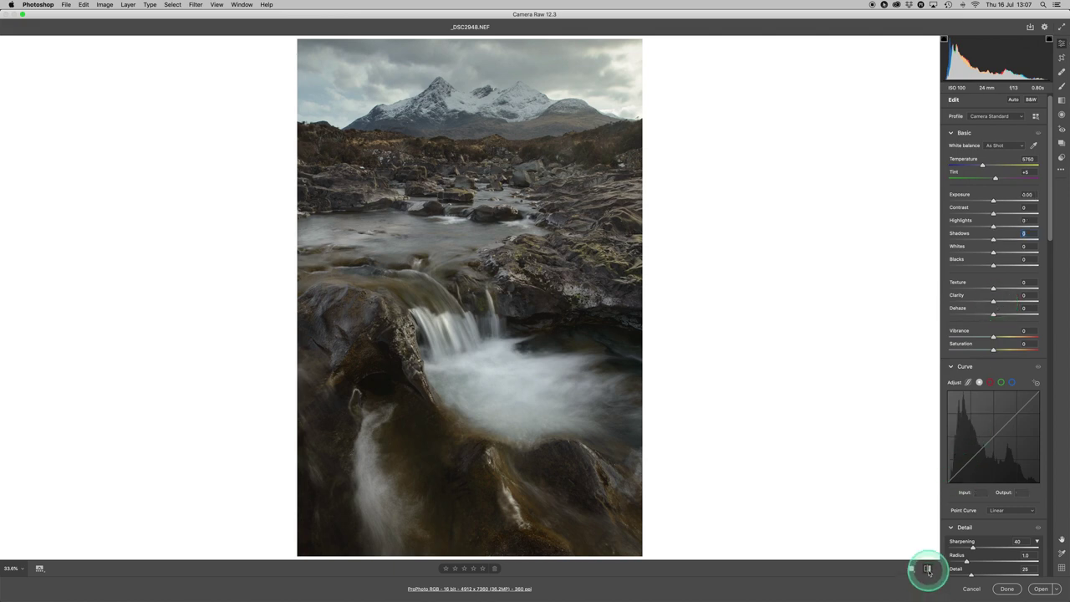
click(927, 569)
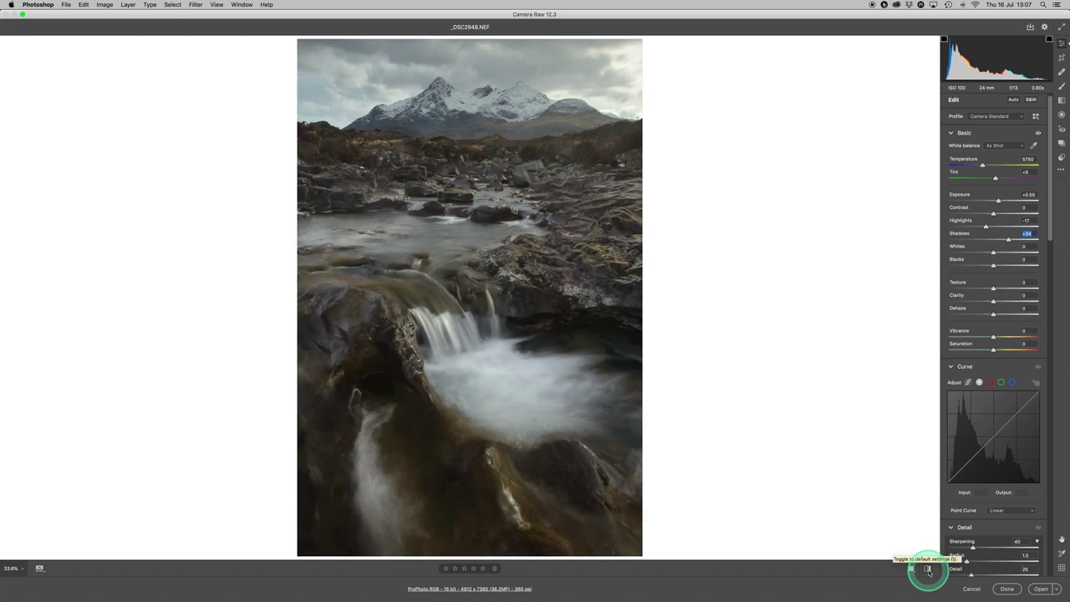
Set Clarity to +20 and open the raw image in Photoshop's full-screen view
click(967, 307)
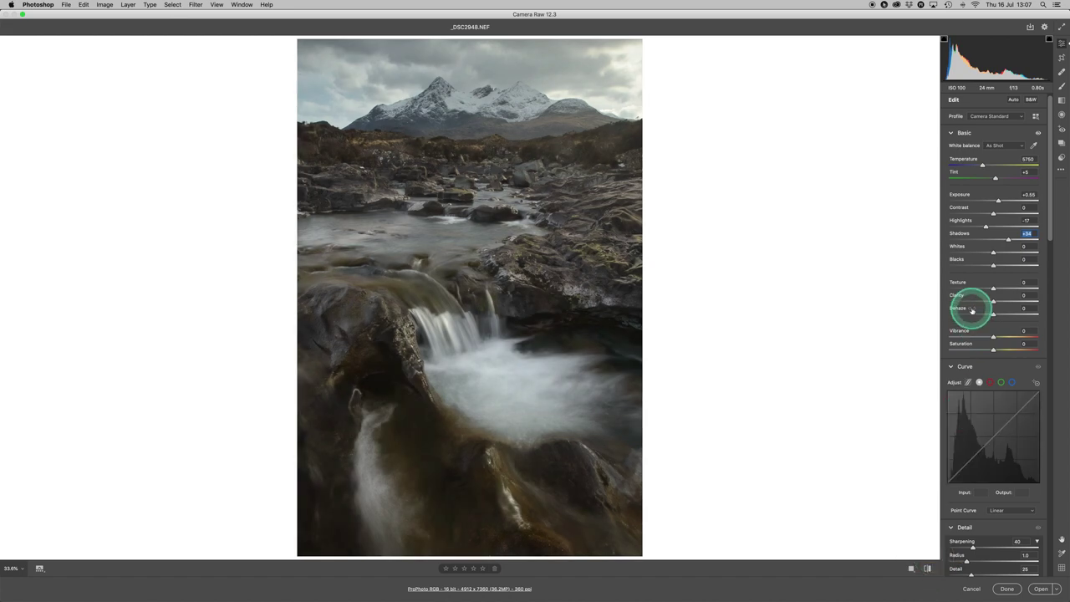
drag(984, 306, 1003, 302)
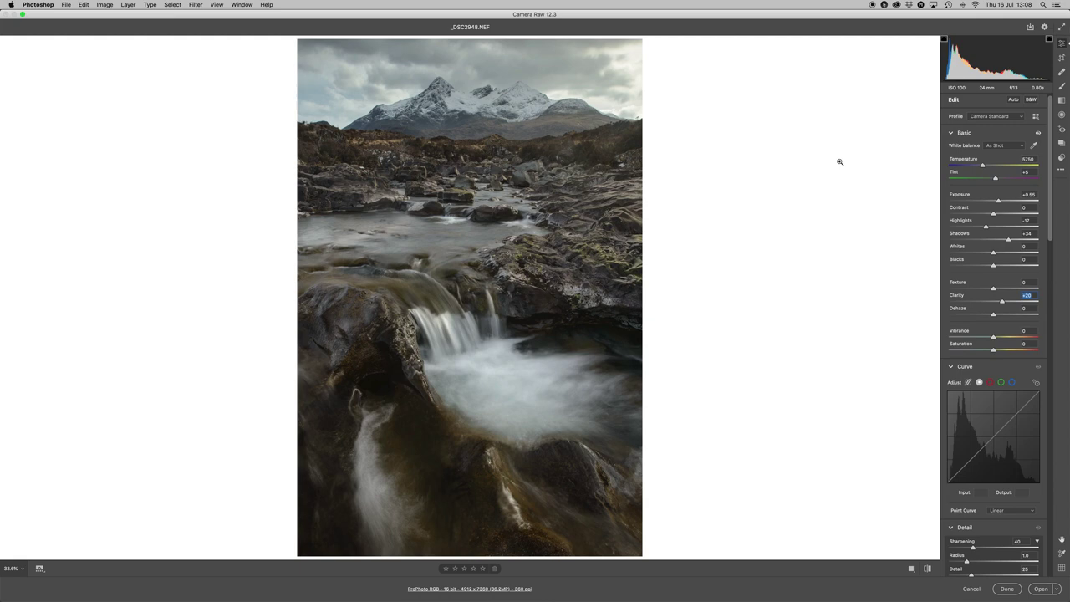
click(1038, 589)
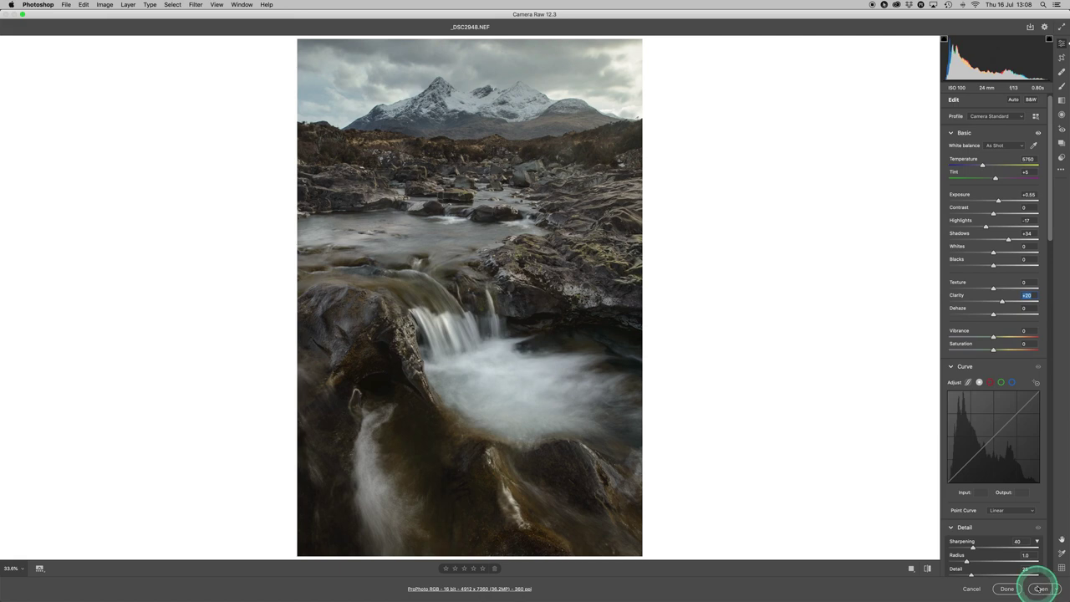
key(alt)
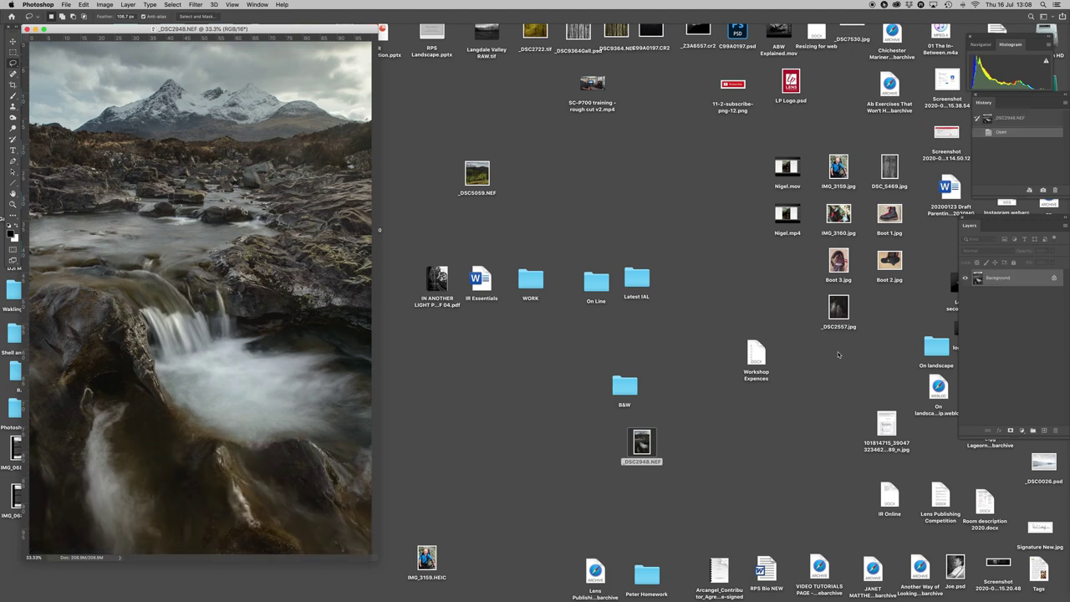
key(f)
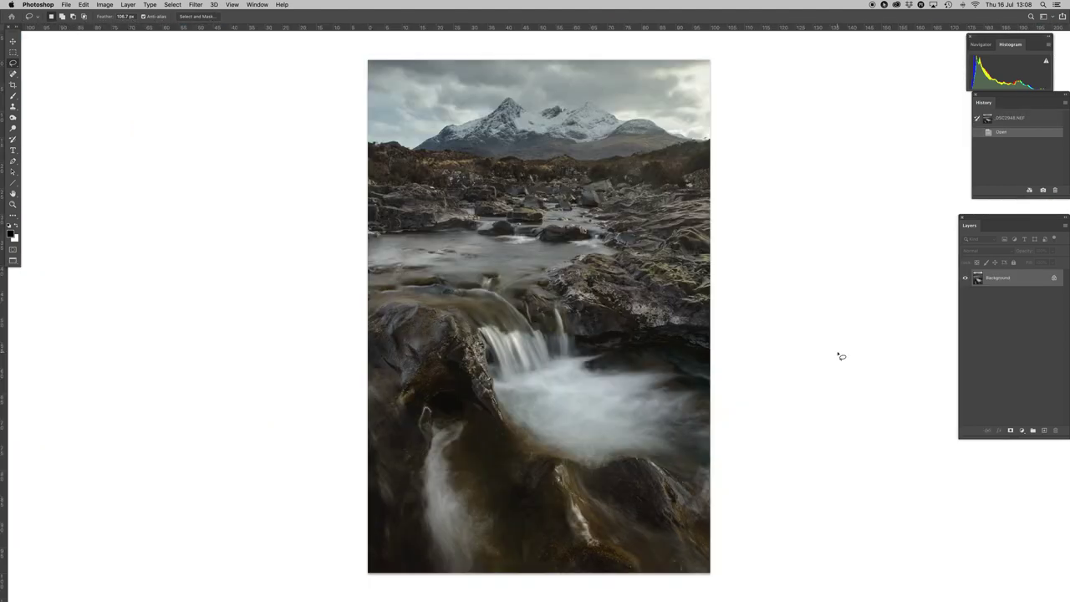
Add a Black & White adjustment layer, try different colour mixes and return its sliders to the Default preset
click(1022, 432)
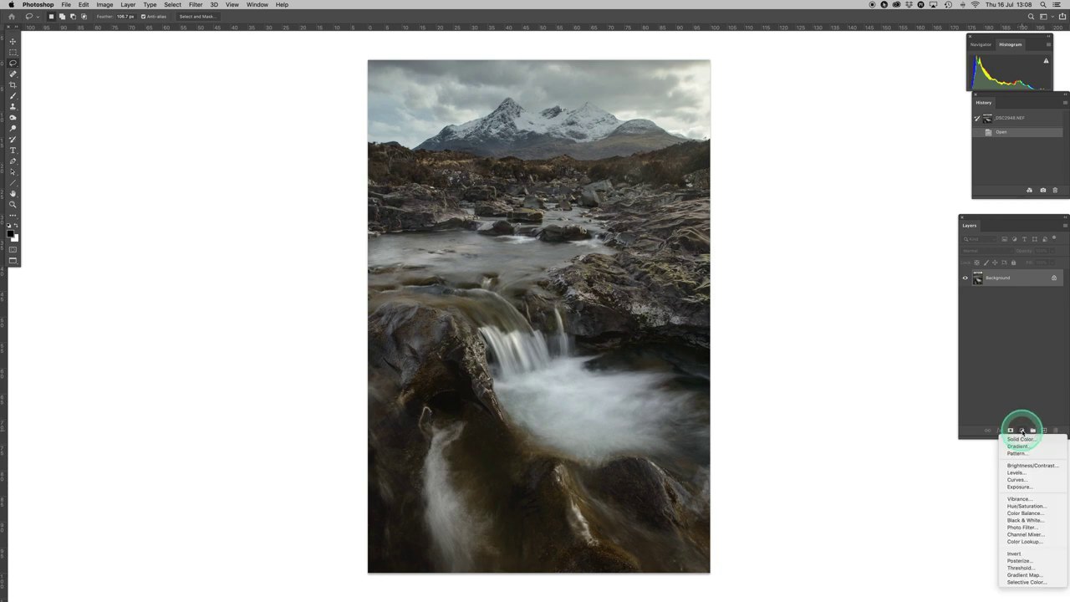
click(1025, 519)
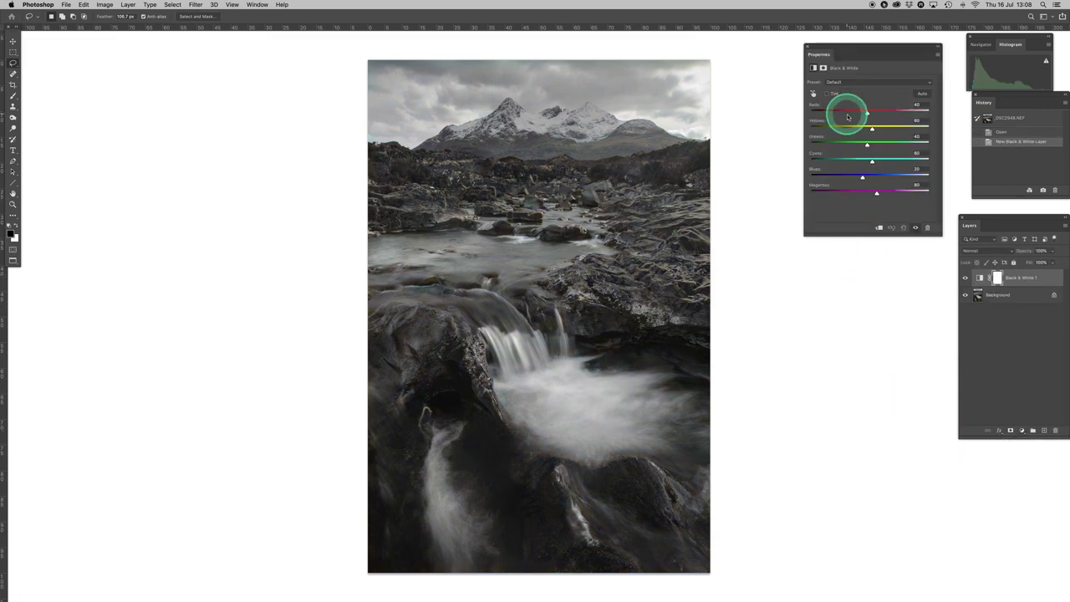
drag(867, 111, 867, 163)
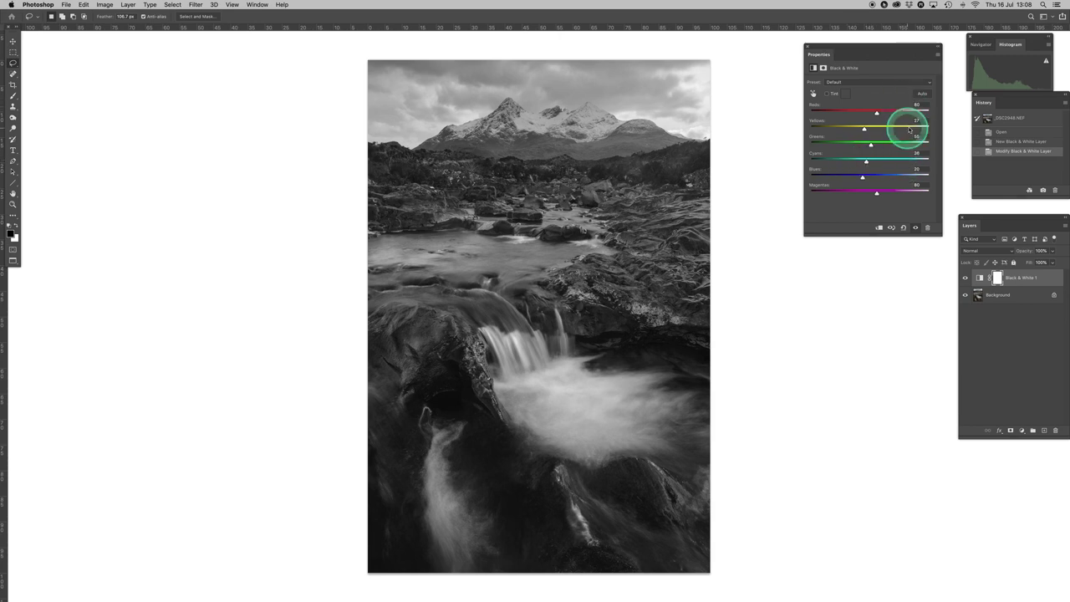
click(880, 86)
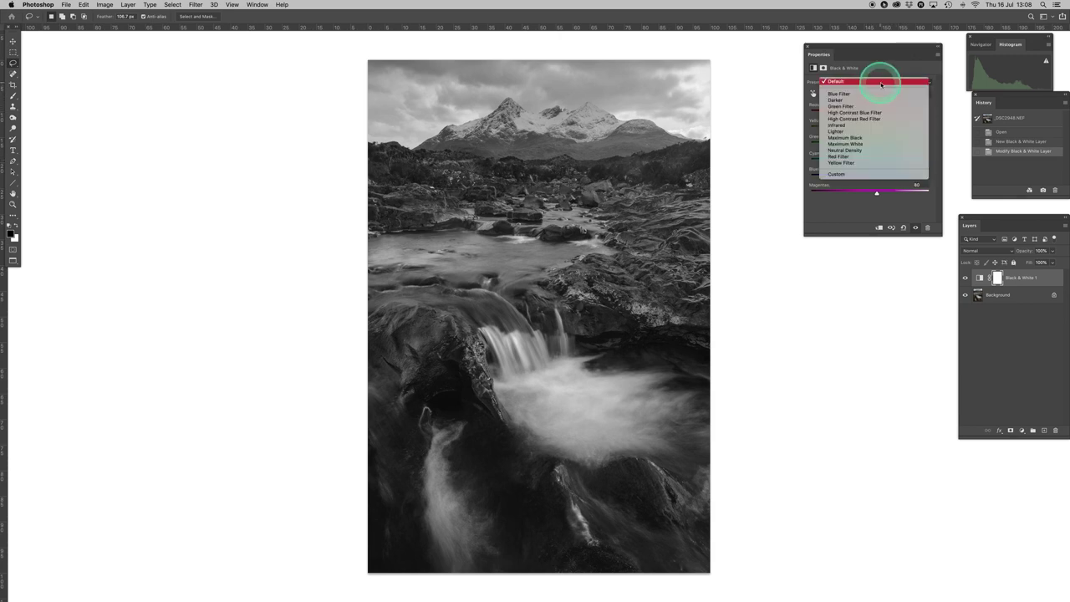
click(882, 117)
click(902, 226)
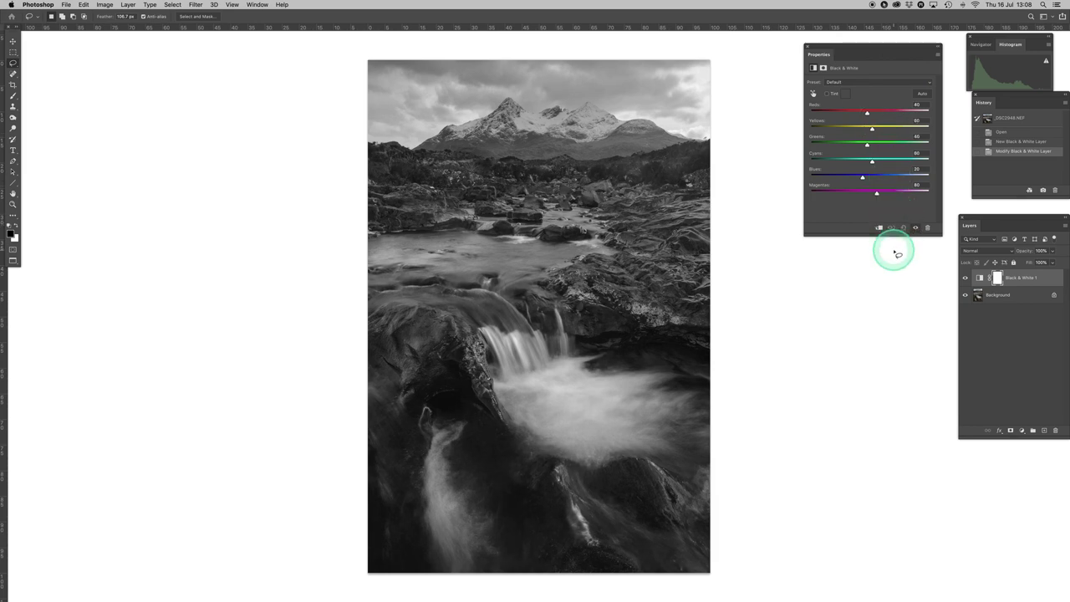
click(807, 48)
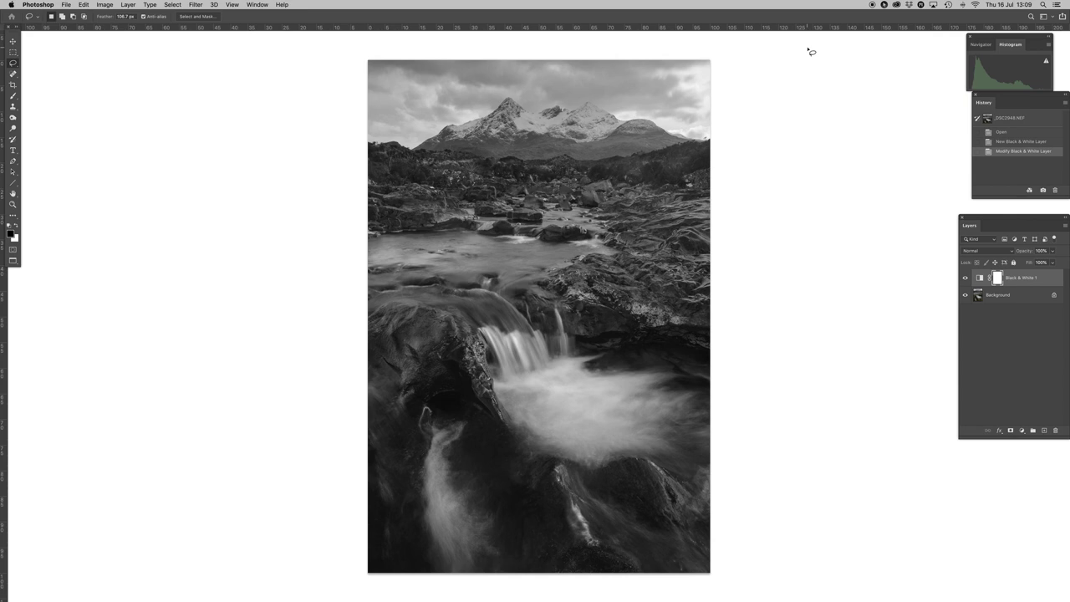
Stamp all visible layers into a new merged layer above the Black & White adjustment
click(986, 276)
click(102, 13)
click(127, 5)
drag(128, 5, 143, 320)
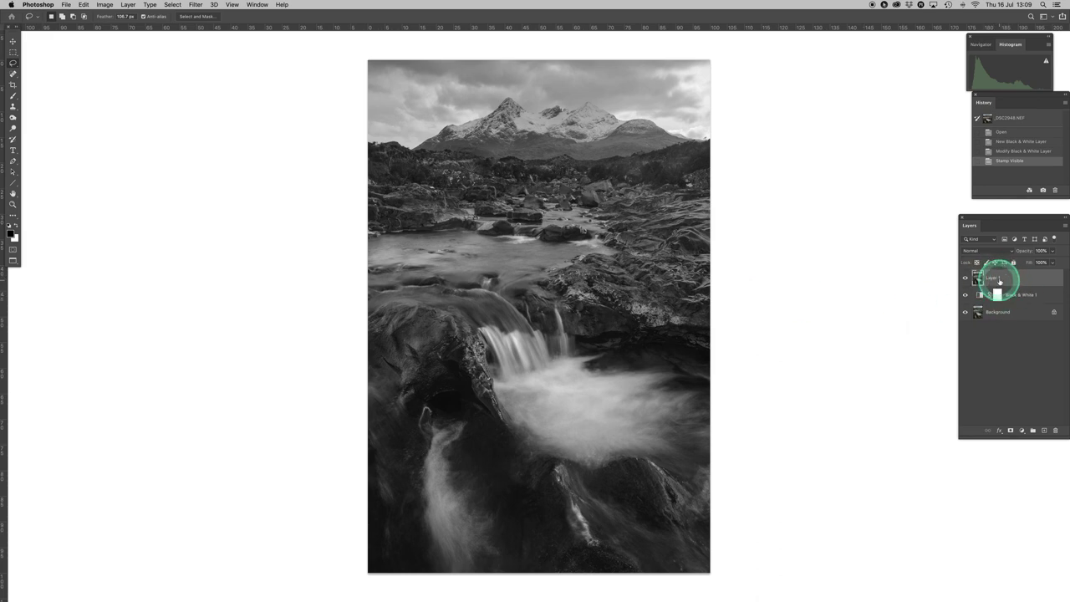
Open the Camera Raw Filter on the merged layer
double_click(993, 278)
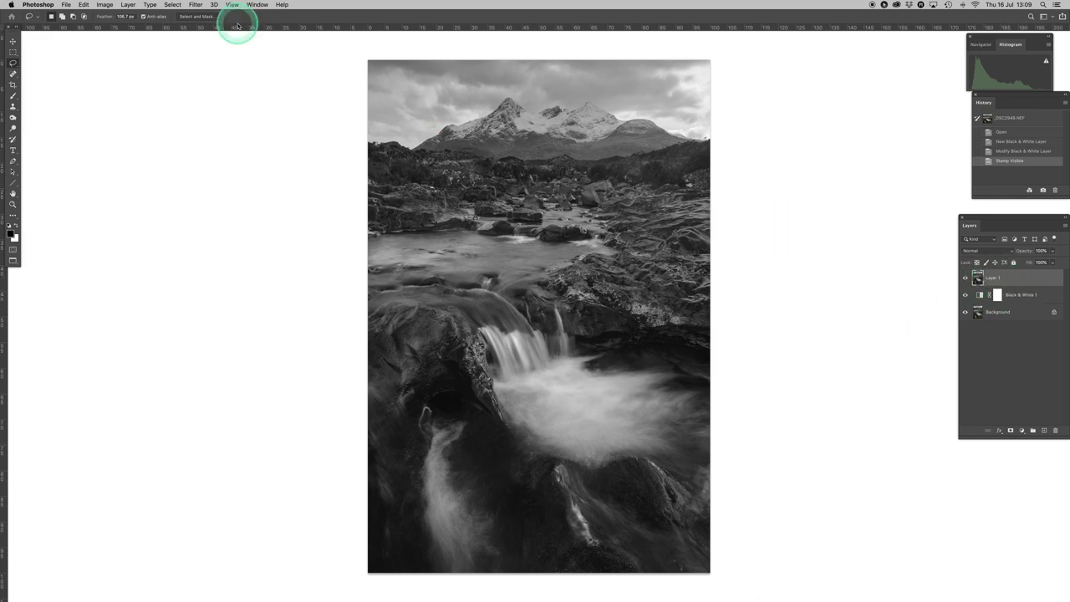
click(197, 5)
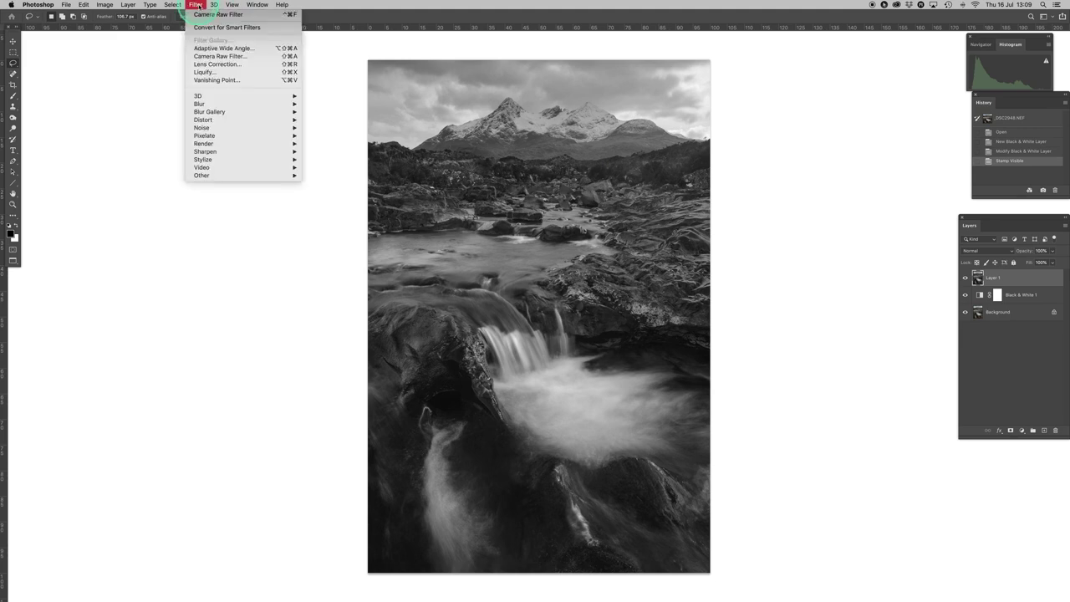
click(208, 56)
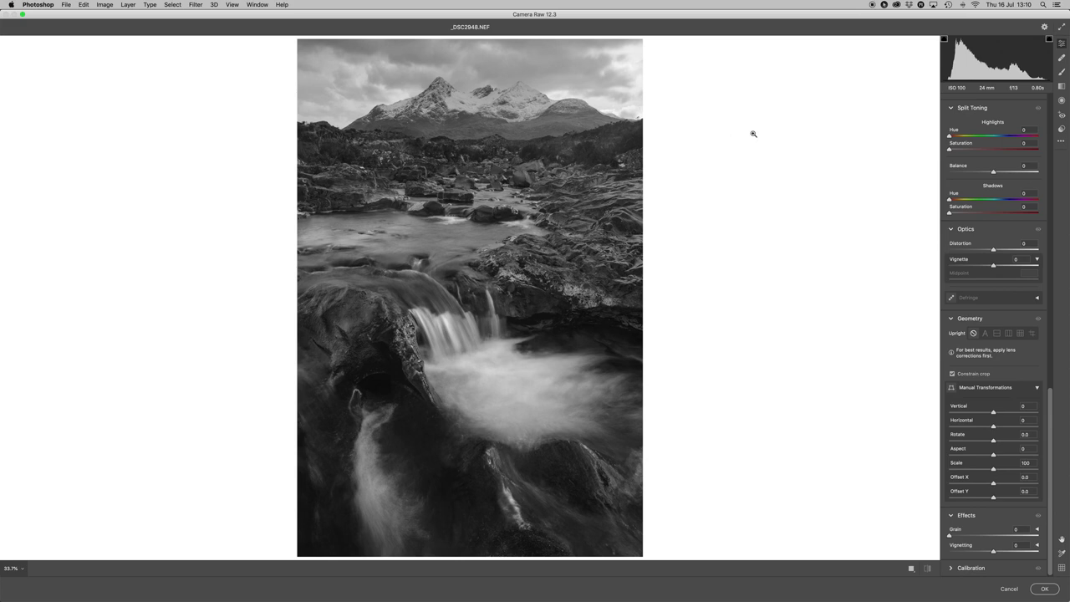
Set Exposure to +0.20 and Shadows to +25 for the monochrome image
drag(1028, 436, 1050, 87)
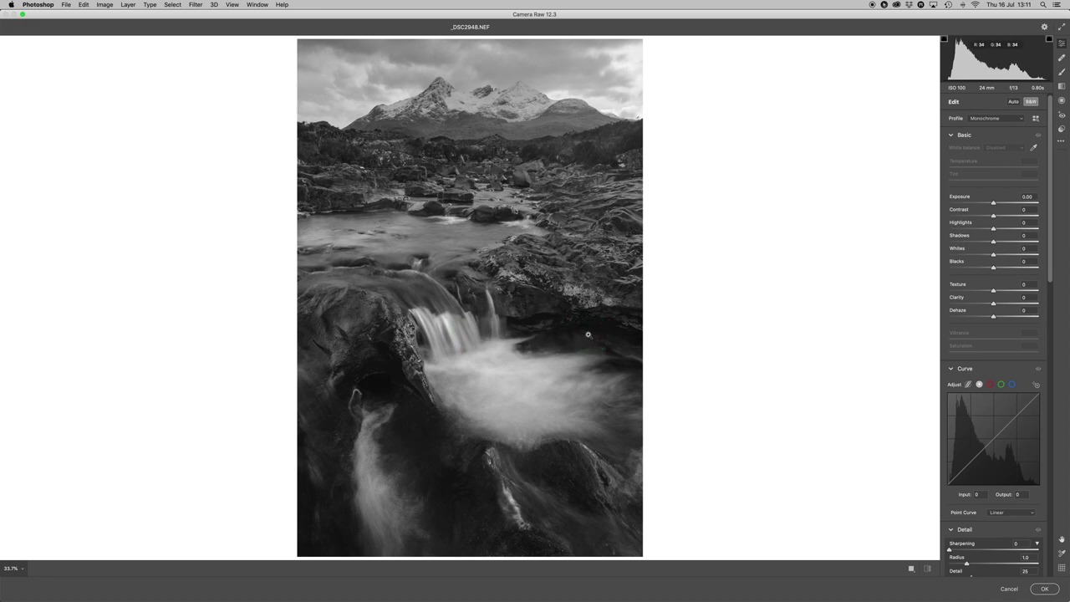
click(993, 203)
drag(993, 203, 995, 203)
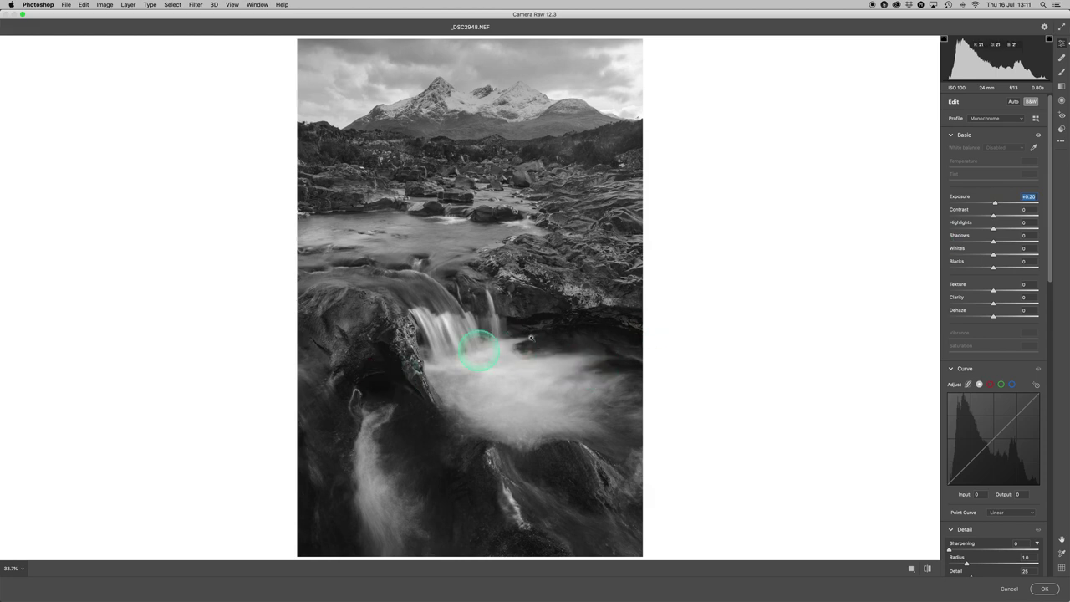
drag(993, 241, 1003, 241)
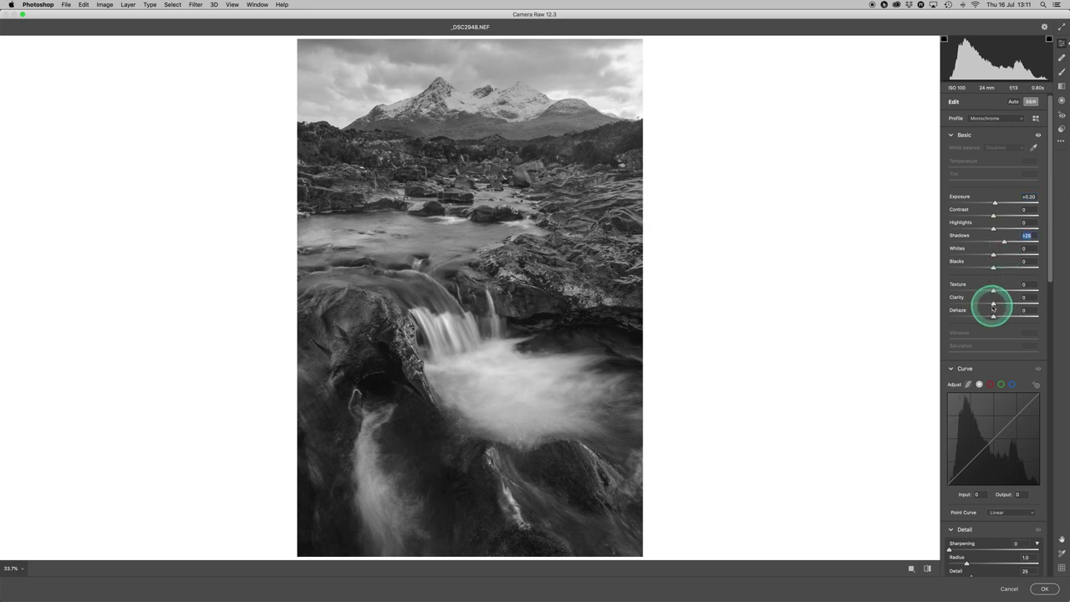
Set Clarity to +18 for the monochrome image
drag(993, 305, 1001, 305)
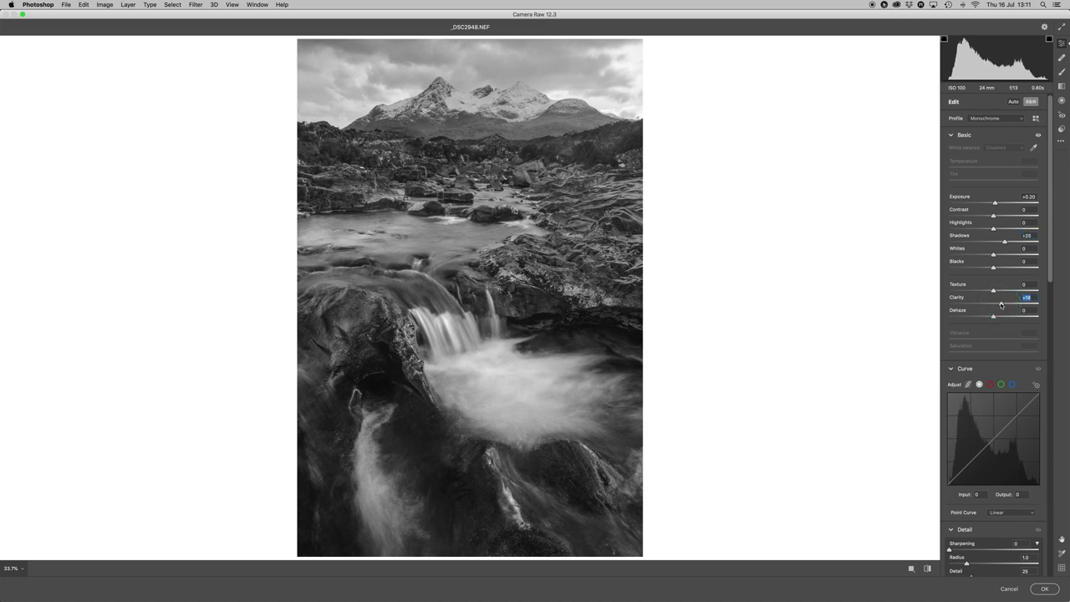
click(1000, 304)
key(super+equal)
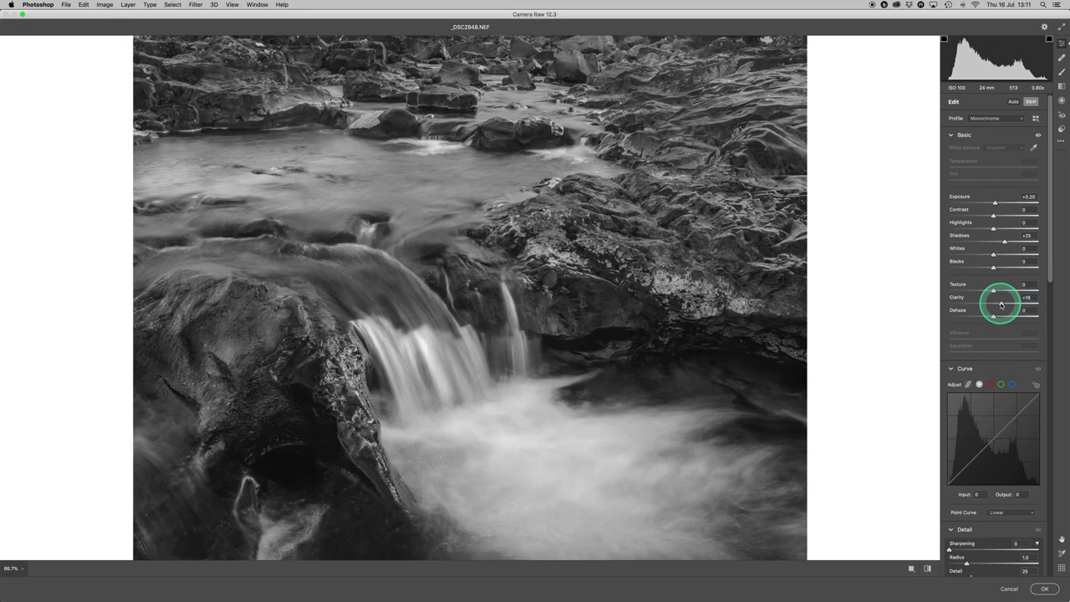
Examine the mountains, riverside rocks and waterfall up close to judge which areas need local contrast
click(959, 287)
drag(569, 275, 461, 410)
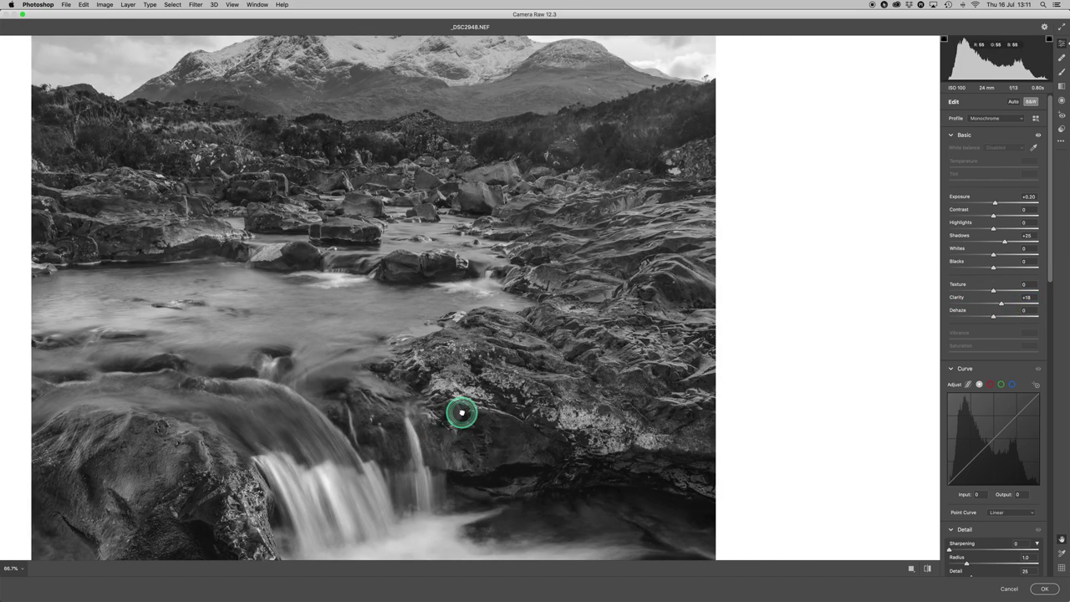
click(581, 353)
click(220, 206)
click(698, 269)
click(236, 202)
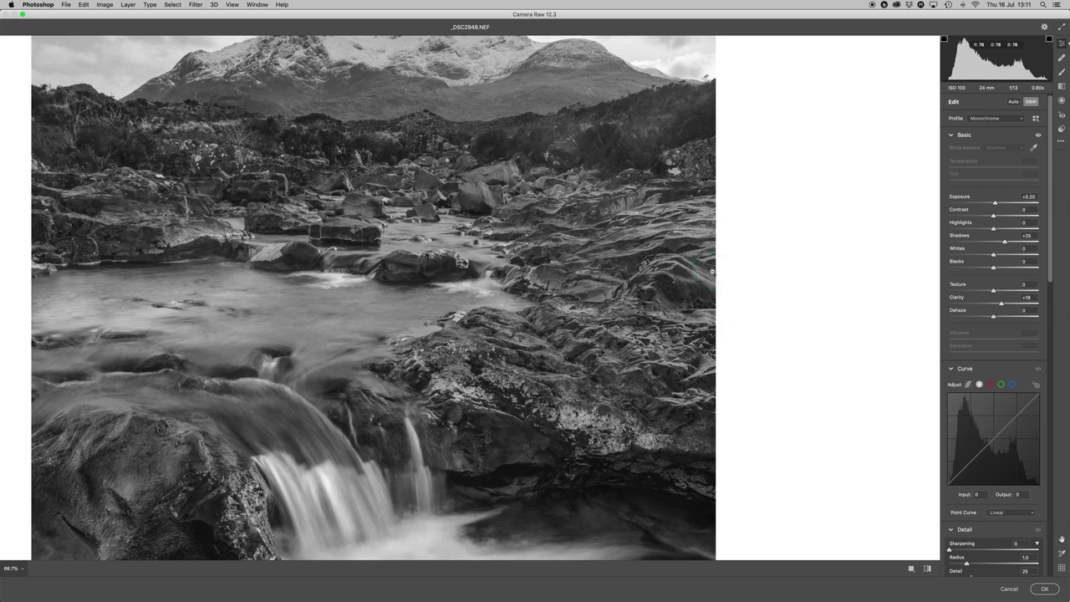
click(713, 272)
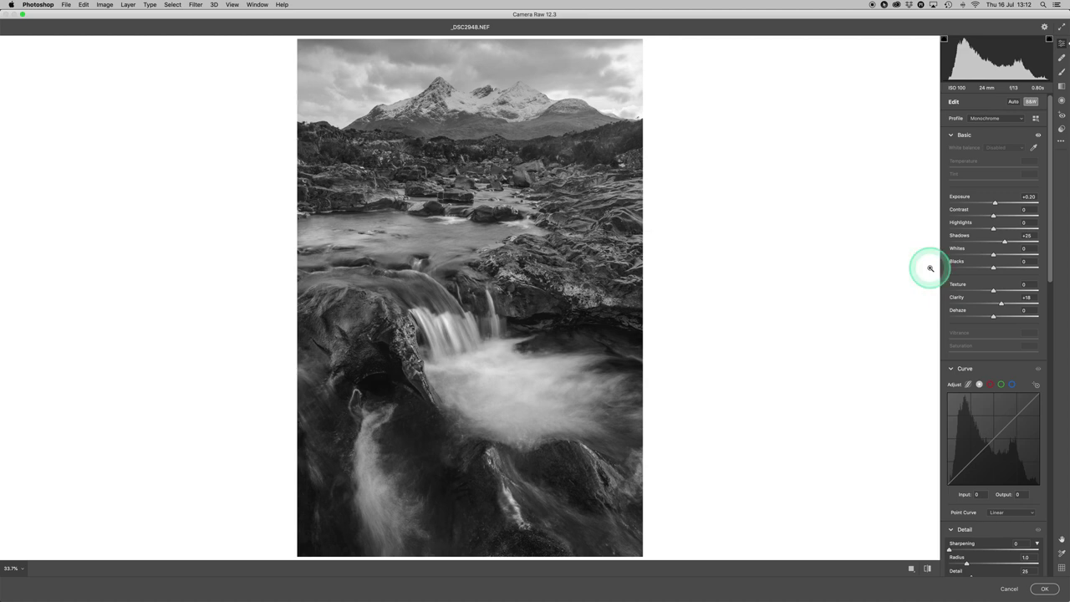
Paint an adjustment brush mask over the rocks on both sides of the river, using the mask overlay as a guide
click(1062, 73)
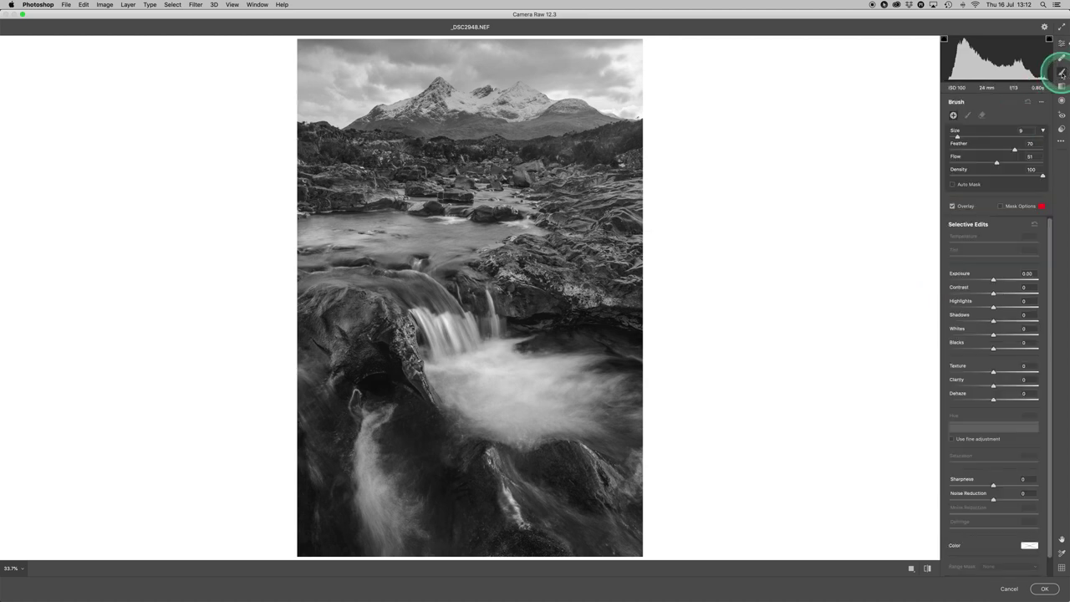
click(1000, 206)
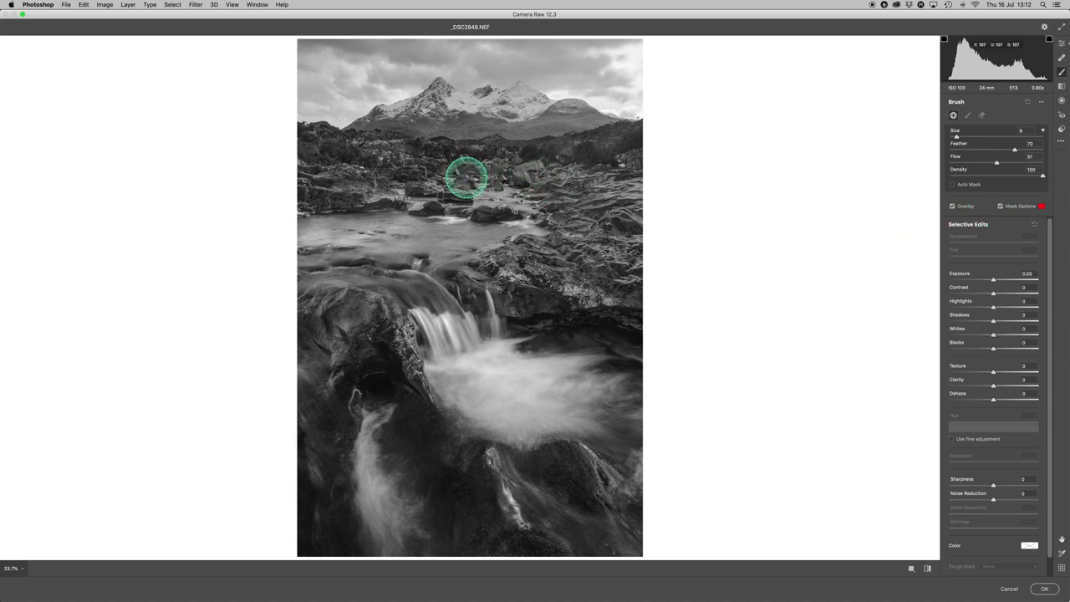
mouse_move(454, 172)
mouse_down()
mouse_move(551, 181)
mouse_move(623, 207)
mouse_move(635, 219)
mouse_move(627, 225)
mouse_move(599, 191)
mouse_move(623, 188)
mouse_move(632, 200)
mouse_move(563, 244)
mouse_move(501, 262)
mouse_move(625, 290)
mouse_move(646, 266)
mouse_move(631, 252)
mouse_move(518, 281)
mouse_move(632, 261)
mouse_move(614, 203)
mouse_up()
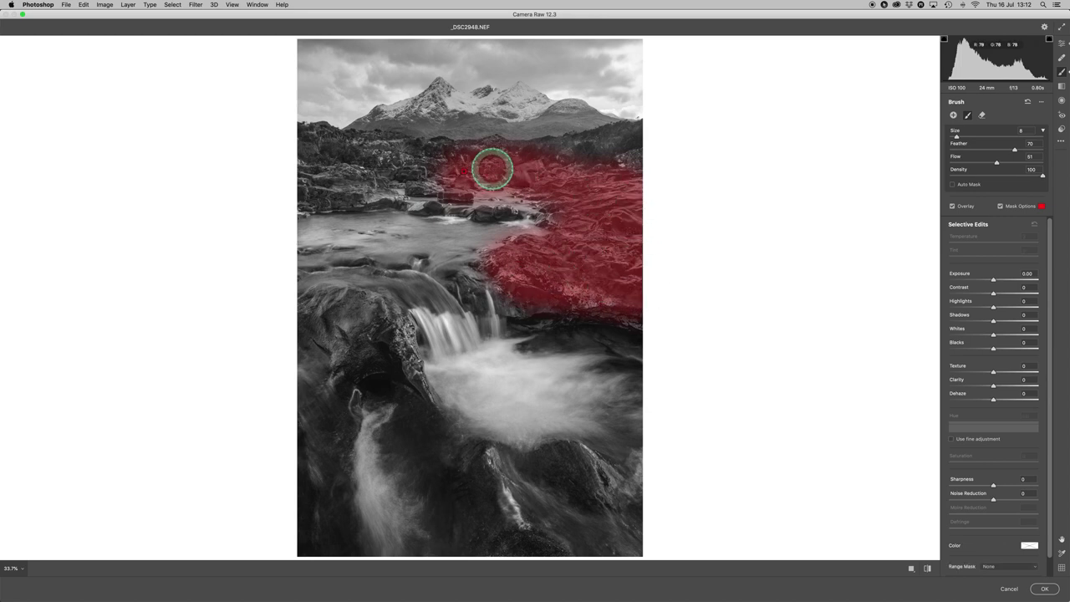
mouse_move(339, 179)
mouse_down()
mouse_move(382, 193)
mouse_move(354, 195)
mouse_move(368, 196)
mouse_up()
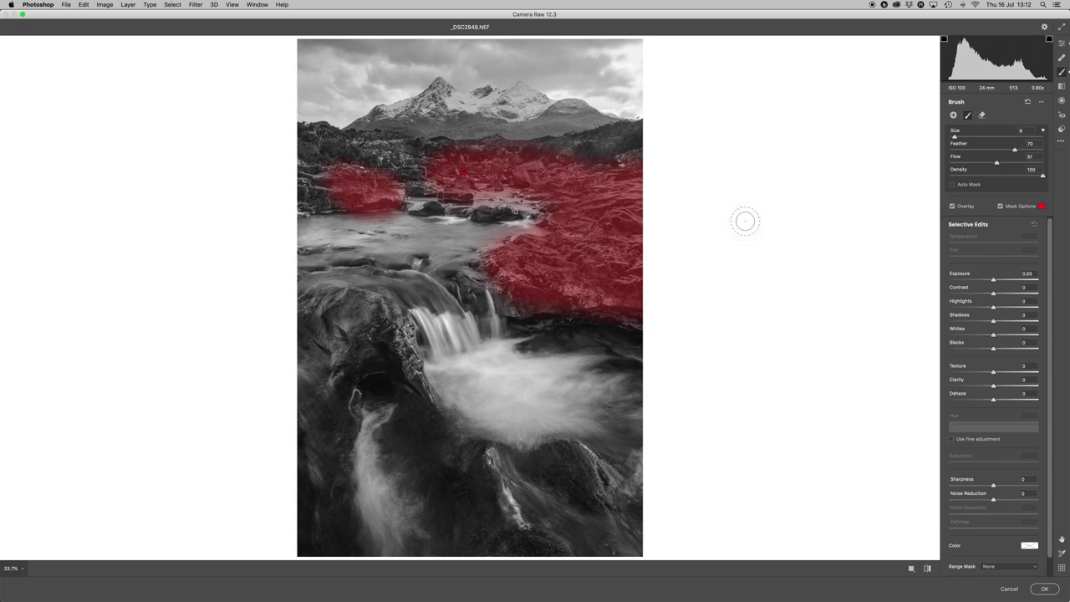
click(1002, 207)
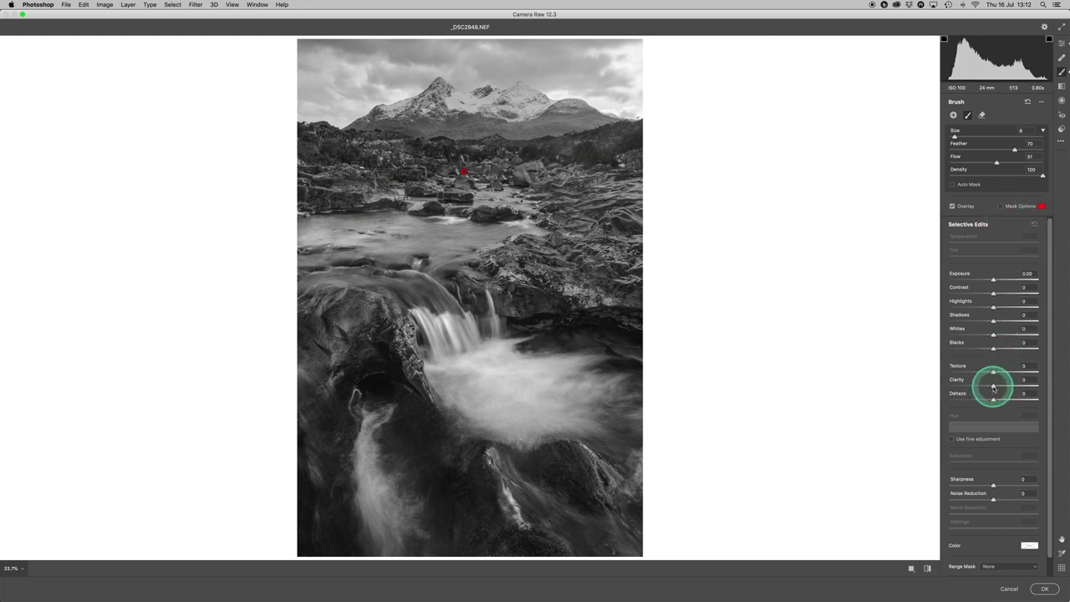
Set Exposure to -0.20, Whites to +8 and Clarity to +42 for the brushed riverside rocks
drag(995, 387, 1005, 387)
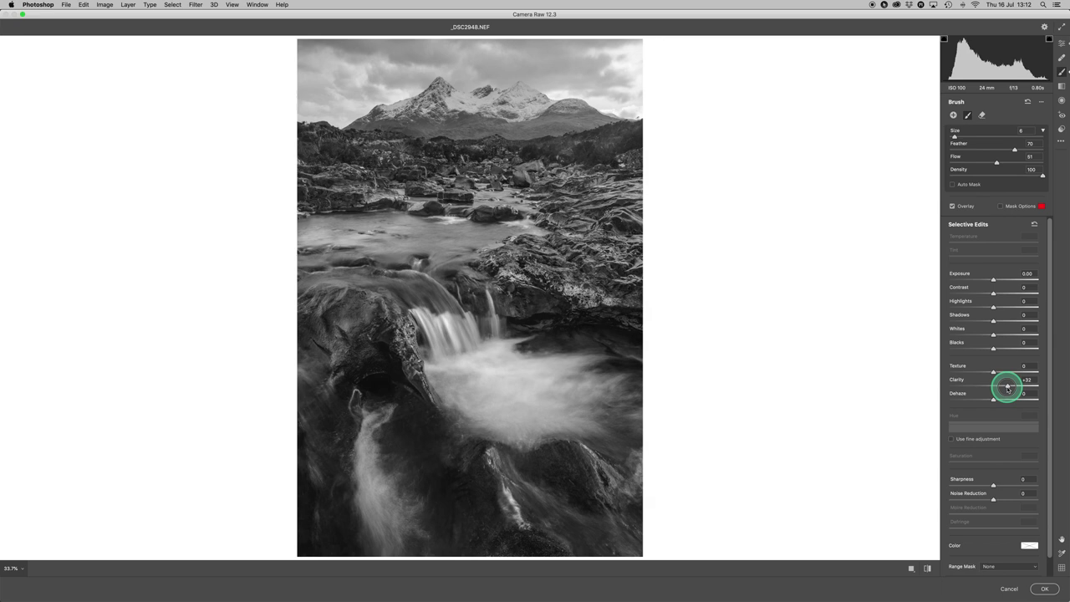
drag(1007, 387, 1007, 388)
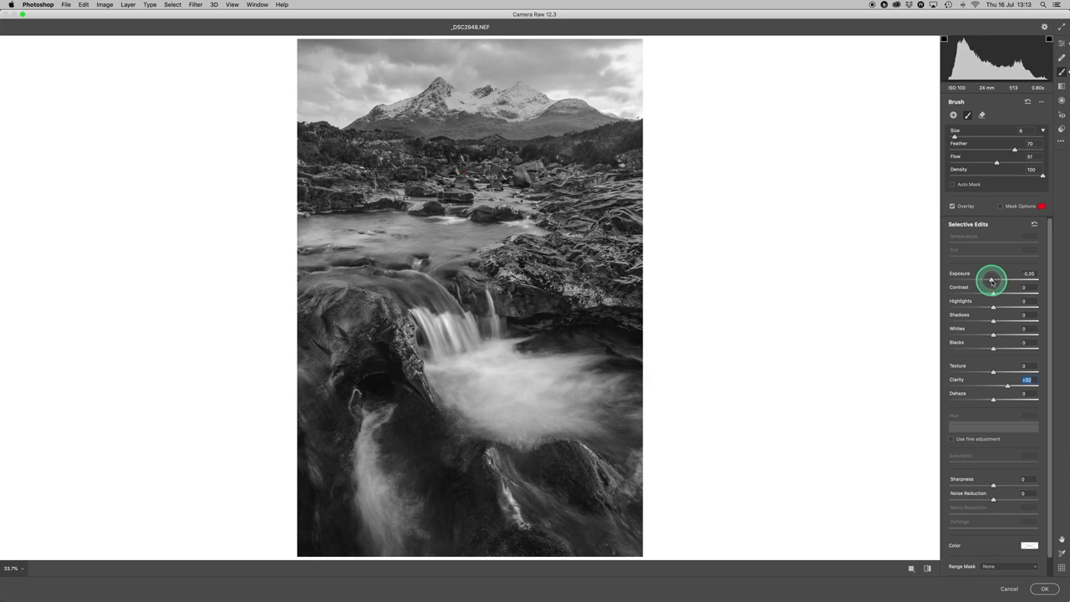
mouse_move(993, 304)
mouse_down()
mouse_move(995, 335)
mouse_move(996, 319)
mouse_up()
drag(1000, 390, 1012, 386)
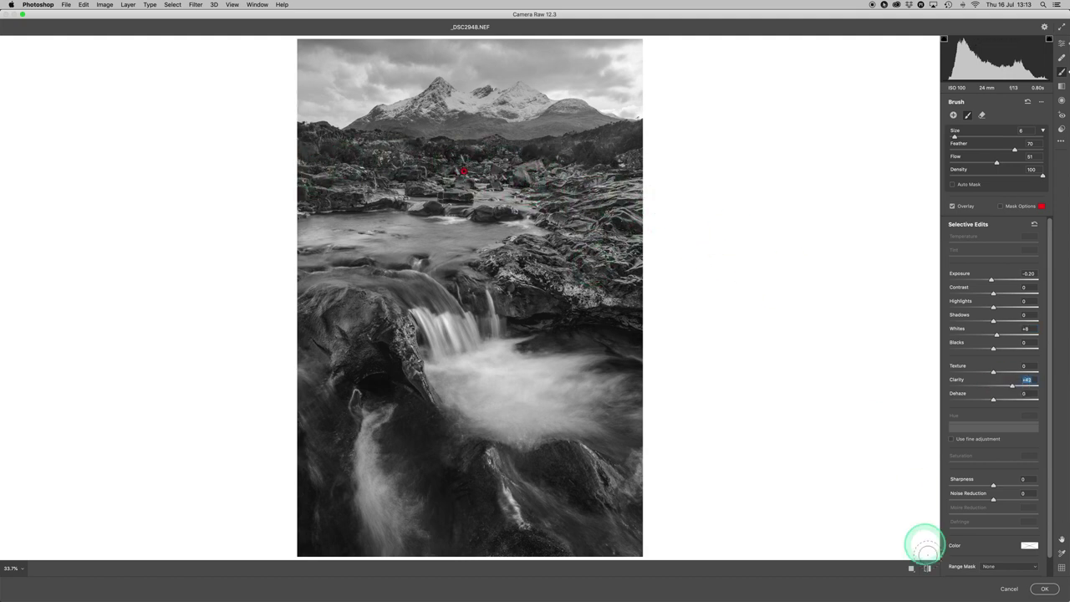
Compare the image with and without the rock brush edits, and inspect the rocks and mountains up close
click(925, 568)
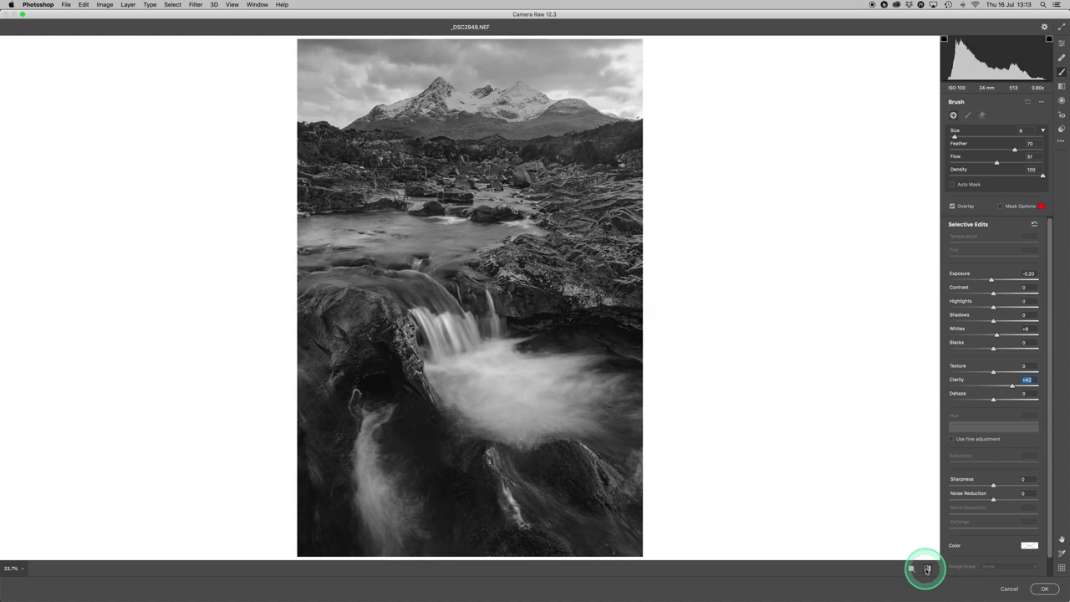
click(926, 569)
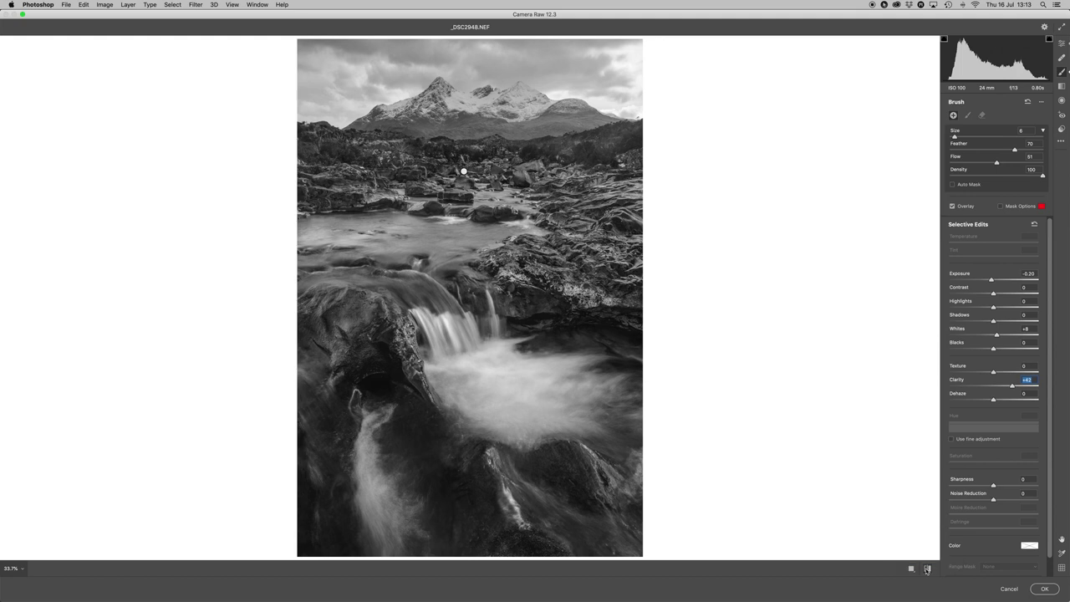
key(super+equal)
key(super+equal)
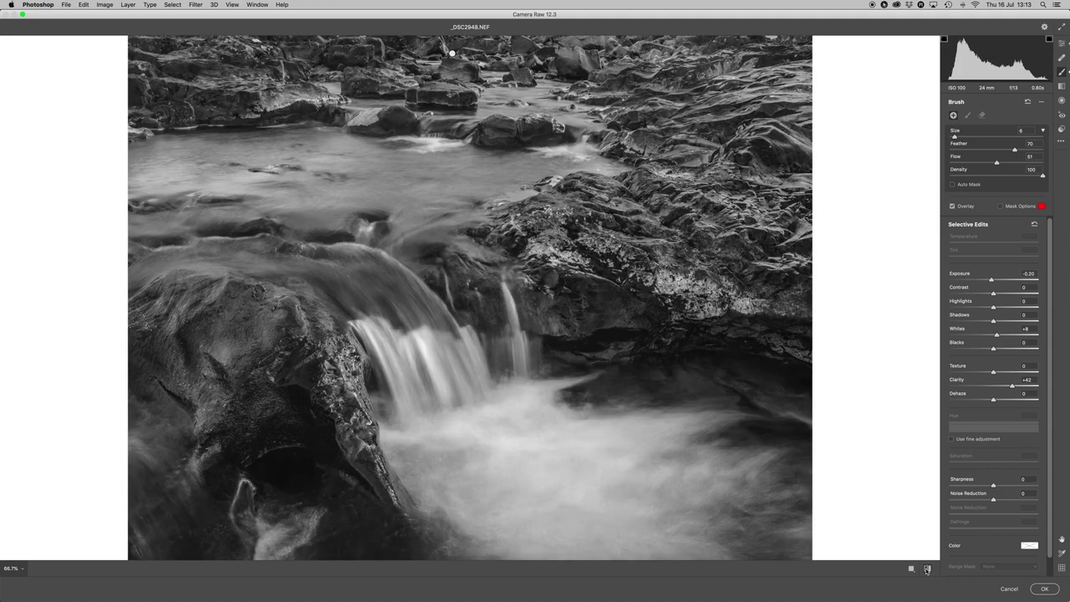
drag(429, 203, 443, 523)
drag(477, 437, 480, 403)
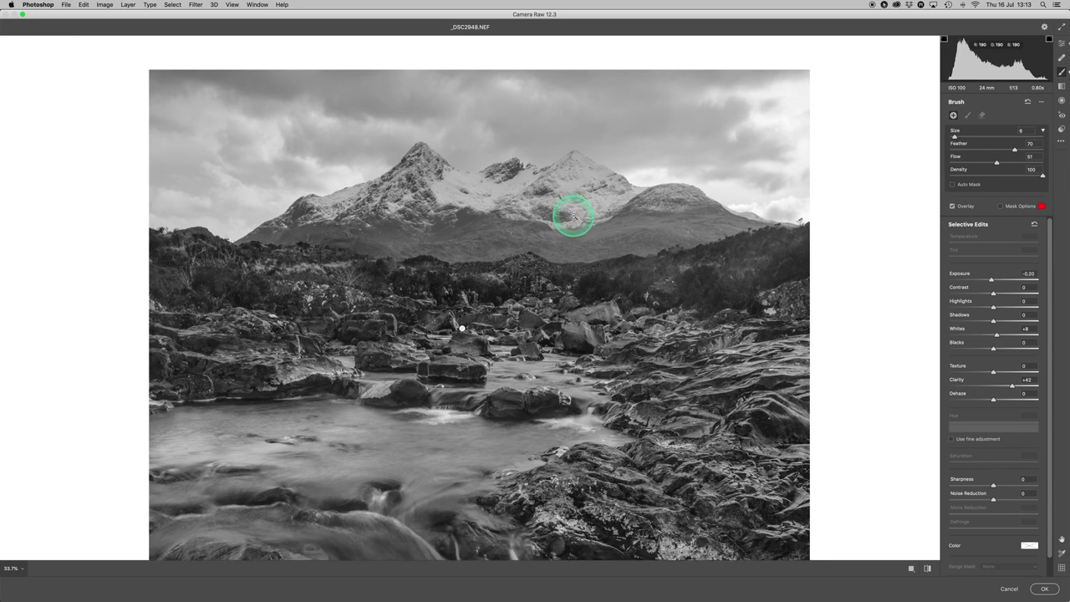
key(super+0)
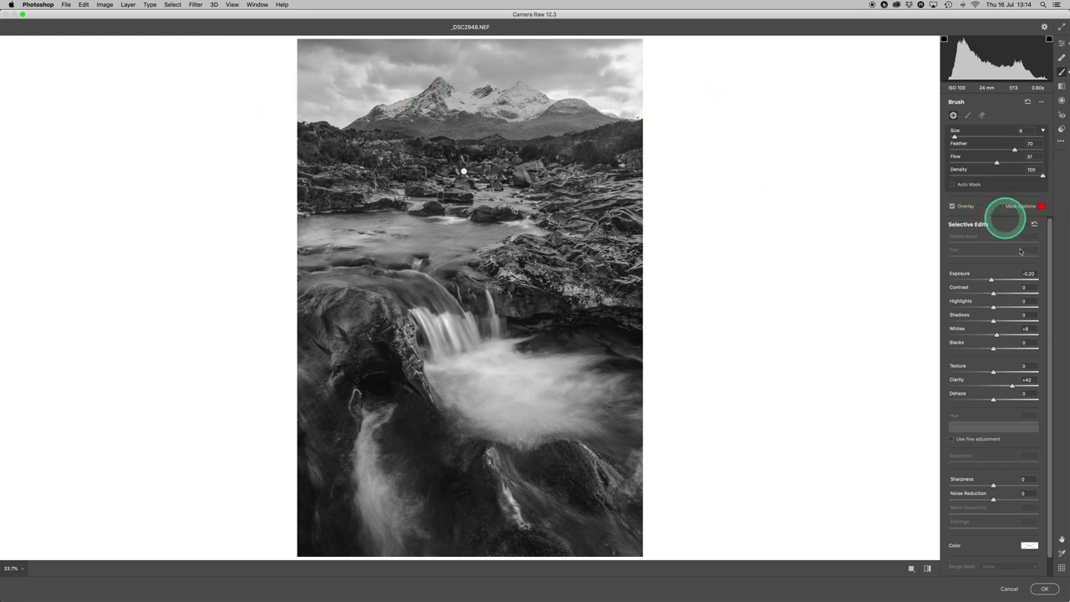
Reset the brush settings, paint a new mask over the sky and mountains, and set its Clarity to +27
click(1034, 224)
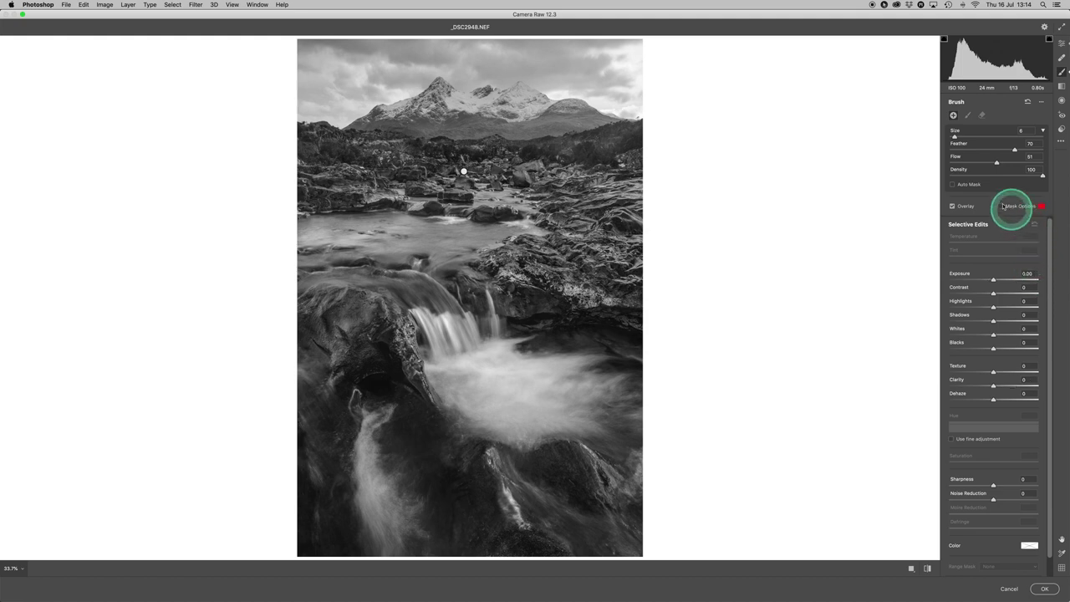
click(999, 205)
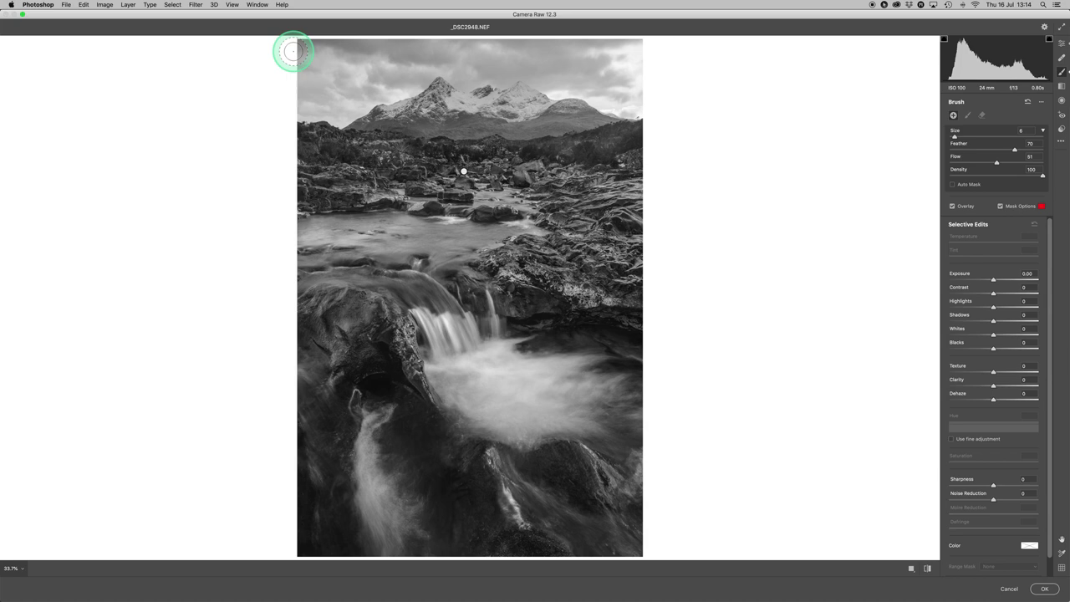
mouse_move(292, 52)
mouse_down()
mouse_move(688, 51)
mouse_move(299, 69)
mouse_move(398, 78)
mouse_move(616, 69)
mouse_move(532, 84)
mouse_move(300, 90)
mouse_move(438, 123)
mouse_move(554, 120)
mouse_move(652, 91)
mouse_move(639, 54)
mouse_move(381, 75)
mouse_move(315, 91)
mouse_move(302, 106)
mouse_move(143, 91)
mouse_up()
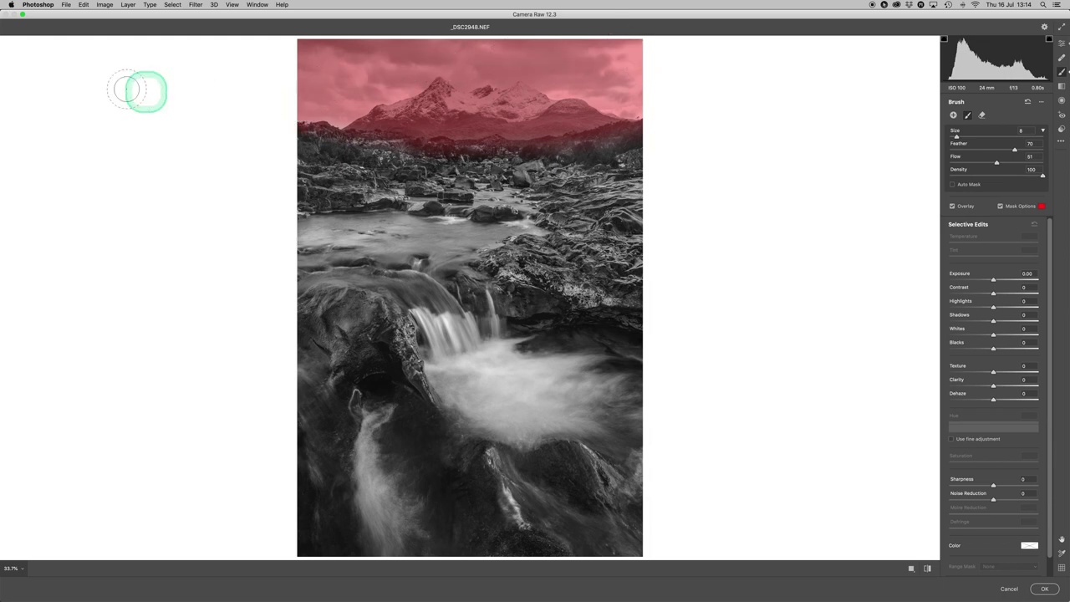
click(1001, 206)
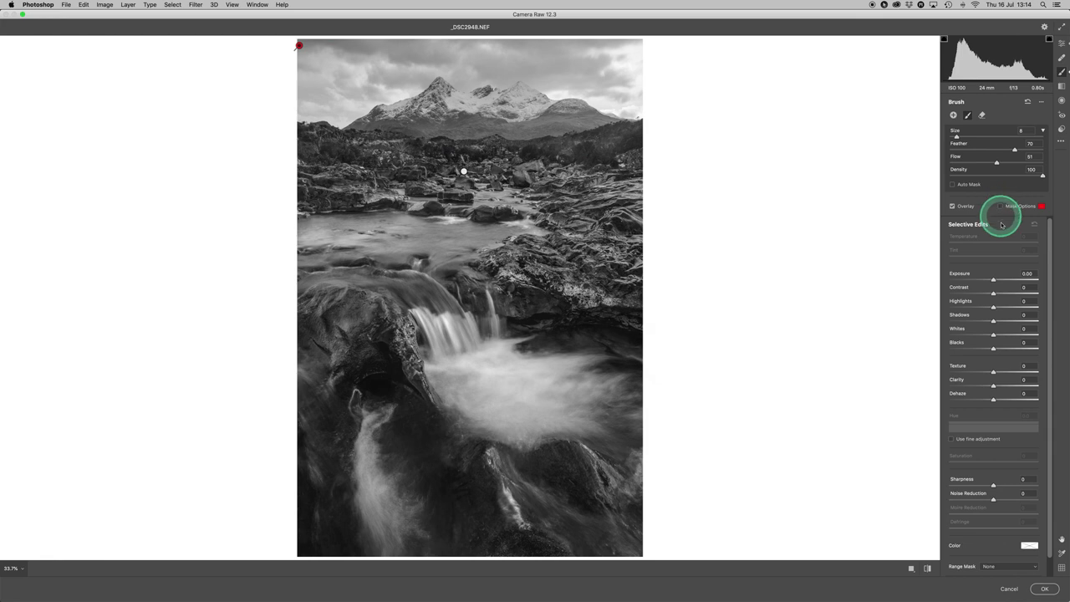
click(994, 386)
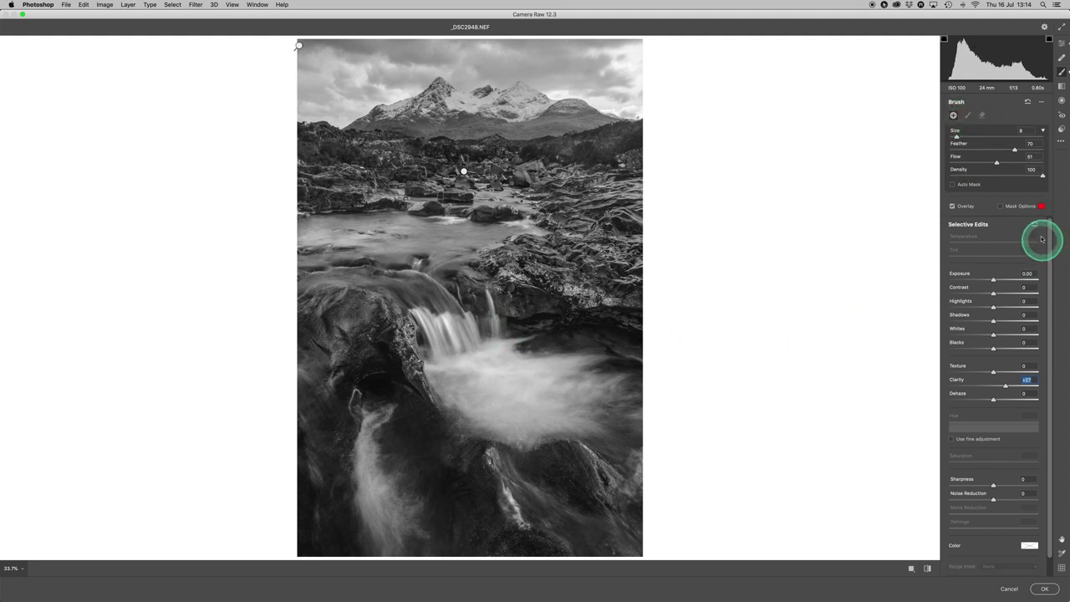
Reset Clarity to 0 for a new brush and paint a mask over the waterfall, pool and foreground rocks
text(0)
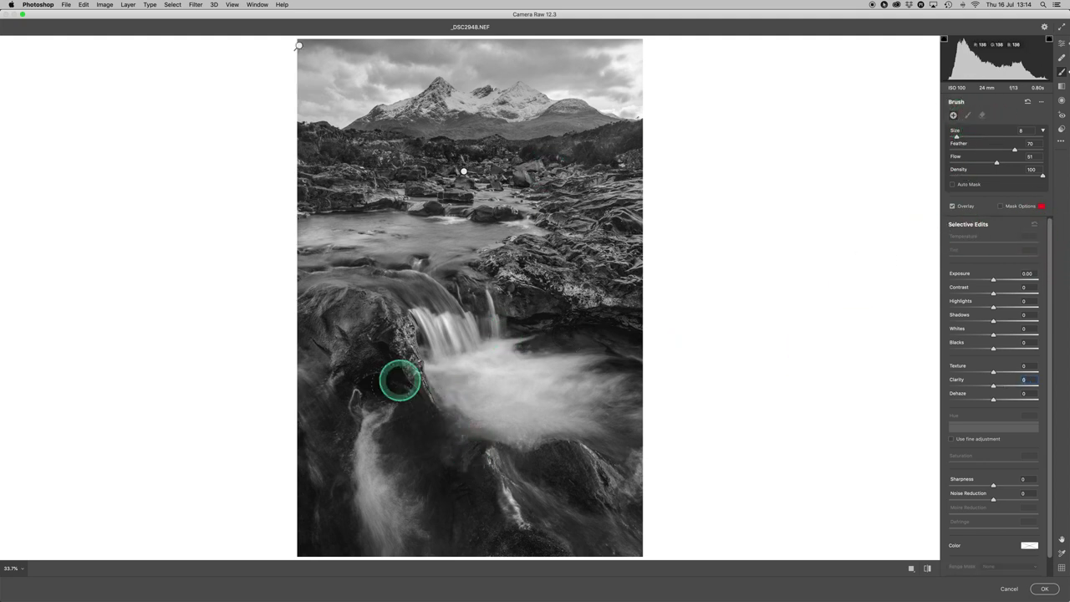
click(295, 460)
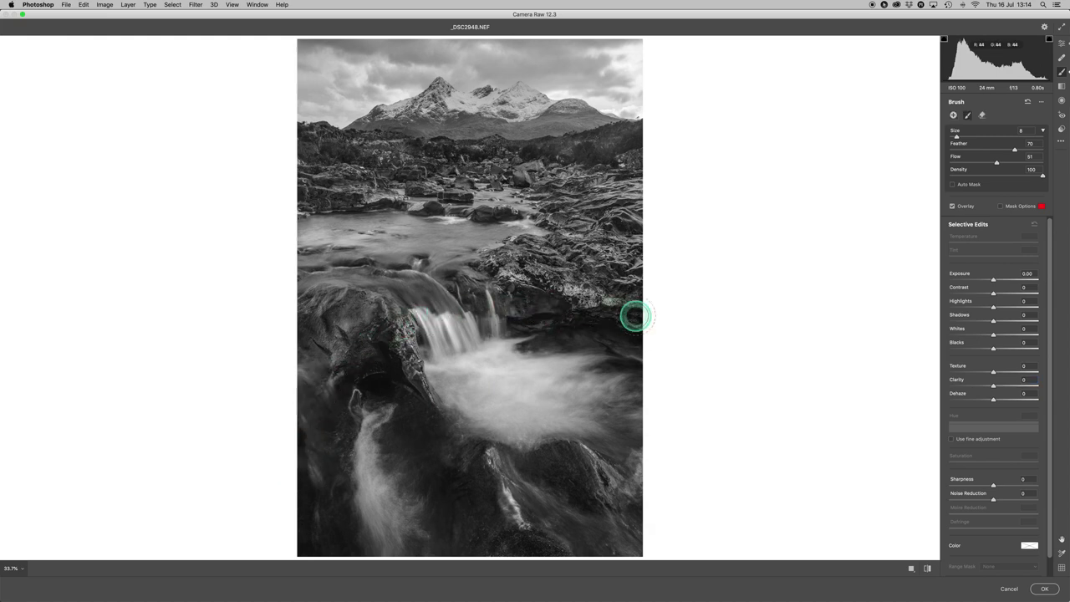
click(999, 207)
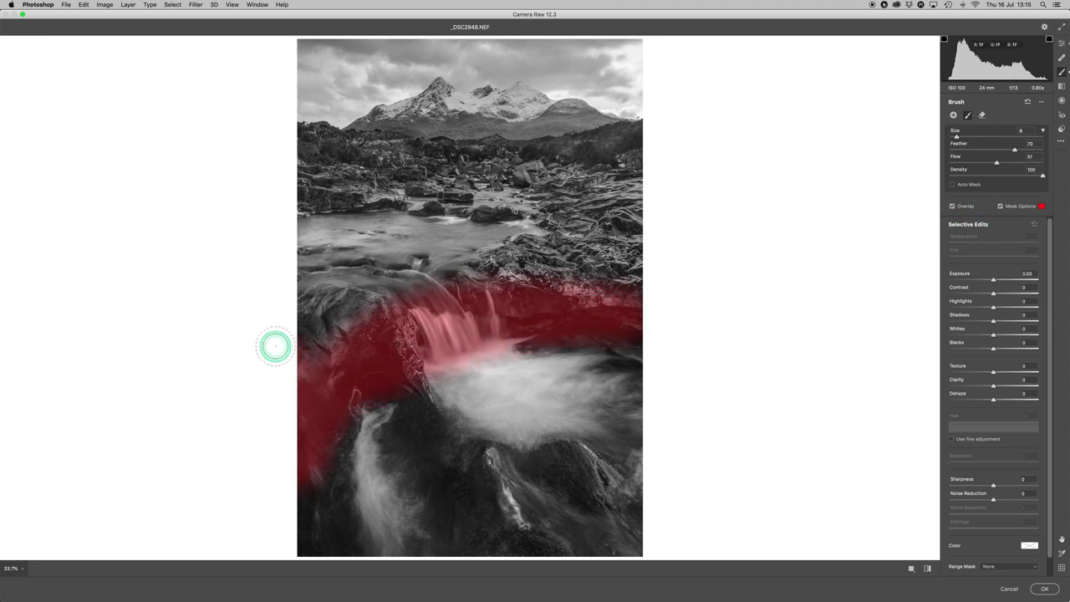
mouse_move(281, 487)
mouse_down()
mouse_move(408, 397)
mouse_move(621, 359)
mouse_move(710, 362)
mouse_move(600, 353)
mouse_move(349, 424)
mouse_move(298, 474)
mouse_move(588, 405)
mouse_move(256, 492)
mouse_move(366, 505)
mouse_move(169, 534)
mouse_move(368, 565)
mouse_move(575, 549)
mouse_move(408, 519)
mouse_move(551, 511)
mouse_move(740, 446)
mouse_move(614, 432)
mouse_move(601, 420)
mouse_move(594, 478)
mouse_move(677, 503)
mouse_move(664, 534)
mouse_move(631, 365)
mouse_move(587, 348)
mouse_move(358, 406)
mouse_up()
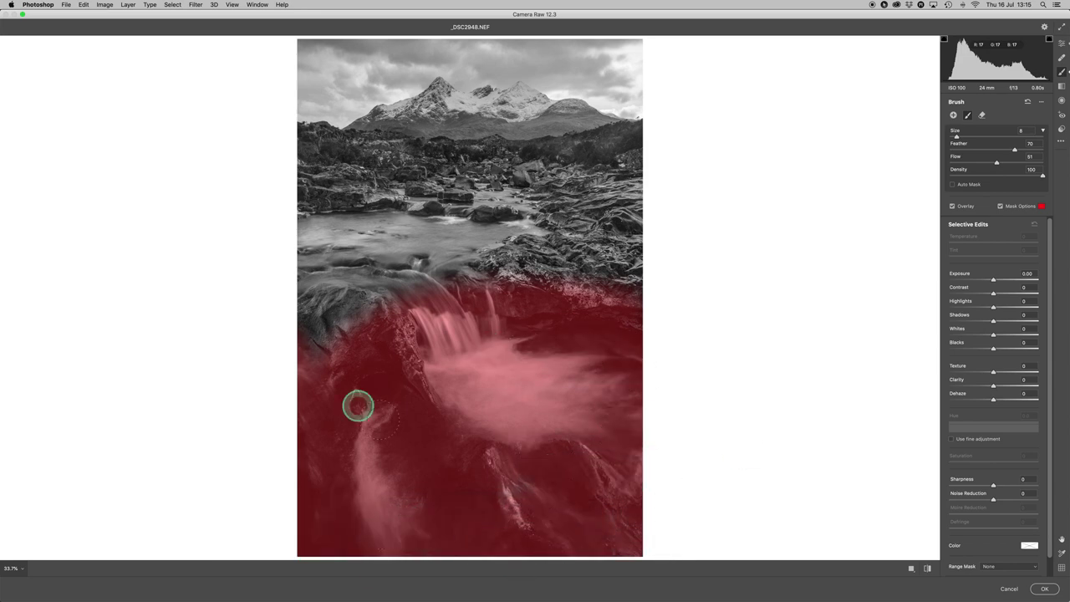
click(999, 206)
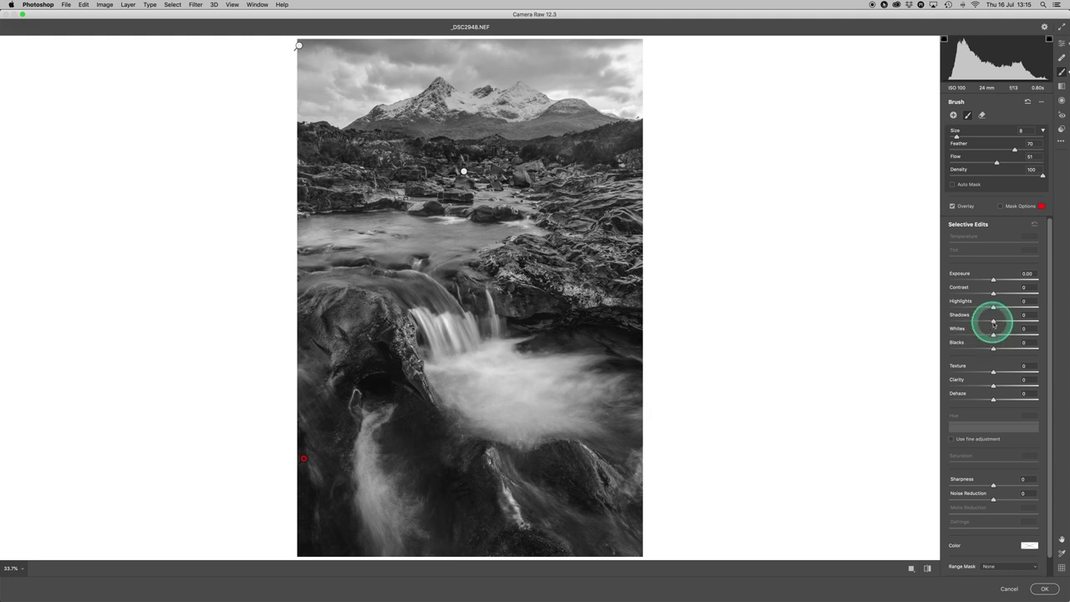
Set Shadows to +21 and Whites to +11 for the foreground mask and apply the Camera Raw Filter
mouse_move(993, 320)
mouse_down()
mouse_move(1002, 322)
mouse_move(996, 335)
mouse_up()
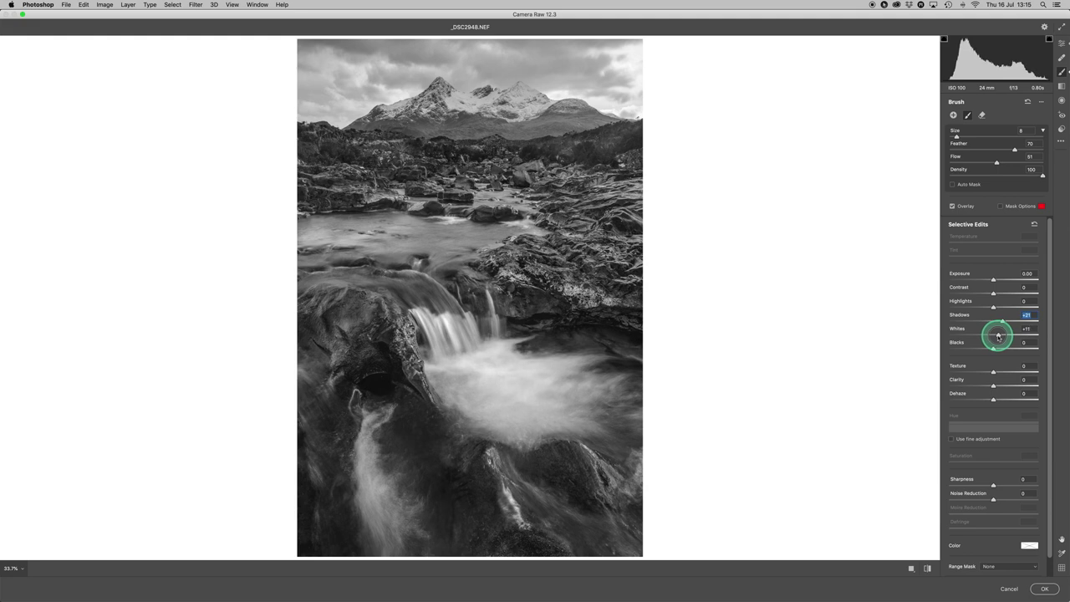
drag(997, 335, 998, 336)
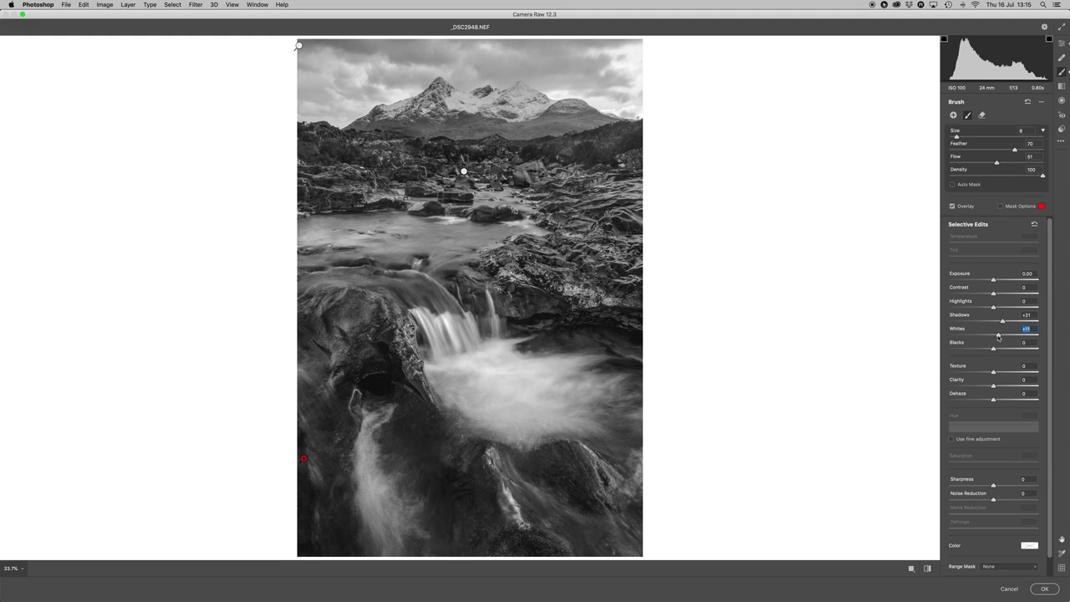
click(959, 375)
click(1046, 590)
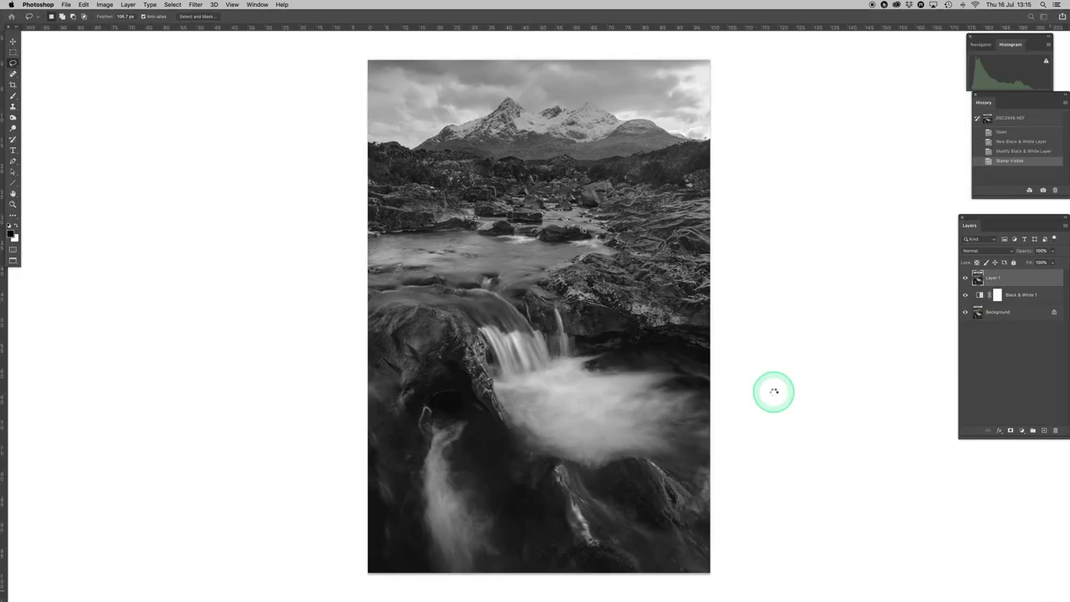
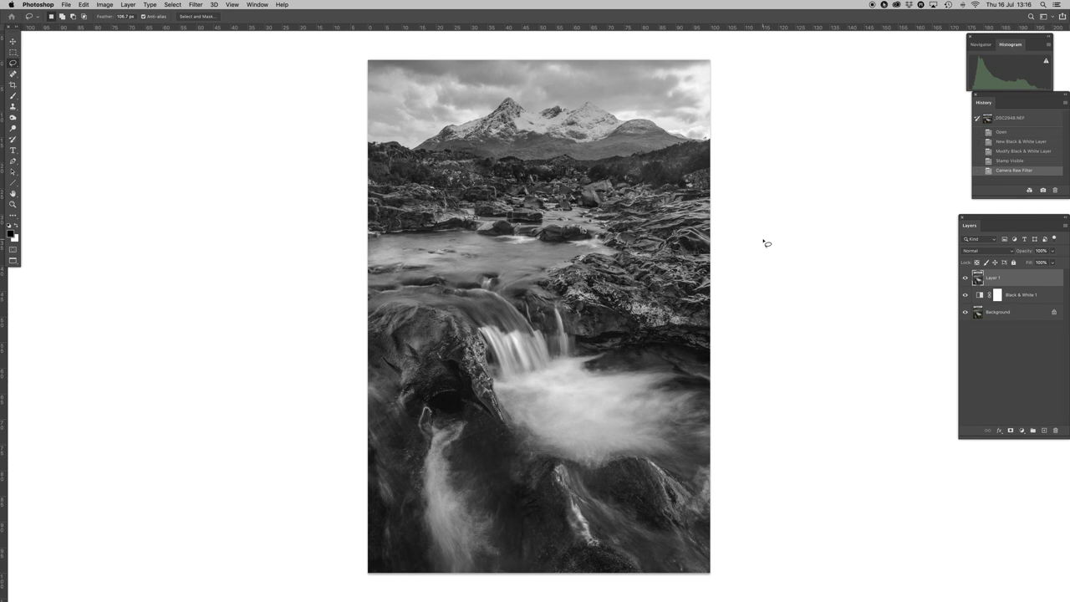
mouse_move(716, 248)
mouse_down()
mouse_move(598, 475)
mouse_move(545, 474)
mouse_move(557, 476)
mouse_move(450, 432)
mouse_move(432, 439)
mouse_move(422, 493)
mouse_move(437, 544)
mouse_move(457, 551)
mouse_move(464, 488)
mouse_move(452, 435)
mouse_move(416, 444)
mouse_move(445, 552)
mouse_move(486, 548)
mouse_move(413, 490)
mouse_move(414, 502)
mouse_move(435, 465)
mouse_move(440, 495)
mouse_move(412, 470)
mouse_move(445, 433)
mouse_move(429, 520)
mouse_move(667, 415)
mouse_move(546, 407)
mouse_move(449, 461)
mouse_move(434, 539)
mouse_move(587, 405)
mouse_move(722, 417)
mouse_move(677, 428)
mouse_move(641, 393)
mouse_move(602, 403)
mouse_move(596, 426)
mouse_move(552, 387)
mouse_move(658, 420)
mouse_move(594, 433)
mouse_up()
mouse_move(534, 373)
mouse_down()
mouse_move(513, 336)
mouse_move(512, 387)
mouse_move(517, 336)
mouse_move(523, 400)
mouse_up()
mouse_move(592, 394)
mouse_down()
mouse_move(656, 387)
mouse_move(692, 406)
mouse_move(701, 448)
mouse_move(694, 457)
mouse_move(550, 442)
mouse_move(527, 402)
mouse_move(625, 392)
mouse_move(652, 450)
mouse_move(608, 438)
mouse_up()
mouse_move(676, 445)
mouse_down()
mouse_move(694, 357)
mouse_move(671, 258)
mouse_move(517, 215)
mouse_move(356, 288)
mouse_move(437, 258)
mouse_move(558, 258)
mouse_move(425, 263)
mouse_move(421, 291)
mouse_move(437, 267)
mouse_move(479, 269)
mouse_up()
mouse_move(480, 268)
mouse_down()
mouse_move(553, 253)
mouse_move(383, 252)
mouse_move(394, 261)
mouse_move(567, 235)
mouse_up()
mouse_move(663, 58)
mouse_down()
mouse_move(689, 537)
mouse_move(487, 551)
mouse_move(404, 433)
mouse_move(290, 174)
mouse_move(353, 249)
mouse_move(380, 259)
mouse_move(468, 251)
mouse_move(396, 268)
mouse_move(364, 256)
mouse_move(361, 282)
mouse_move(358, 261)
mouse_move(796, 270)
mouse_move(713, 209)
mouse_move(682, 201)
mouse_move(640, 227)
mouse_move(744, 235)
mouse_move(746, 263)
mouse_move(718, 302)
mouse_move(697, 62)
mouse_move(700, 108)
mouse_move(708, 77)
mouse_move(713, 177)
mouse_move(703, 116)
mouse_move(712, 97)
mouse_move(757, 248)
mouse_up()
Select the narrow stream of water in the lower-left foreground with the Lasso tool and a 106.7 px feather
click(13, 65)
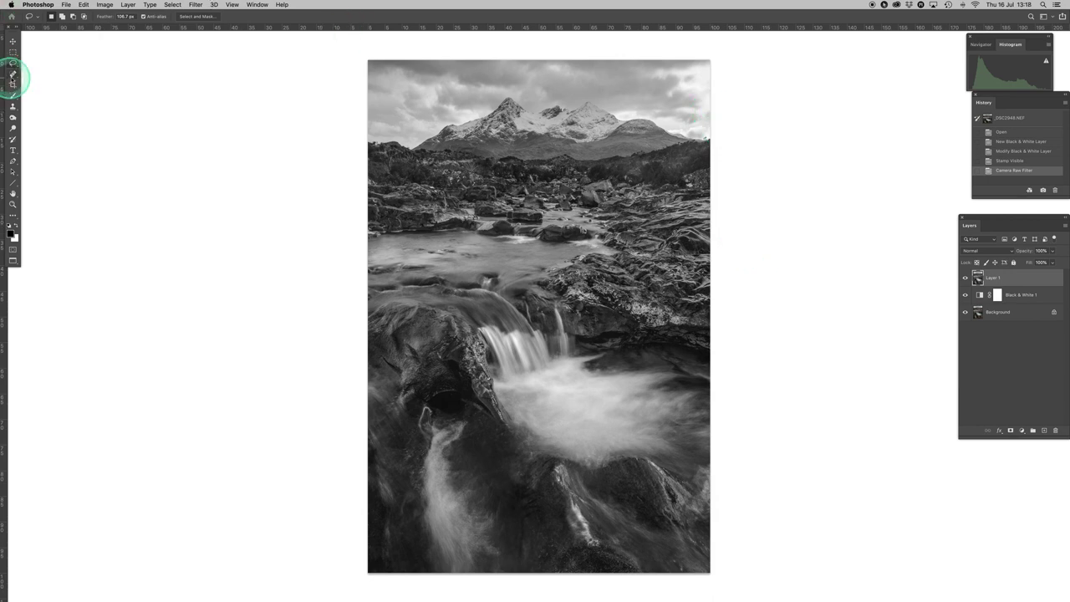
click(107, 18)
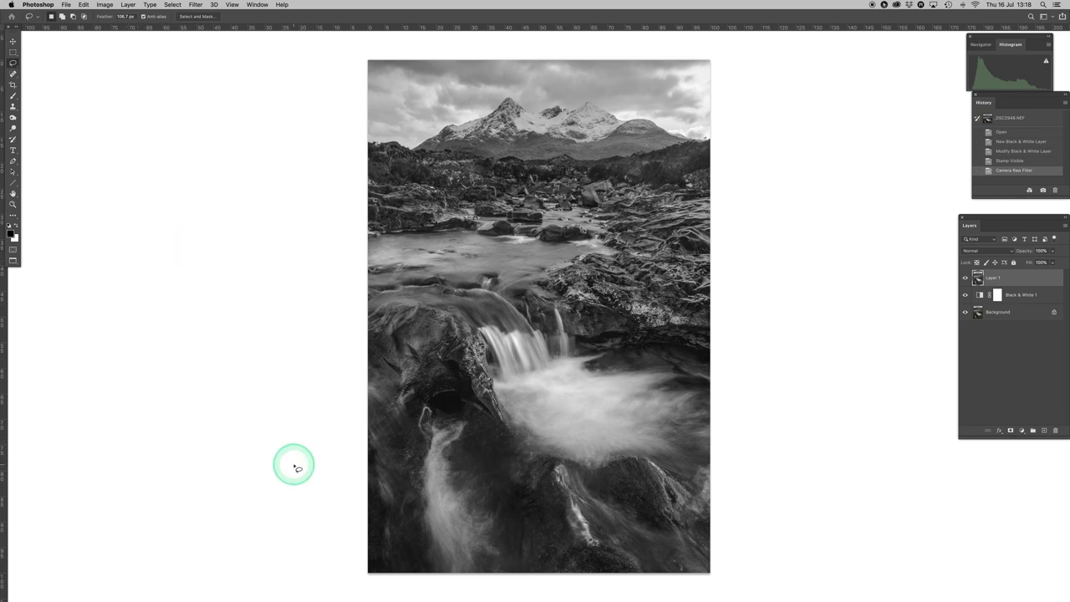
mouse_move(464, 441)
mouse_down()
mouse_move(454, 423)
mouse_move(433, 438)
mouse_move(425, 524)
mouse_move(443, 585)
mouse_move(473, 591)
mouse_move(503, 557)
mouse_move(457, 459)
mouse_move(460, 424)
mouse_move(443, 418)
mouse_up()
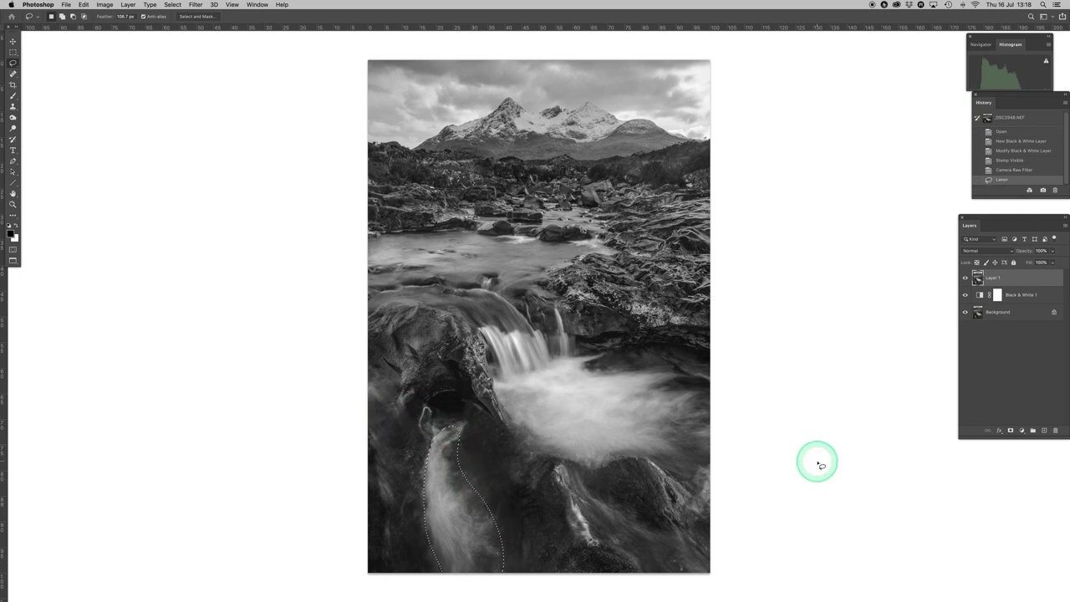
Add a Curves adjustment layer masked to the selected foreground stream
click(1021, 430)
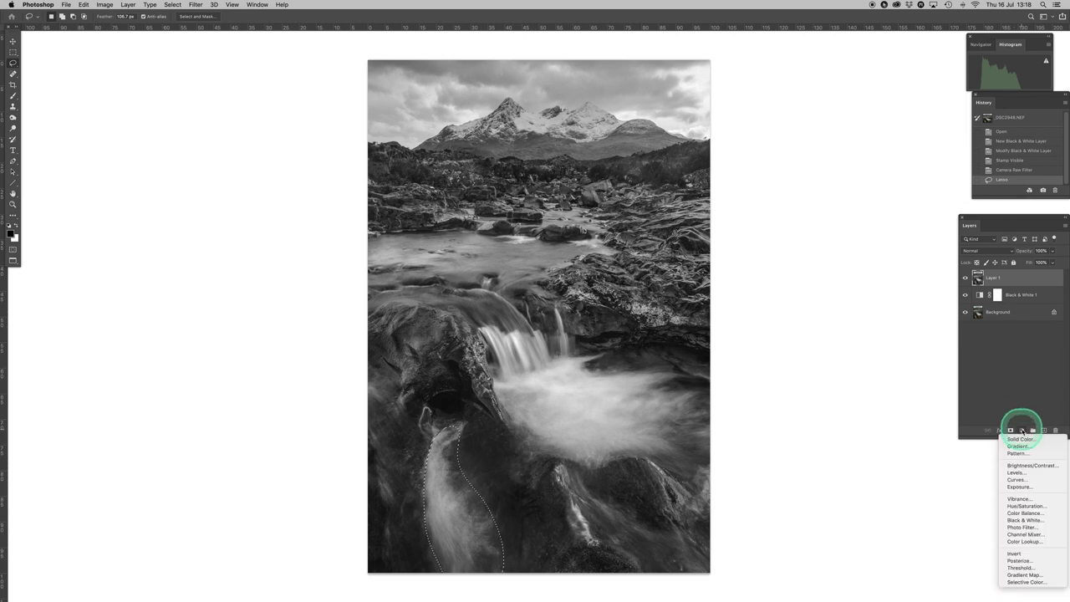
click(1027, 480)
click(847, 148)
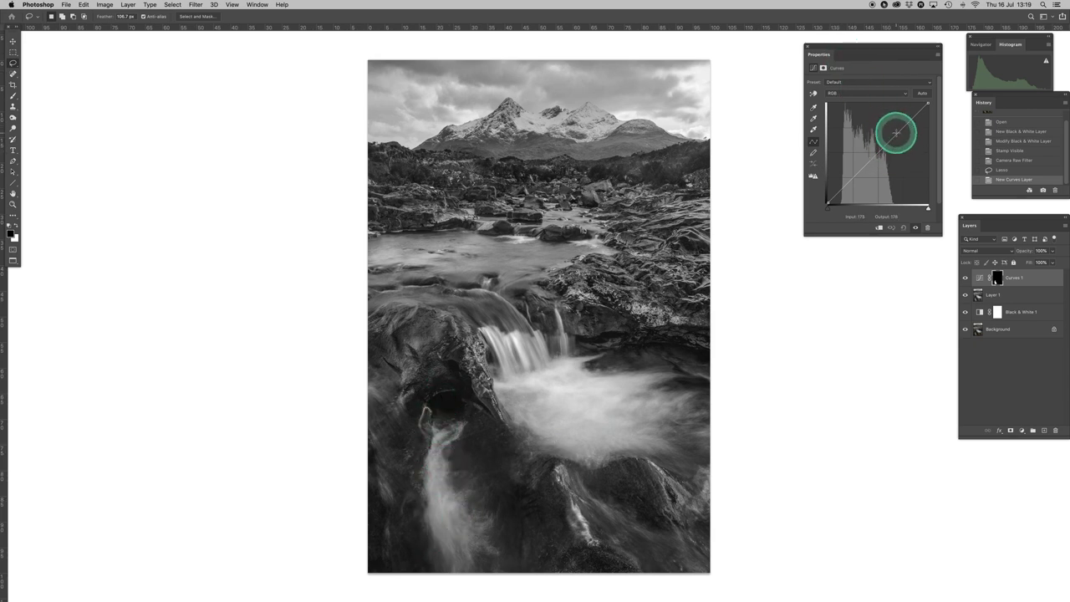
Shape the foreground stream's curve with a highlight point at input 173, output 199 and a shadow point at input 64, output 71
drag(895, 132, 895, 126)
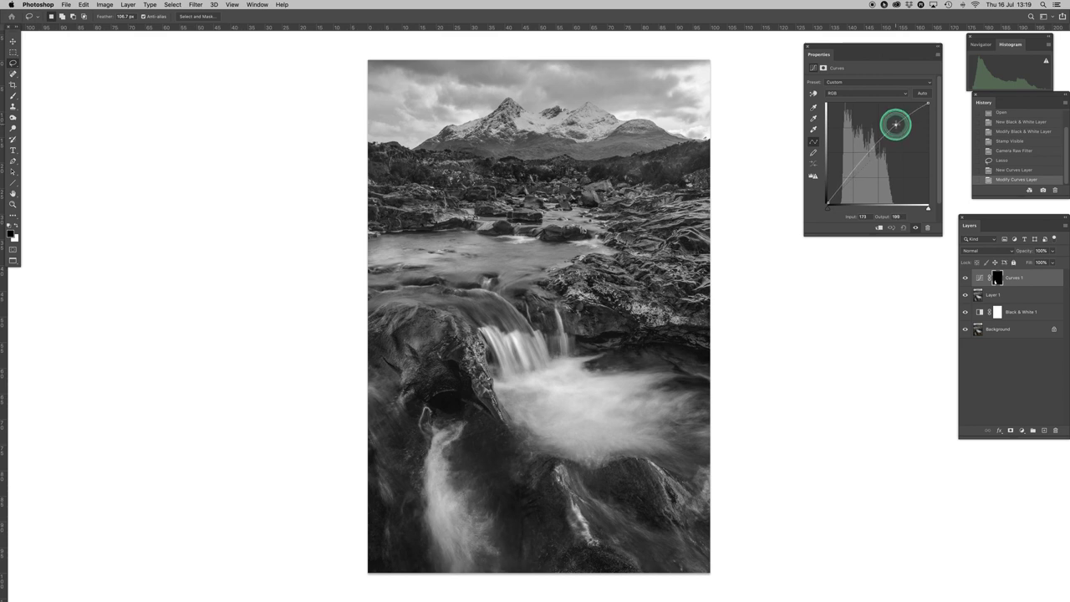
key(super+equal)
key(super+equal)
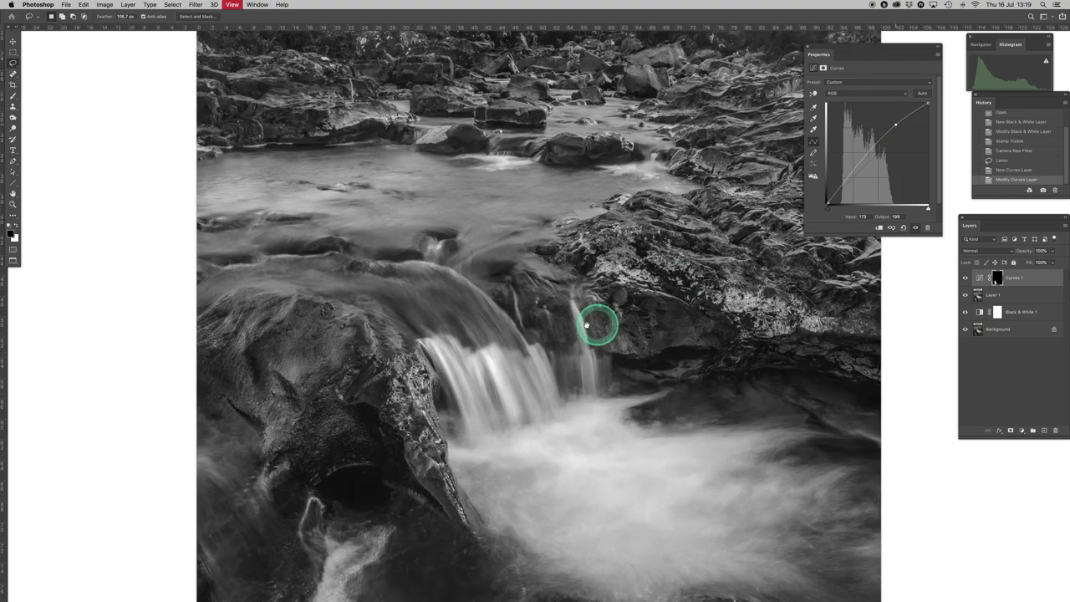
scroll(524, 134, down, 1)
drag(524, 177, 528, 0)
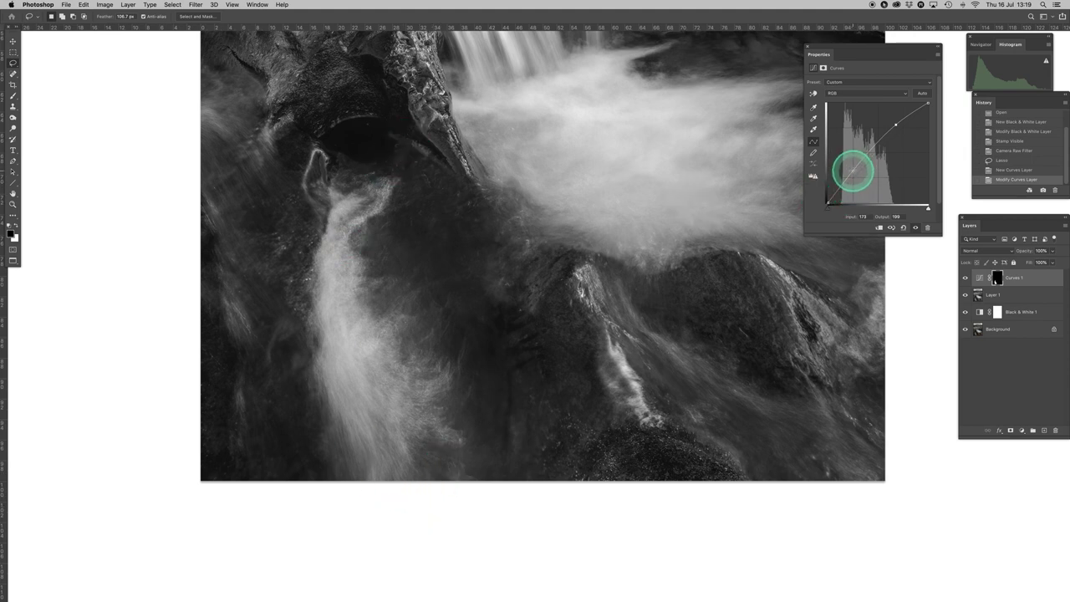
click(852, 171)
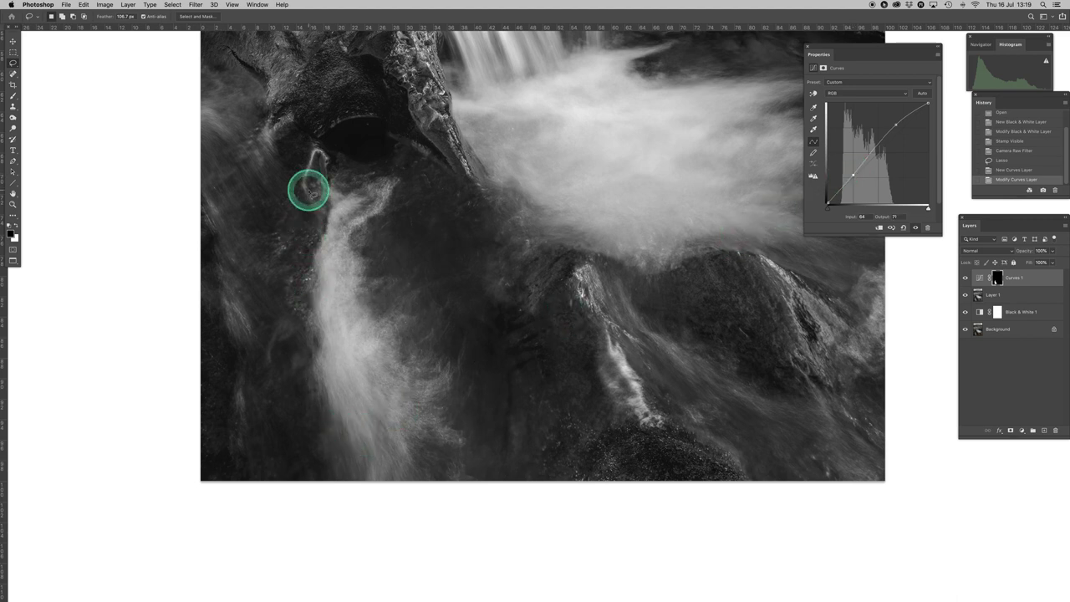
Compare the foreground stream before and after its Curves adjustment, up close and in the whole image
click(914, 229)
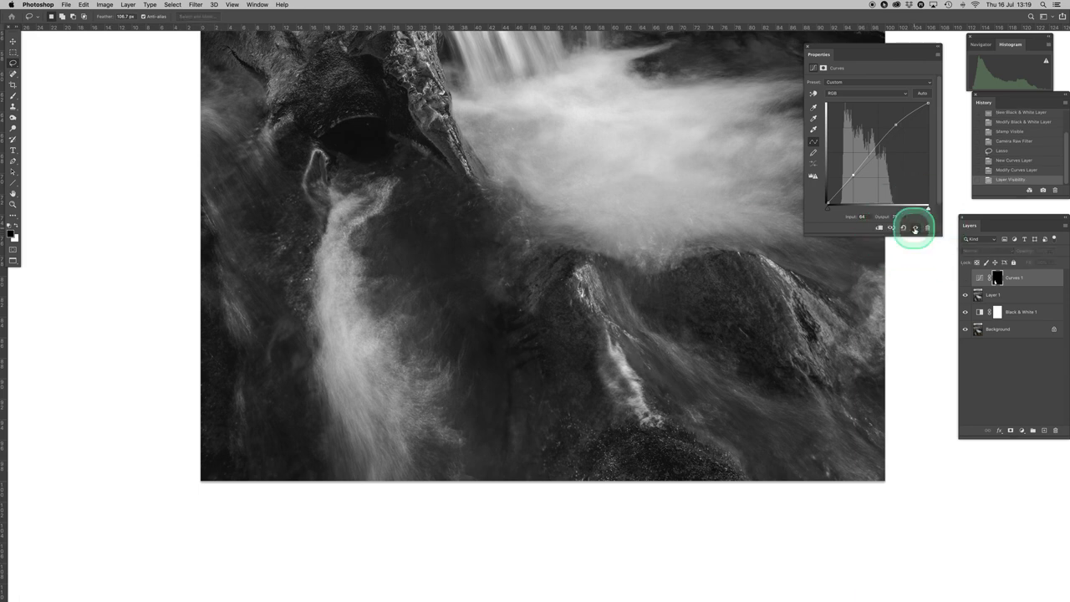
click(915, 228)
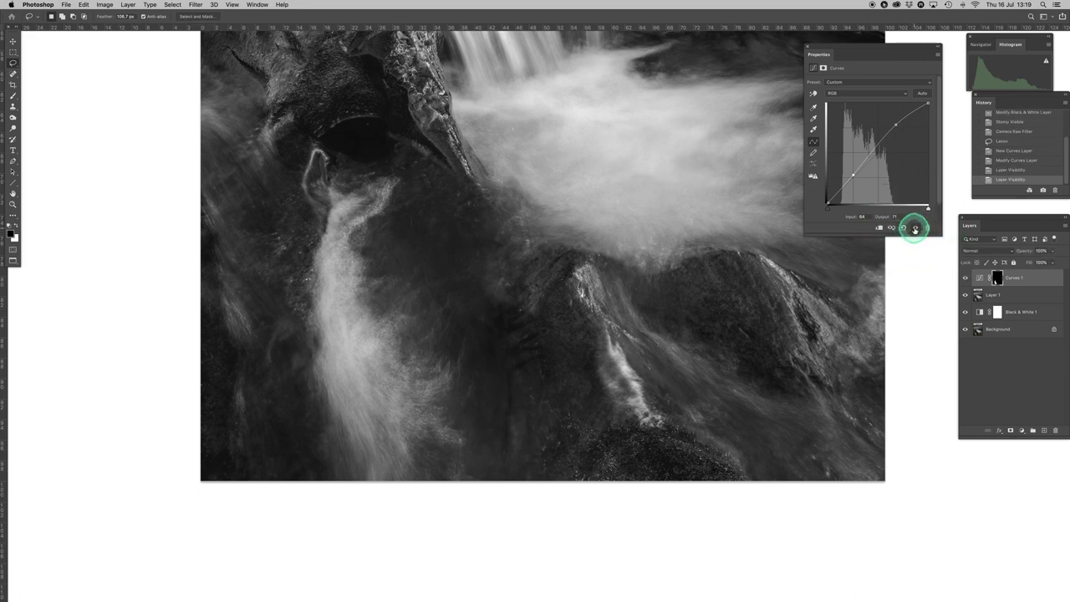
click(914, 229)
click(914, 229)
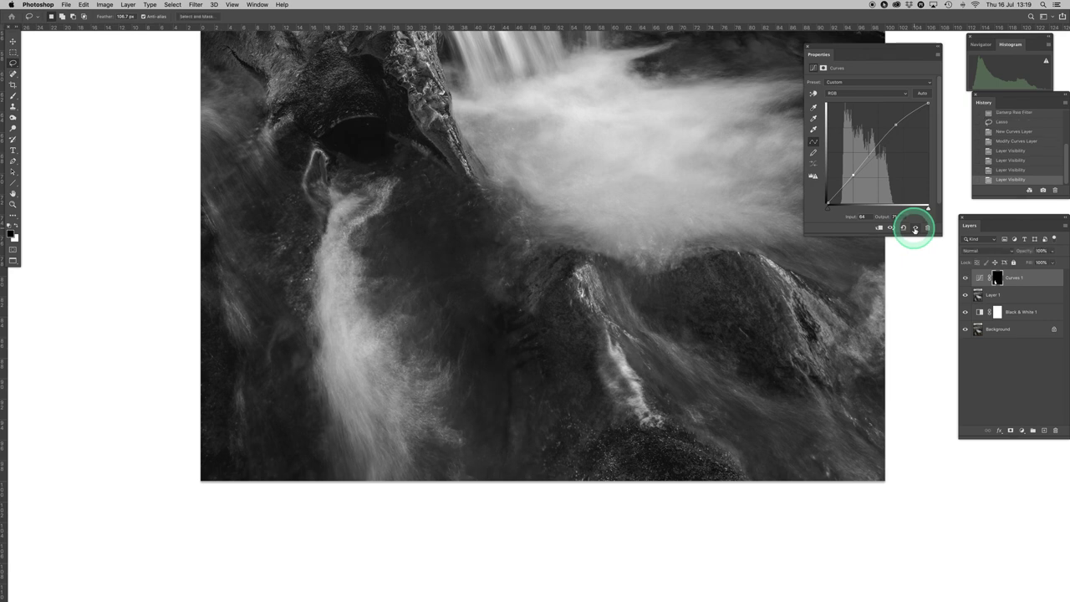
key(super+0)
click(914, 229)
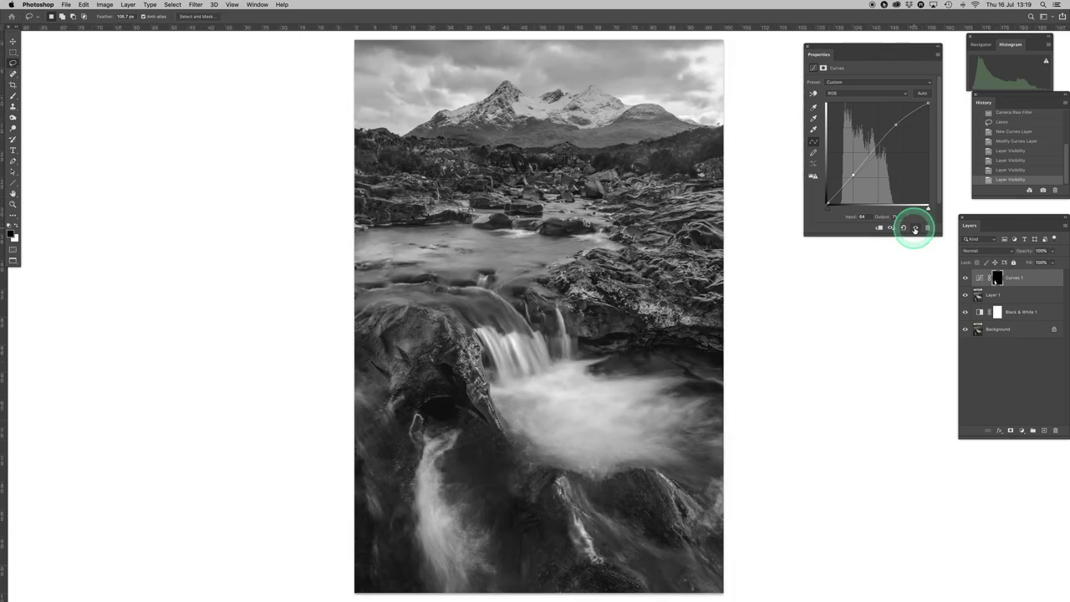
click(808, 47)
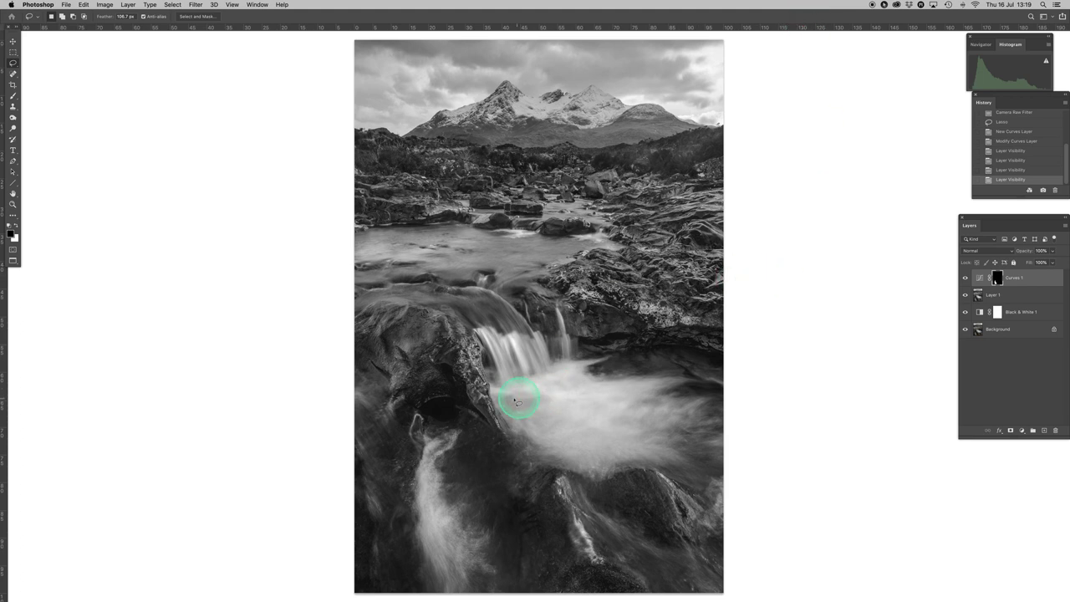
Select the bright pool below the waterfall with the feathered Lasso and add a Curves adjustment layer masked to it
mouse_move(484, 389)
mouse_down()
mouse_move(578, 366)
mouse_move(610, 380)
mouse_move(678, 377)
mouse_move(671, 385)
mouse_move(707, 400)
mouse_move(714, 422)
mouse_move(758, 458)
mouse_move(704, 487)
mouse_move(637, 469)
mouse_move(571, 473)
mouse_move(521, 455)
mouse_move(491, 395)
mouse_up()
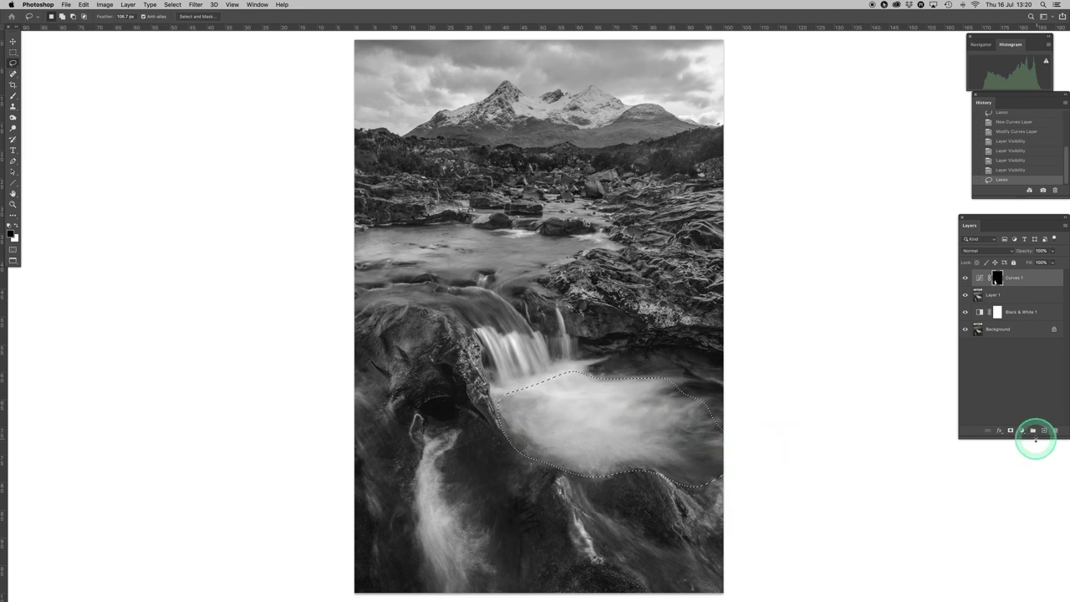
click(1021, 430)
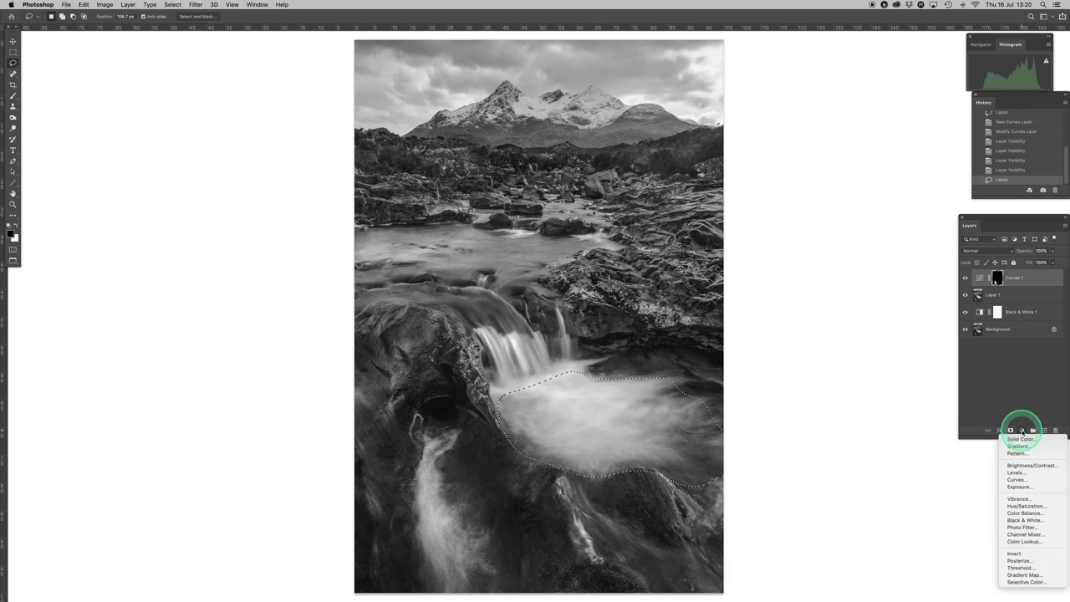
click(1016, 479)
Add contrast to the pool's curve with points at input 172, output 184 and input 67, output 57
drag(895, 135, 894, 129)
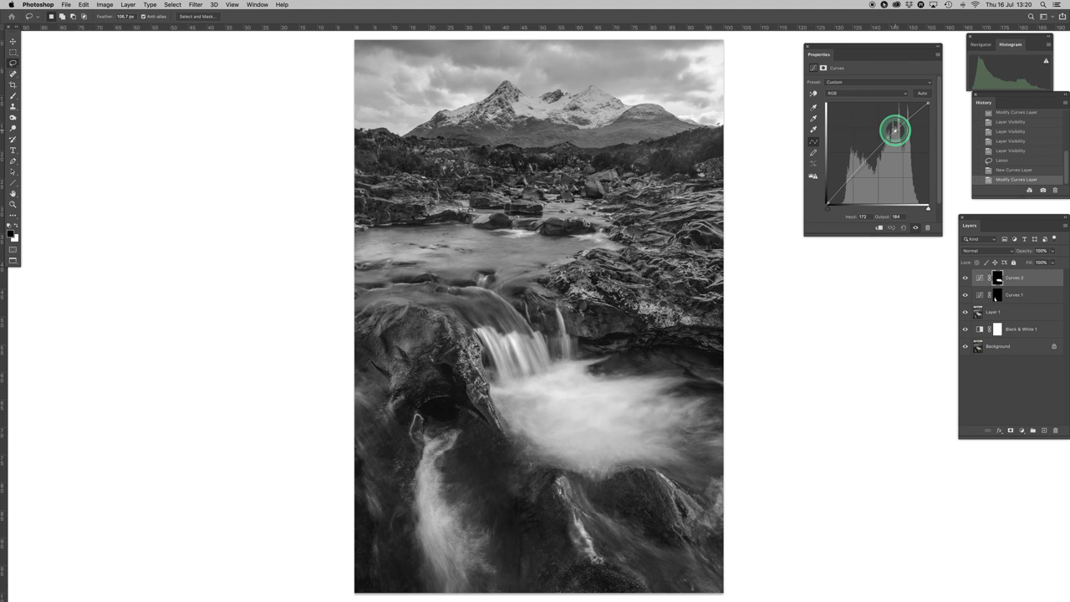
click(860, 184)
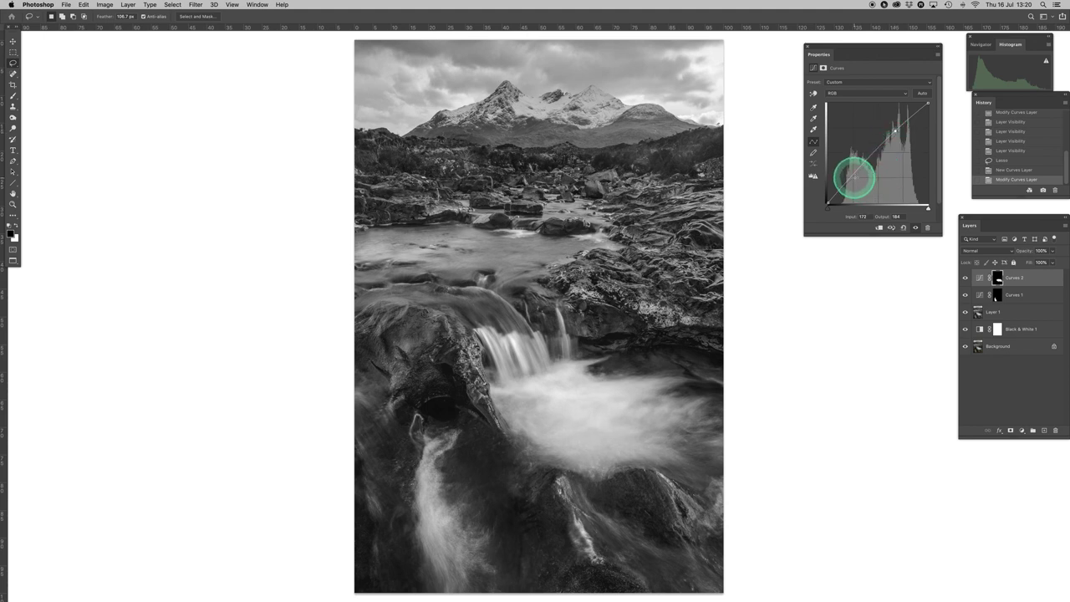
drag(852, 177, 854, 181)
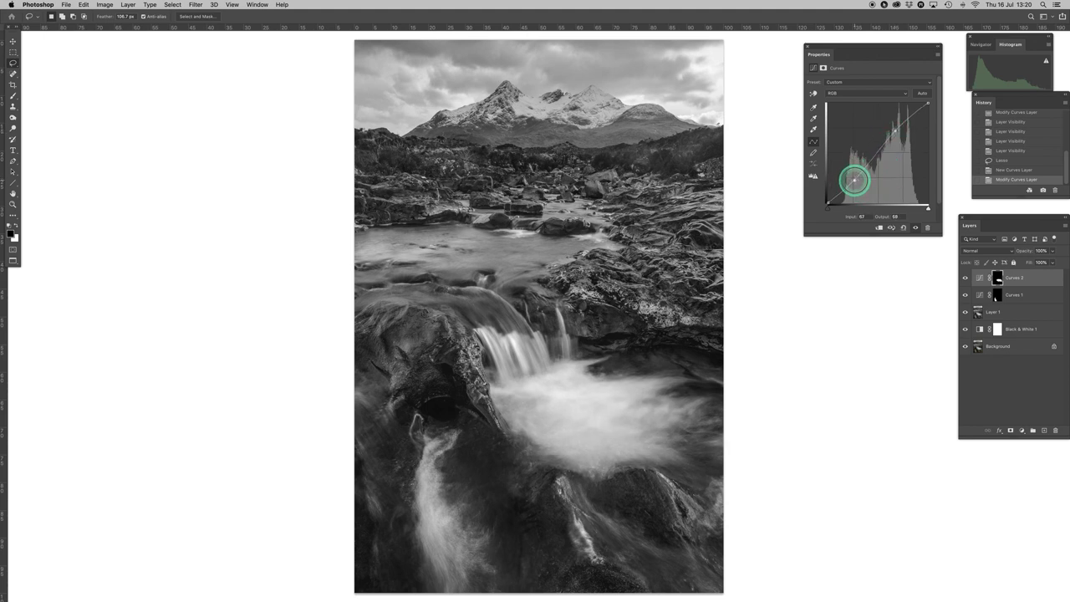
Compare the pool with and without its Curves adjustment, leaving the layer visible
click(913, 229)
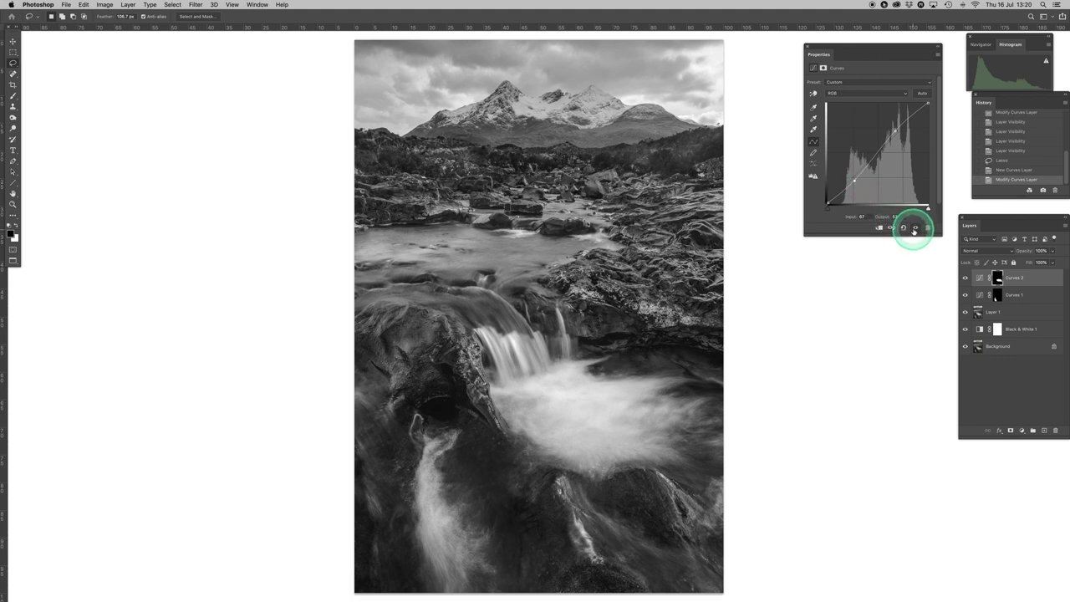
click(914, 229)
click(913, 229)
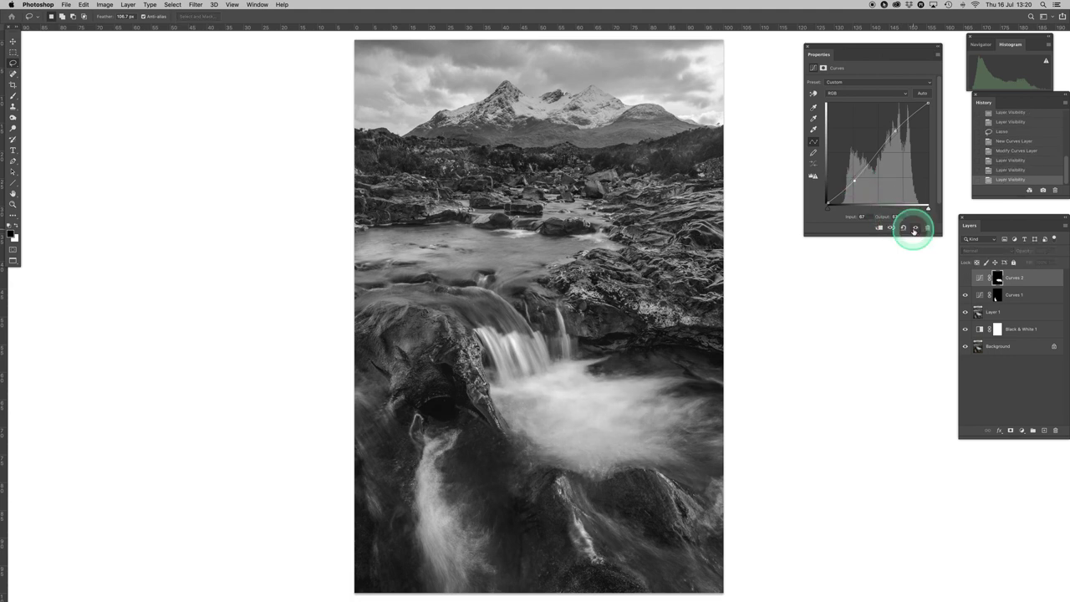
click(913, 229)
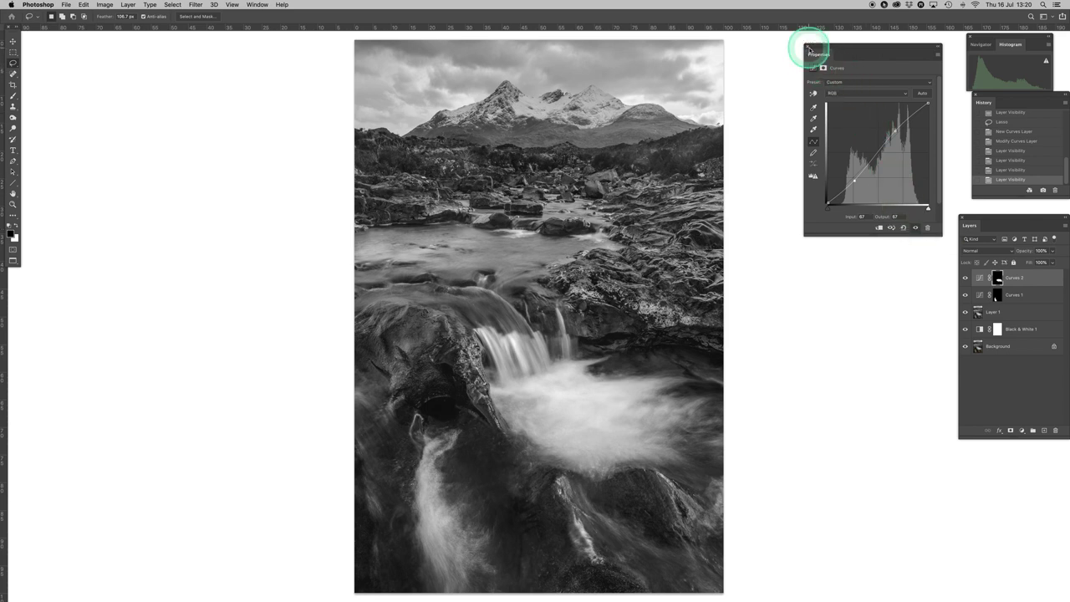
click(808, 46)
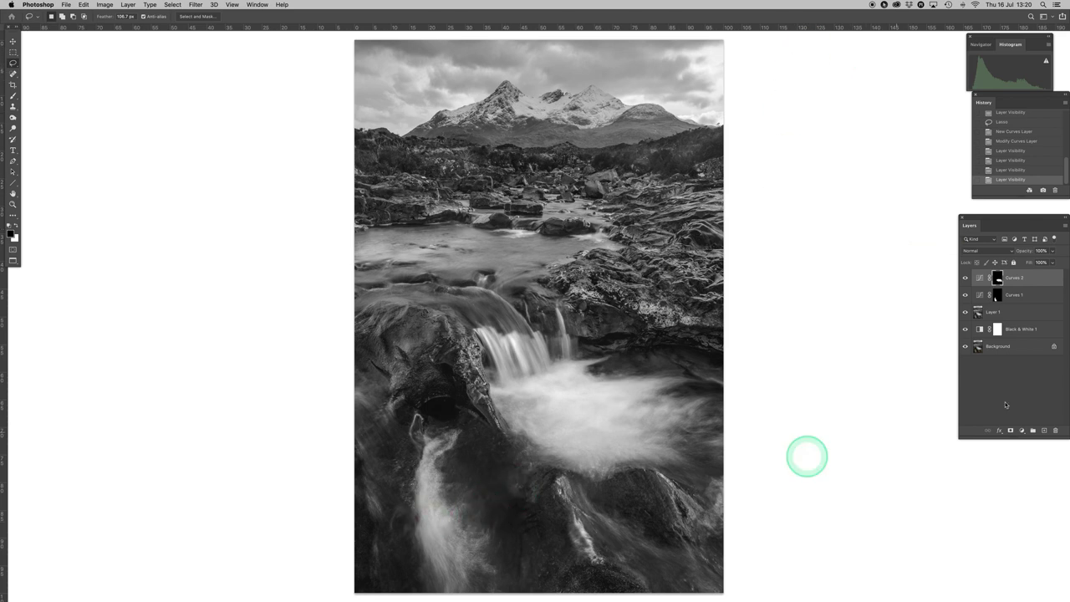
Raise the highlight point of the foreground stream's Curves 1 layer to input 170, output 210
click(1029, 299)
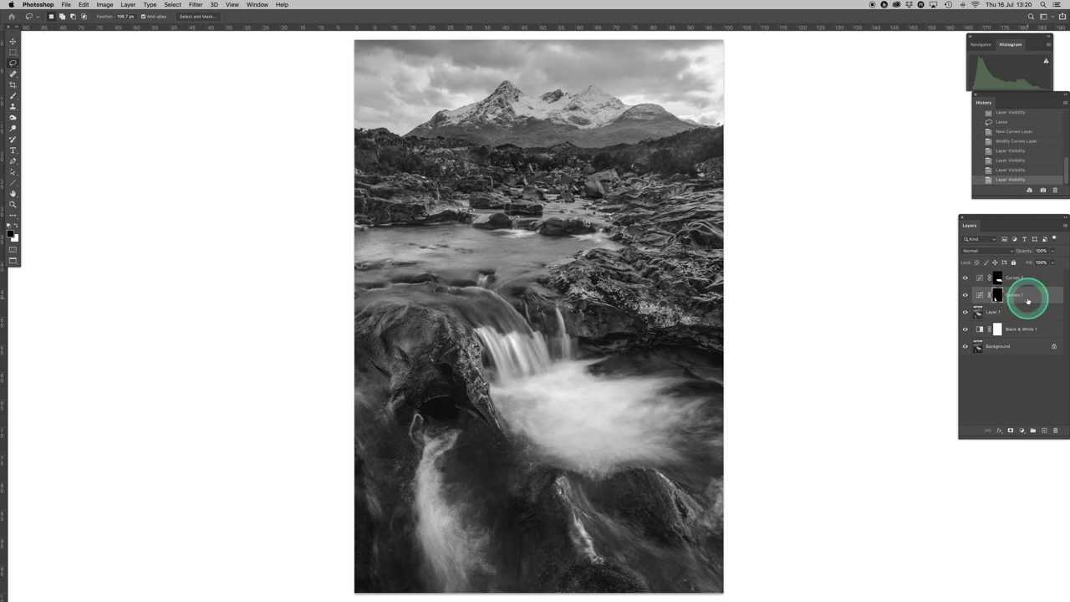
double_click(980, 294)
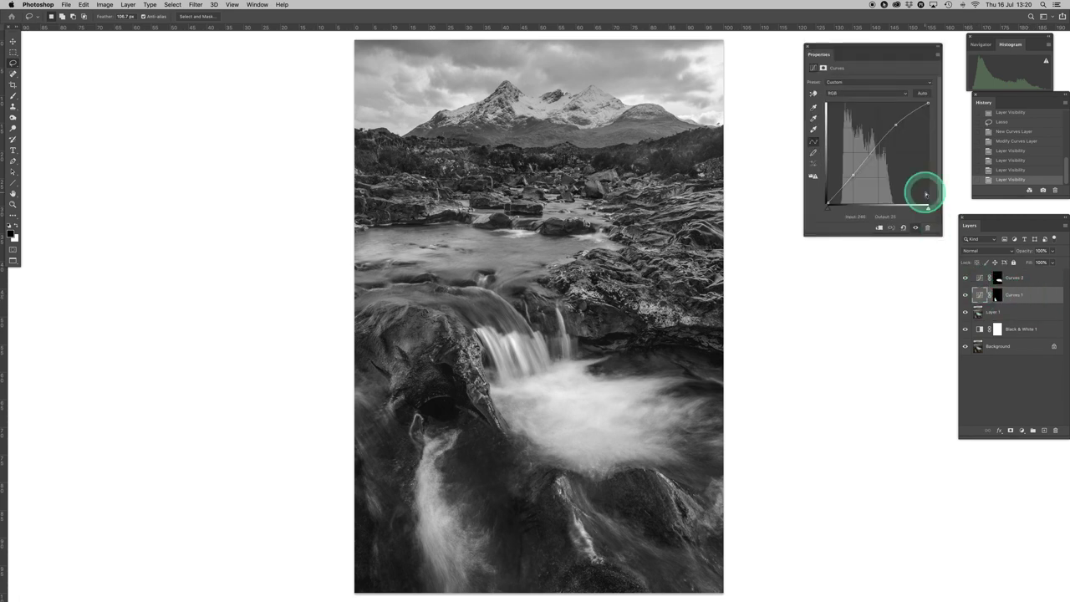
click(895, 126)
drag(895, 125, 894, 124)
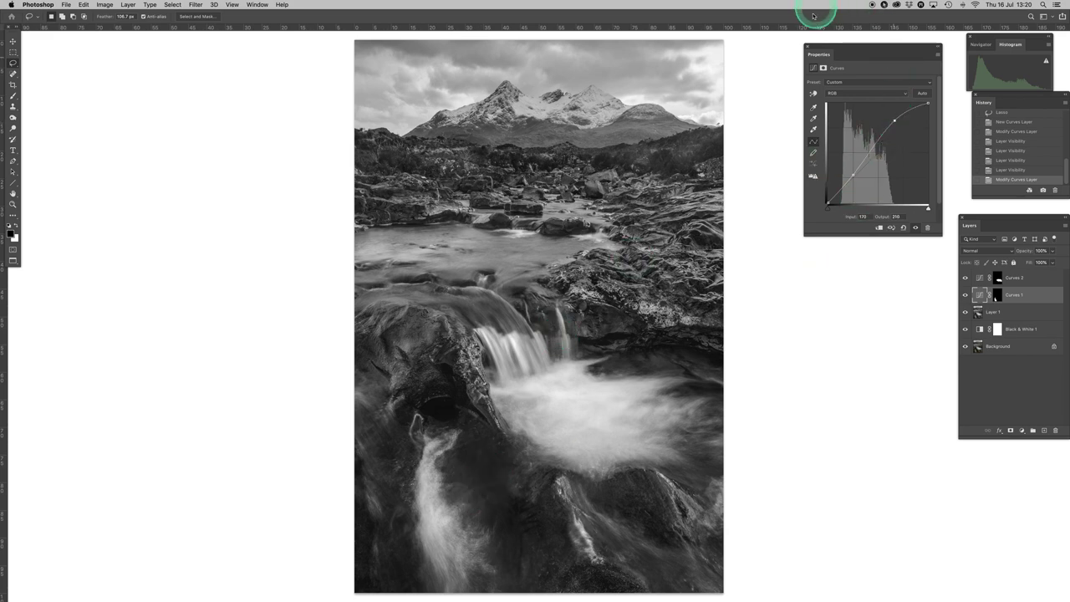
click(807, 47)
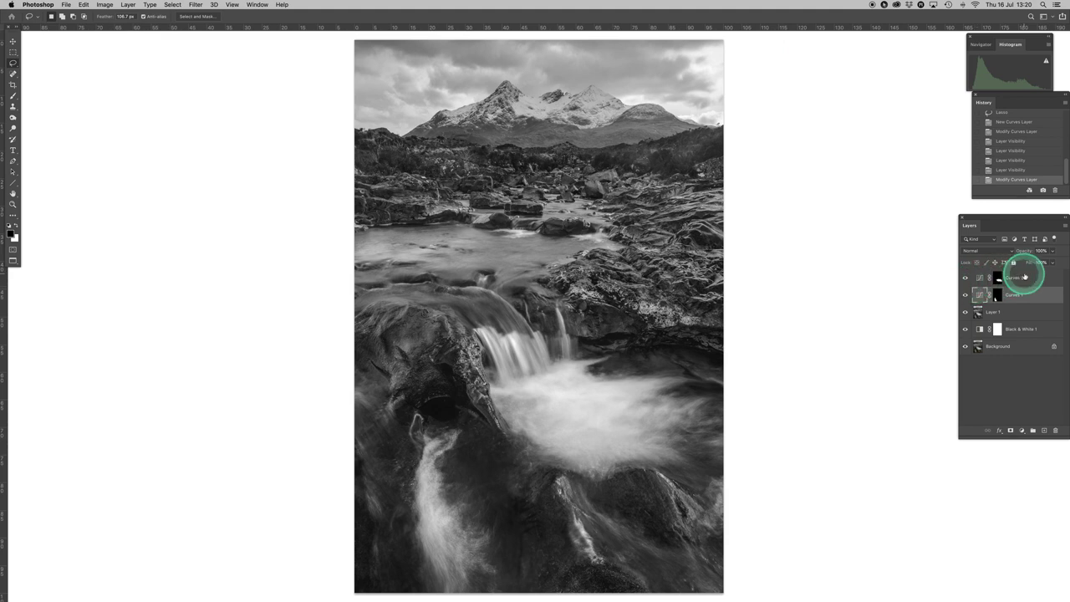
With the Curves 2 layer active, lasso the upper pool and the water flowing to the waterfall's lip
click(1022, 277)
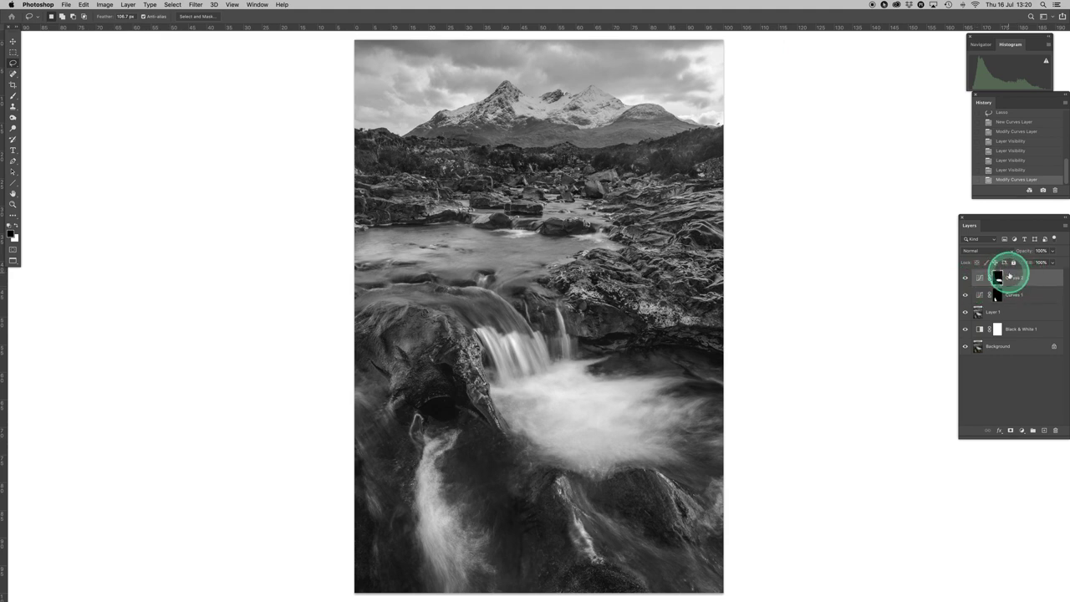
click(175, 264)
mouse_move(236, 285)
mouse_down()
mouse_move(341, 300)
mouse_move(317, 208)
mouse_move(595, 245)
mouse_move(526, 234)
mouse_move(425, 260)
mouse_move(415, 252)
mouse_move(588, 214)
mouse_move(569, 207)
mouse_move(508, 248)
mouse_move(424, 267)
mouse_move(347, 247)
mouse_move(517, 272)
mouse_move(390, 238)
mouse_move(345, 262)
mouse_move(325, 244)
mouse_move(439, 228)
mouse_up()
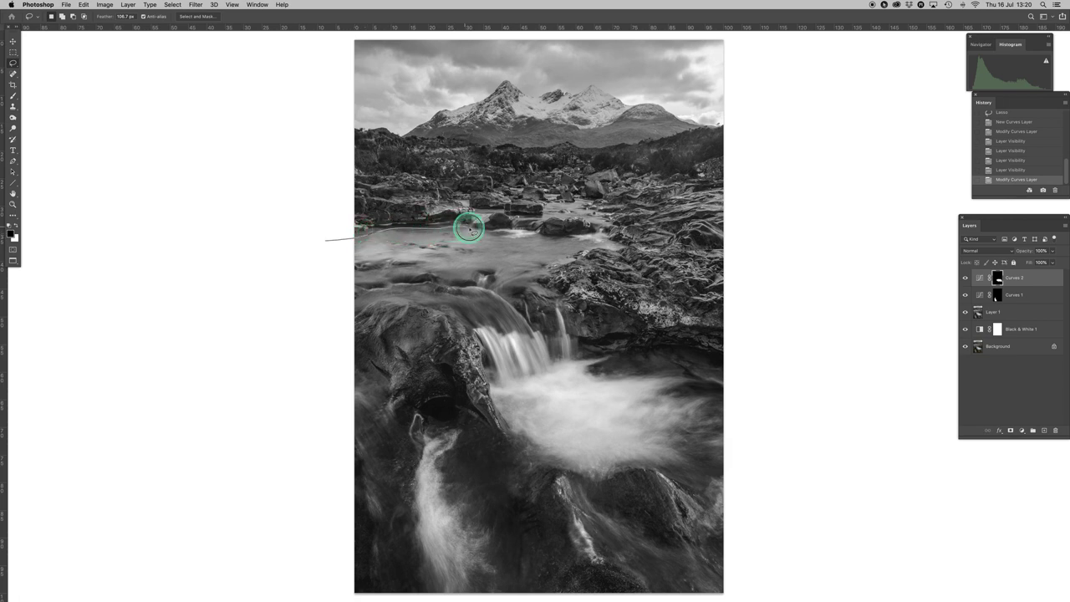
drag(522, 240, 598, 237)
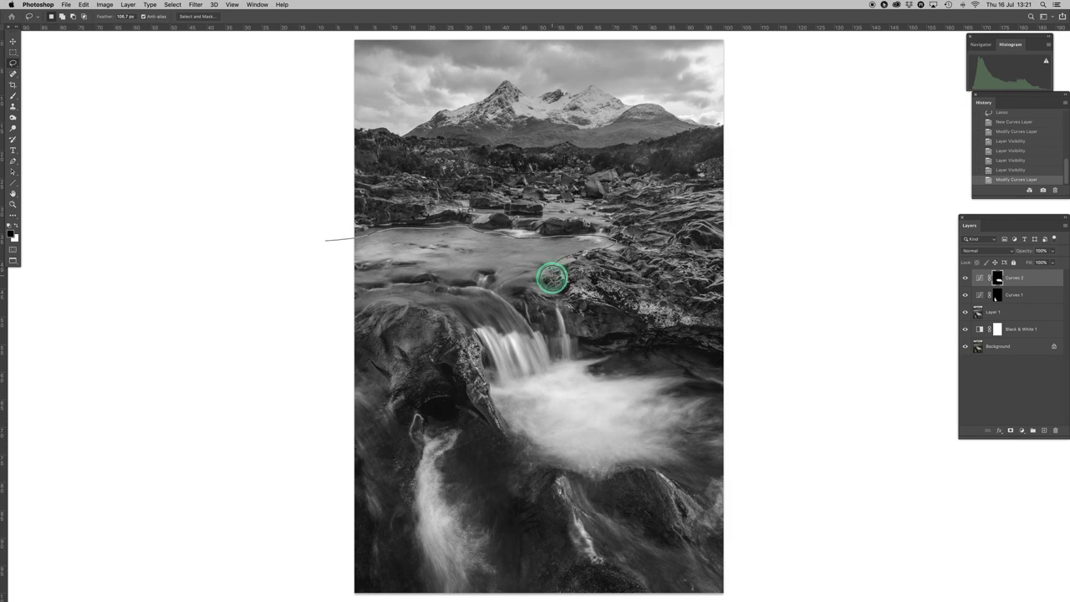
mouse_move(552, 278)
mouse_down()
mouse_move(549, 305)
mouse_move(529, 320)
mouse_move(477, 316)
mouse_move(386, 349)
mouse_move(330, 348)
mouse_move(286, 338)
mouse_move(251, 301)
mouse_move(270, 216)
mouse_up()
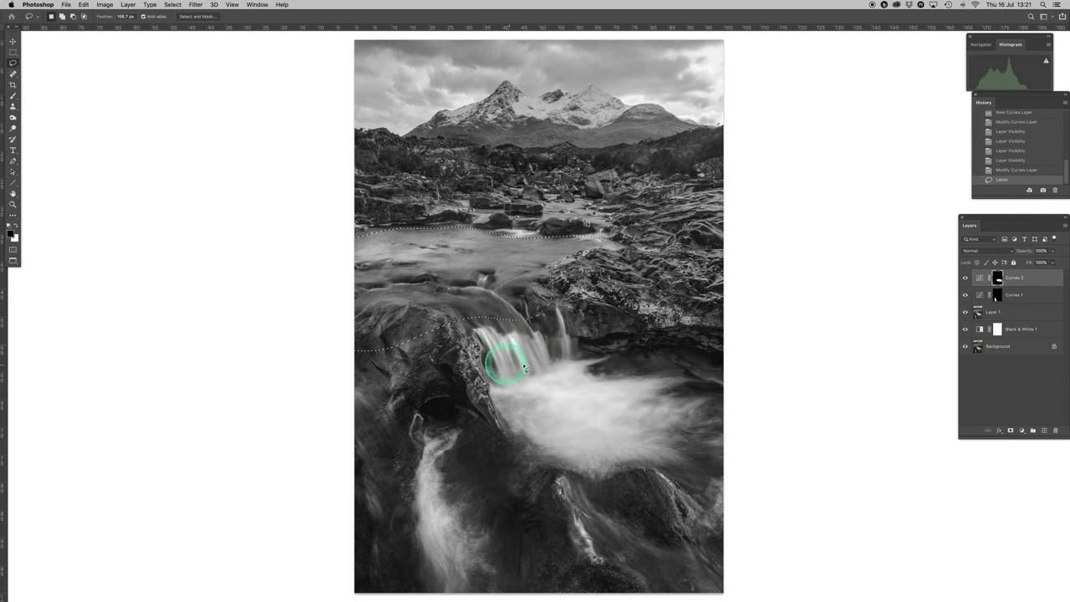
mouse_move(524, 366)
mouse_down()
mouse_move(506, 352)
mouse_move(519, 348)
mouse_up()
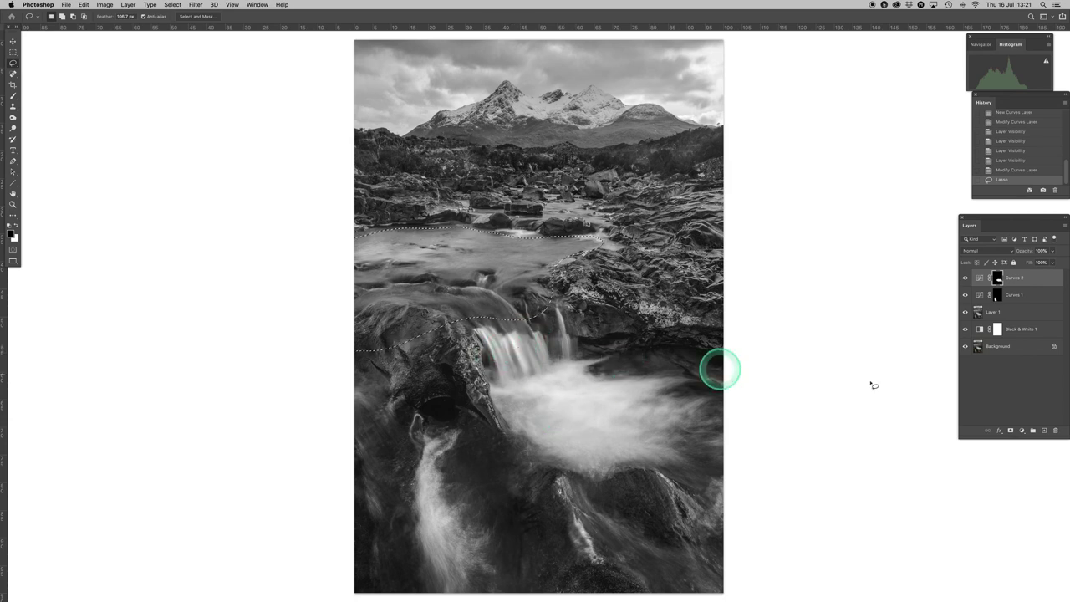
Add a Curves layer masked to the upper pool, with points at input 59, output 66 and input 187, output 213
click(1022, 430)
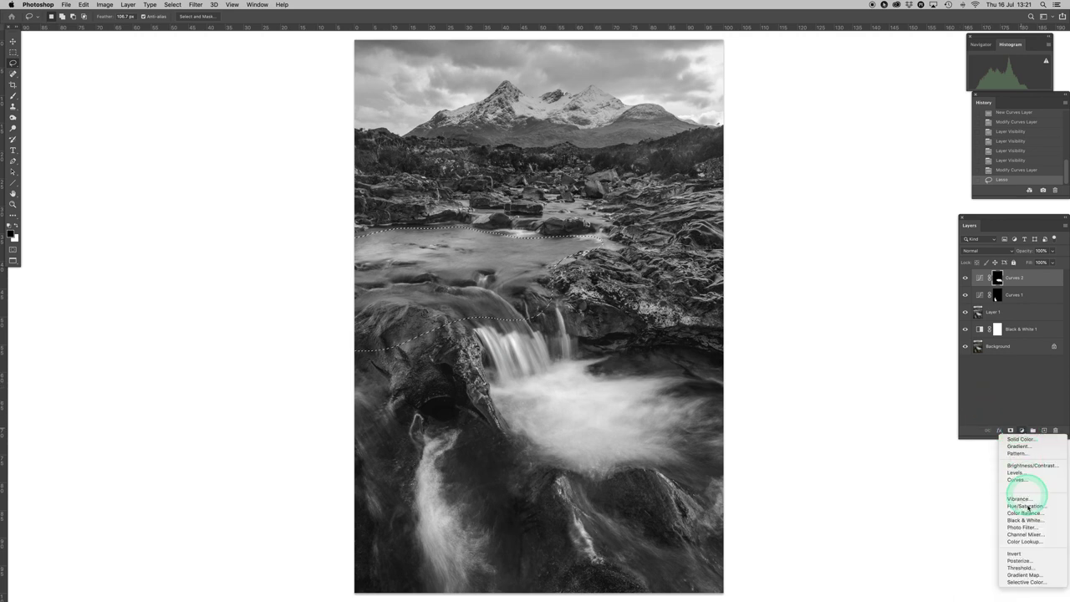
click(1018, 482)
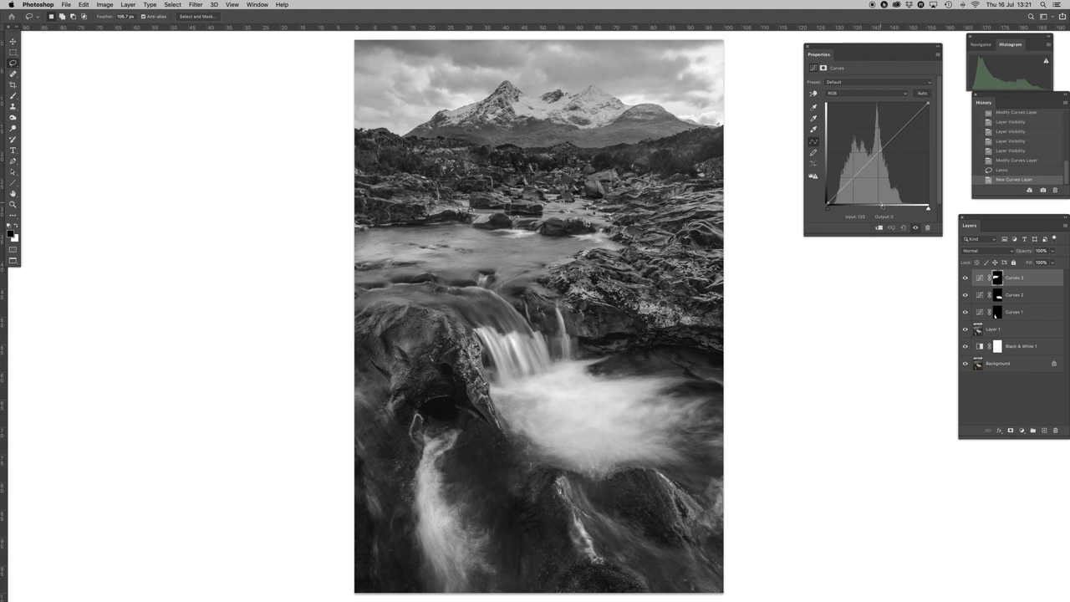
click(902, 126)
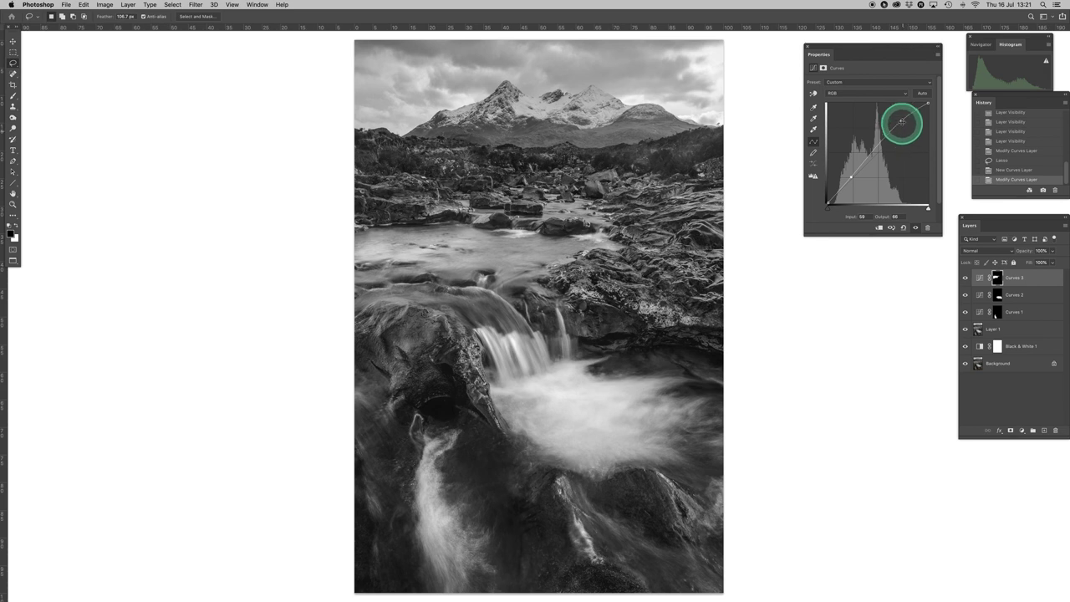
Compare the upper pool with and without its Curves adjustment, leaving the layer visible
click(913, 228)
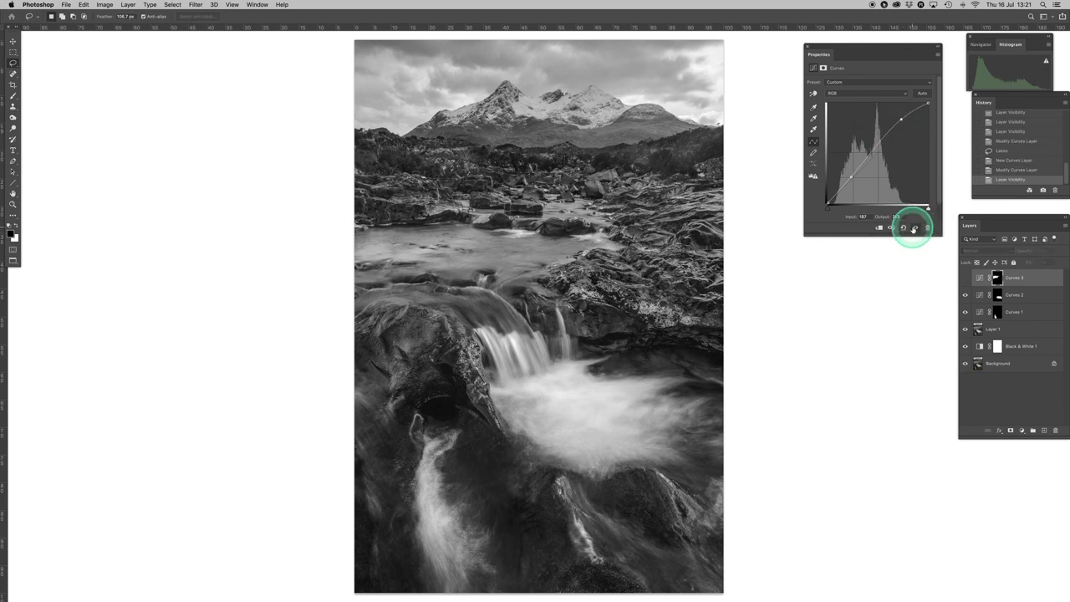
click(913, 228)
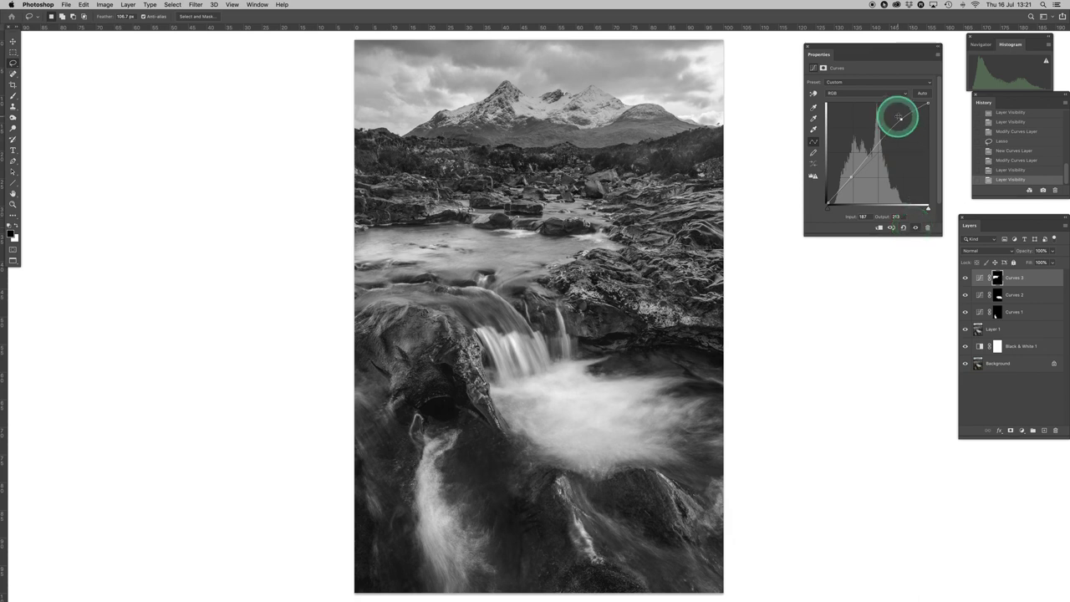
click(806, 47)
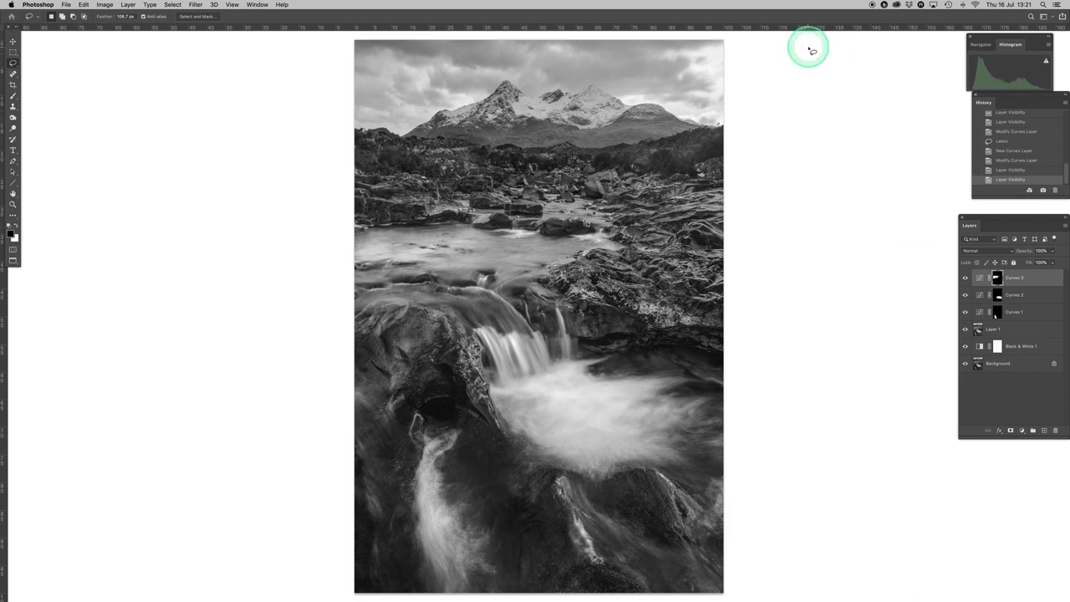
Lasso a thin strip along the full height of the photo's right edge
key(super+0)
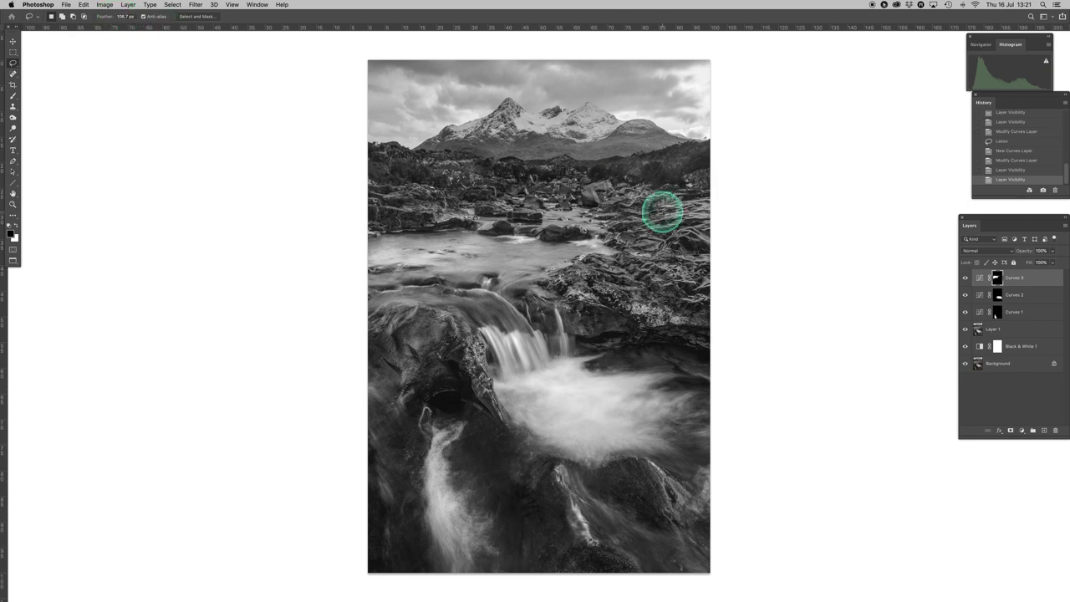
drag(708, 55, 707, 51)
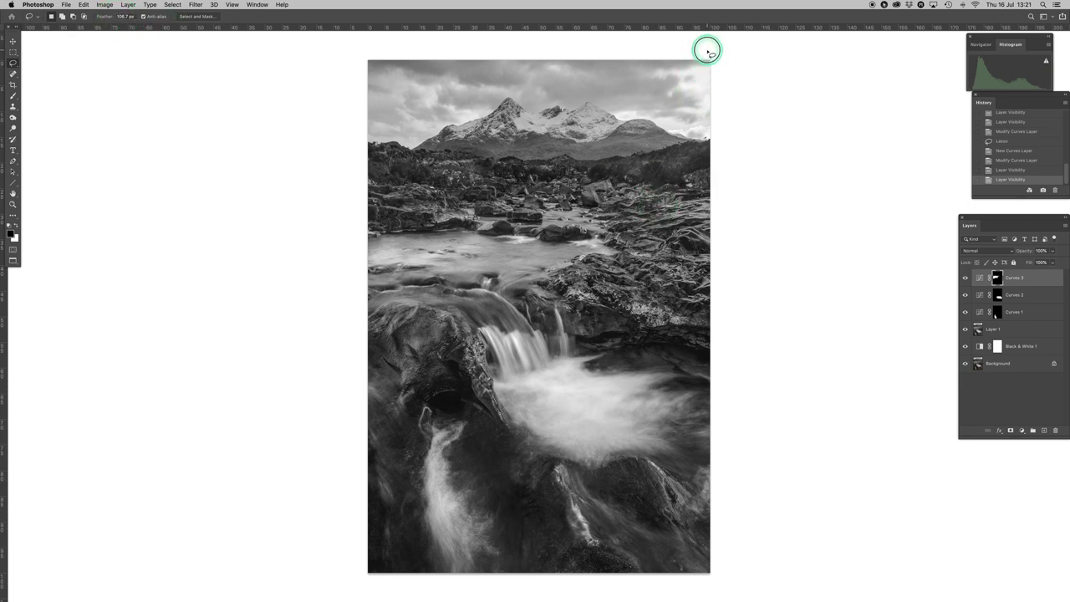
mouse_move(707, 113)
mouse_down()
mouse_move(707, 591)
mouse_move(746, 589)
mouse_move(840, 496)
mouse_move(873, 320)
mouse_move(870, 207)
mouse_move(836, 52)
mouse_move(792, 44)
mouse_move(707, 43)
mouse_up()
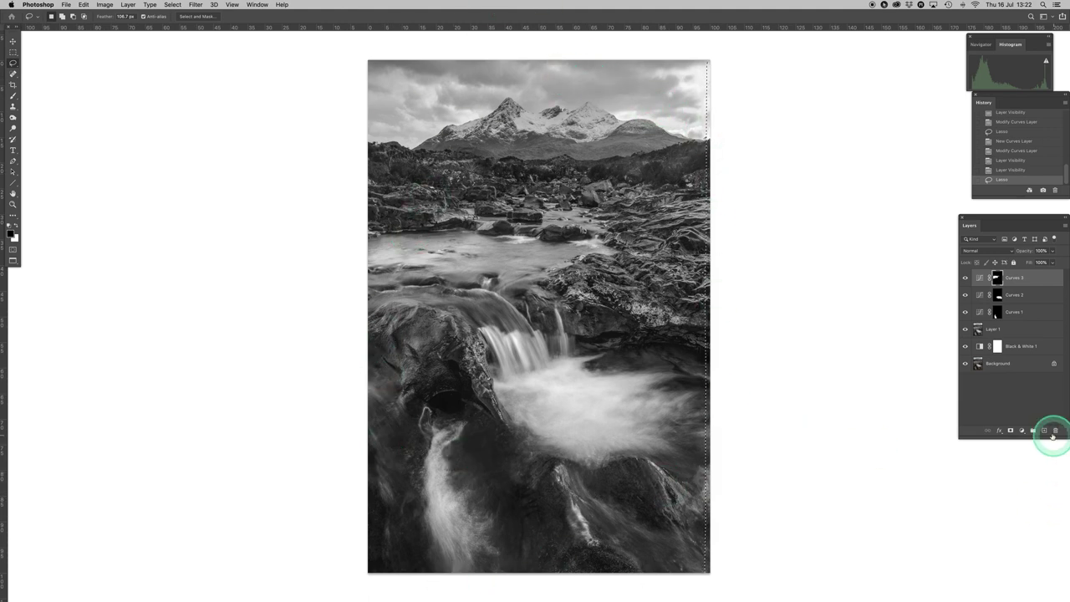
Add a Curves layer masked to the right-edge strip, lowering its white endpoint to output 230
click(1021, 431)
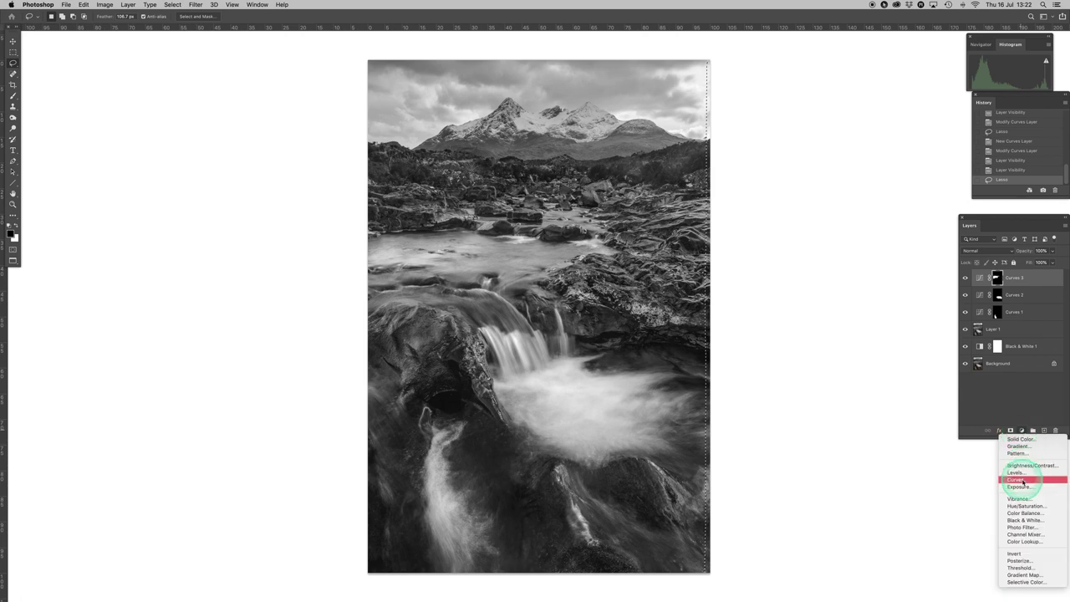
click(867, 143)
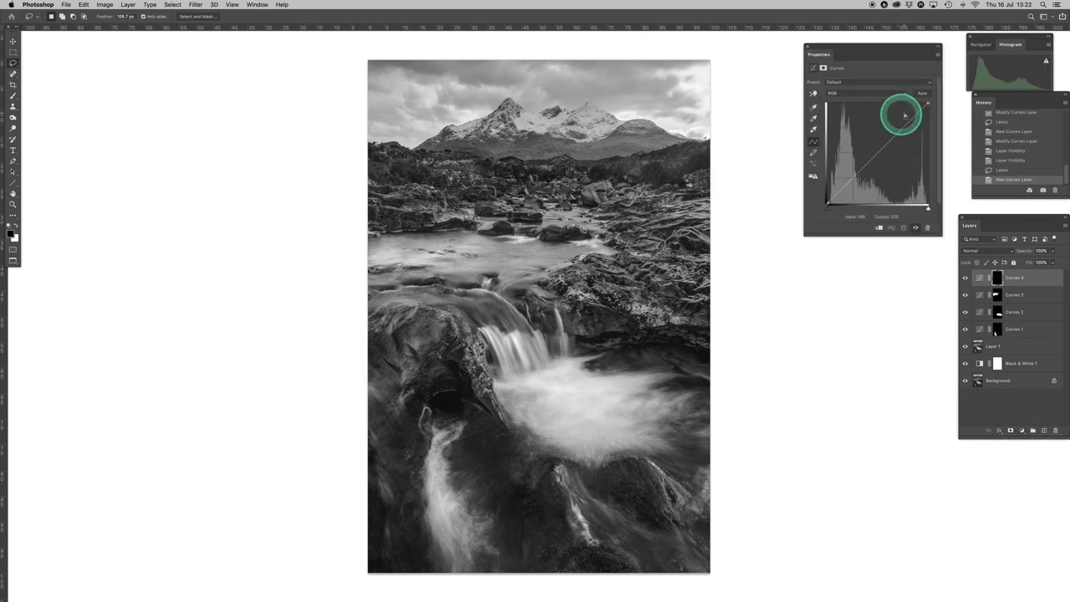
drag(927, 102, 930, 110)
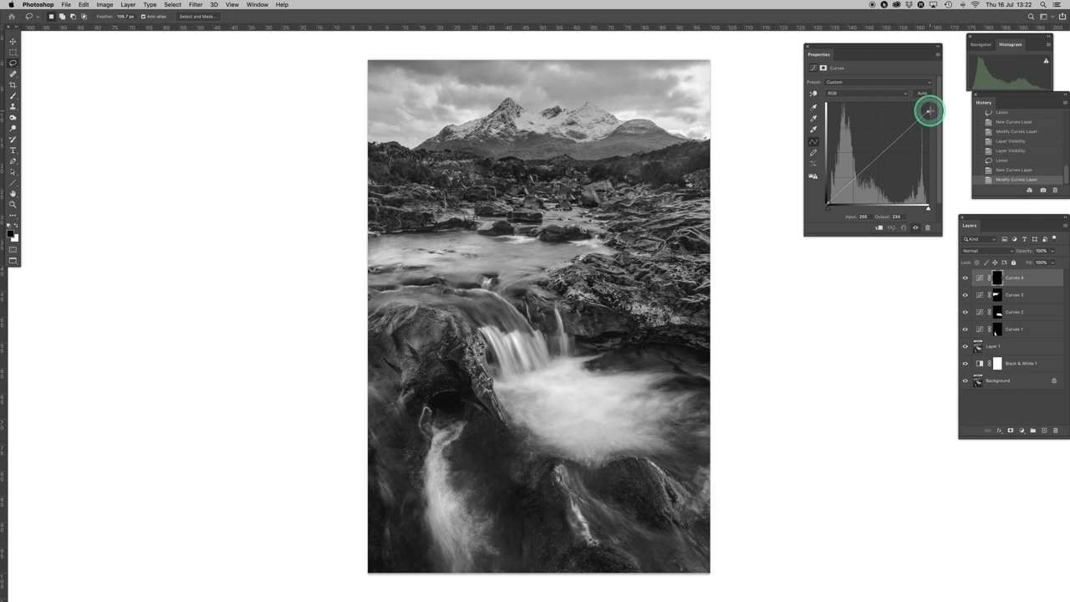
drag(929, 111, 928, 112)
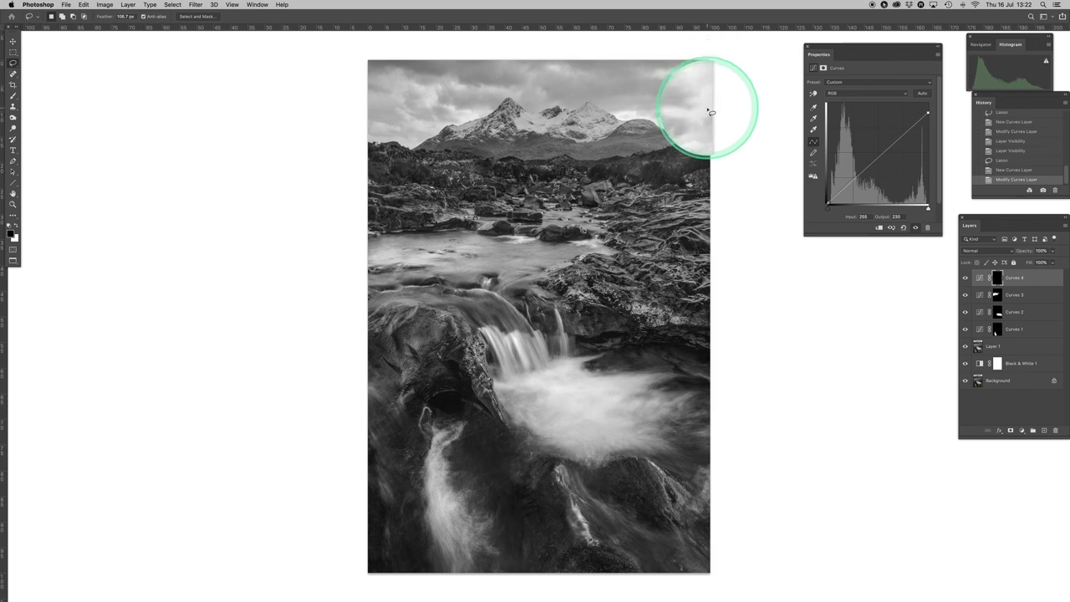
Compare the right edge with and without its Curves adjustment, leaving the layer visible
click(915, 229)
click(915, 229)
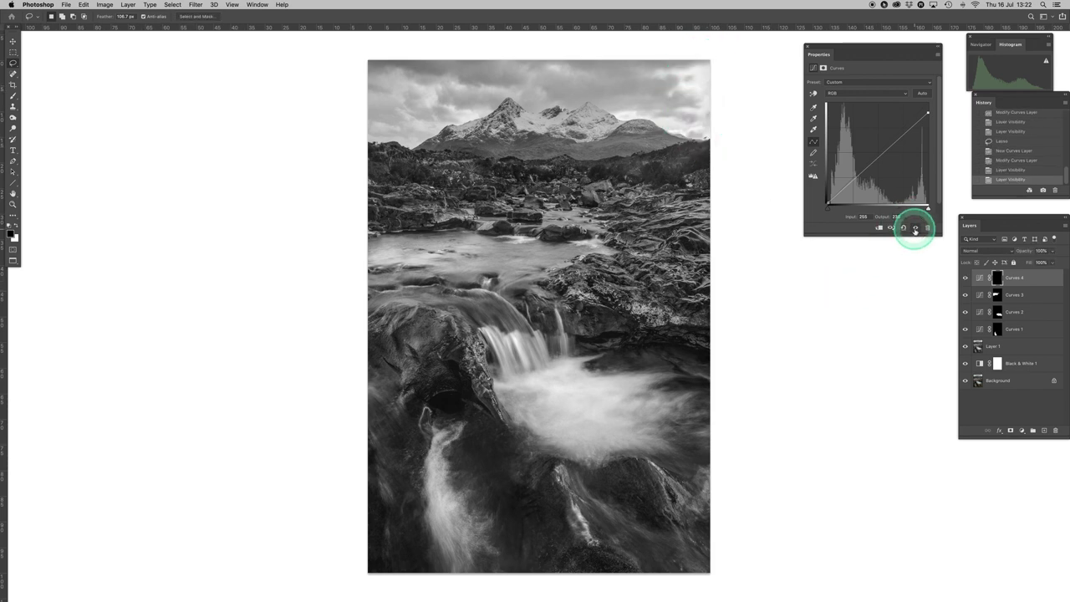
click(915, 229)
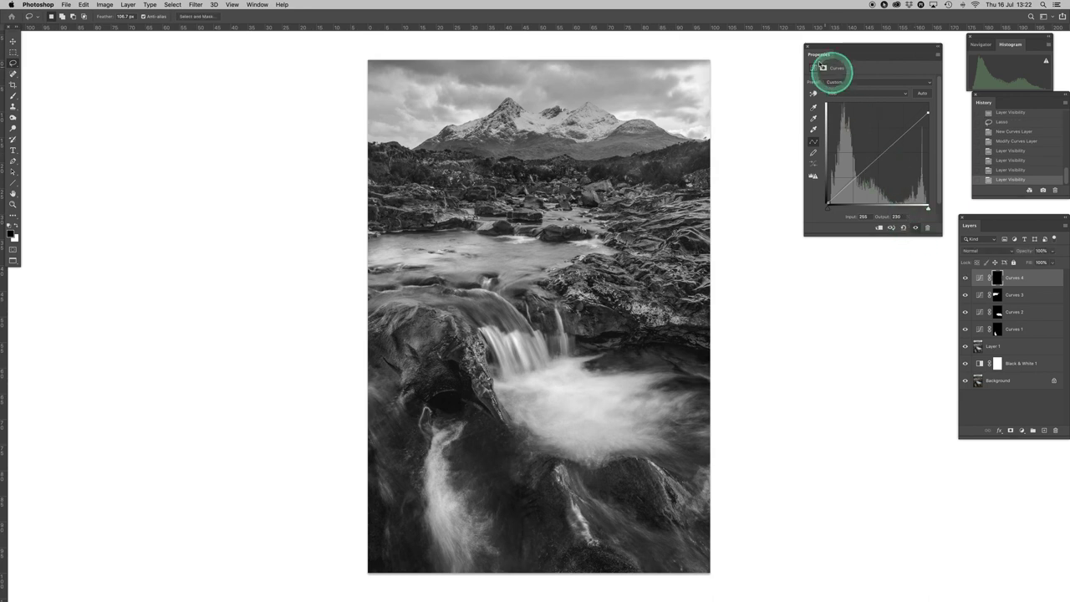
click(808, 48)
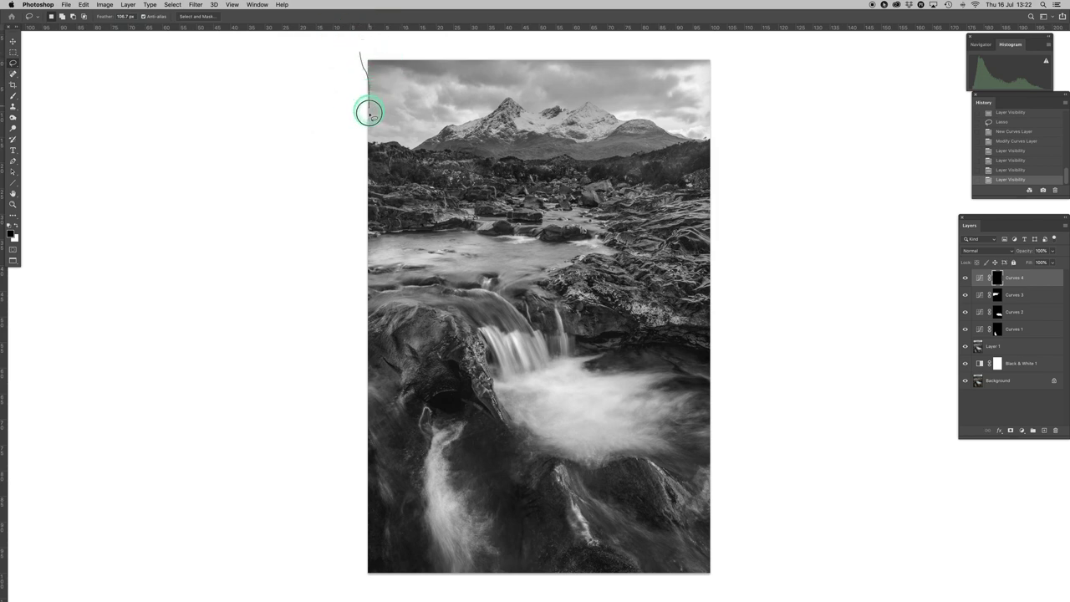
Lasso a thin strip along the photo's left edge and darken it with a Curves layer whose white endpoint is at output 229
drag(369, 157, 370, 224)
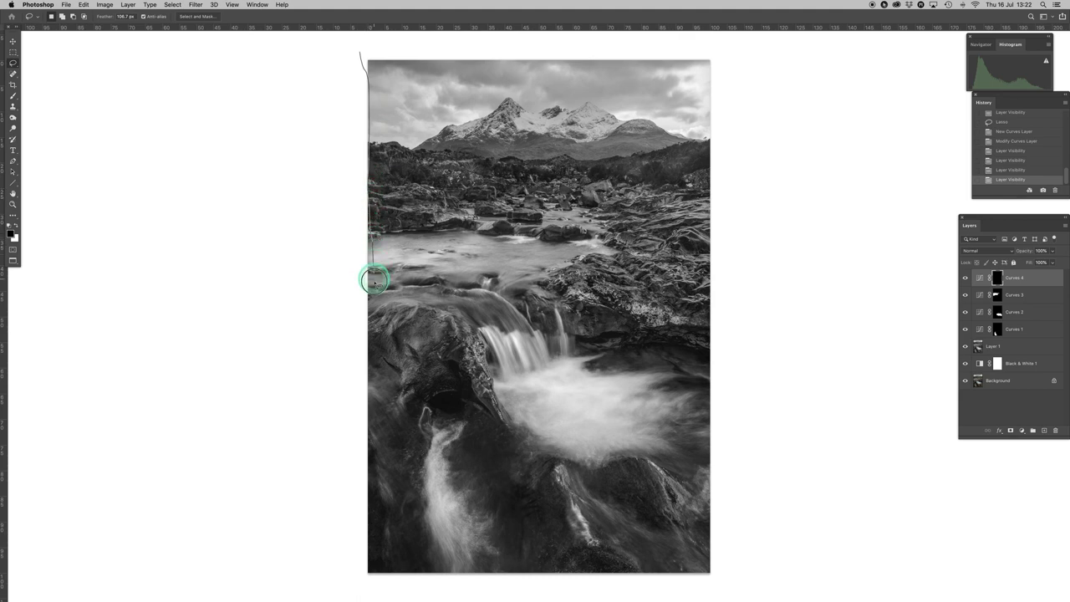
mouse_move(373, 298)
mouse_down()
mouse_move(376, 422)
mouse_move(368, 454)
mouse_move(344, 479)
mouse_move(288, 457)
mouse_move(222, 184)
mouse_move(236, 121)
mouse_move(359, 37)
mouse_move(284, 7)
mouse_up()
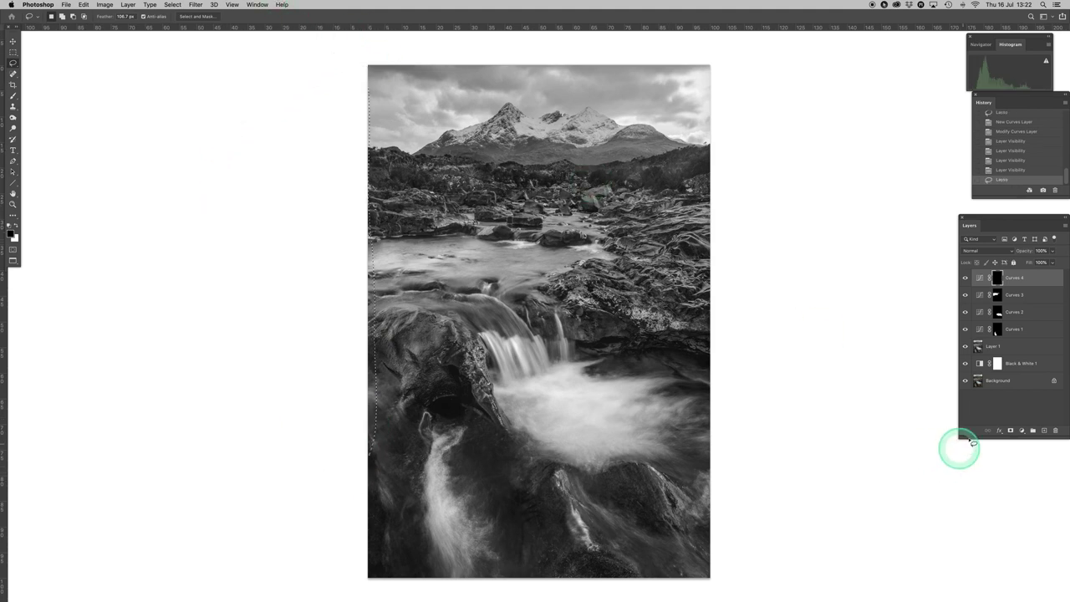
click(1022, 431)
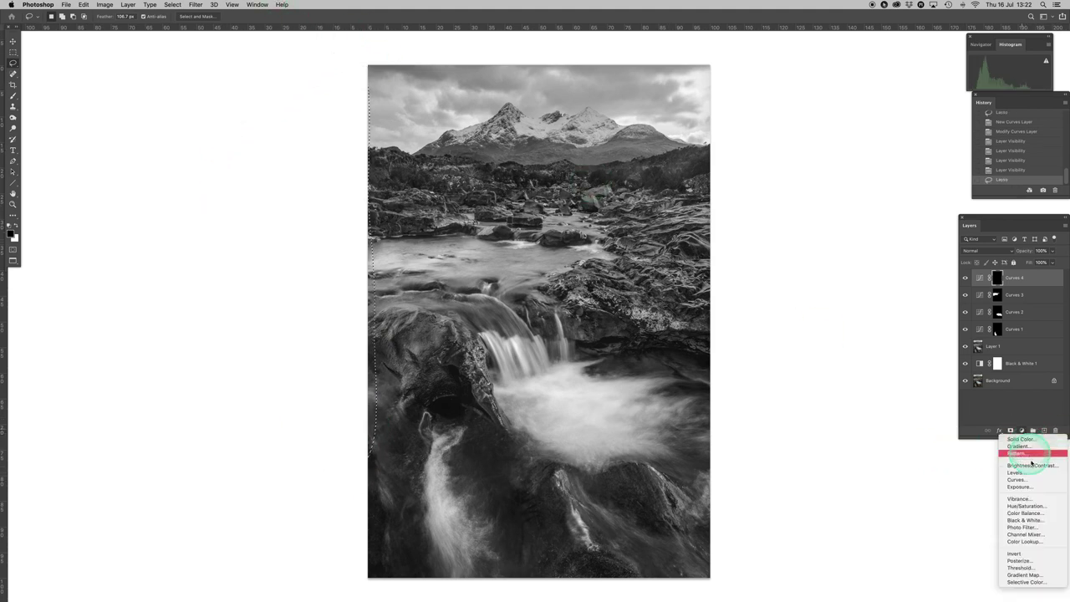
click(1029, 482)
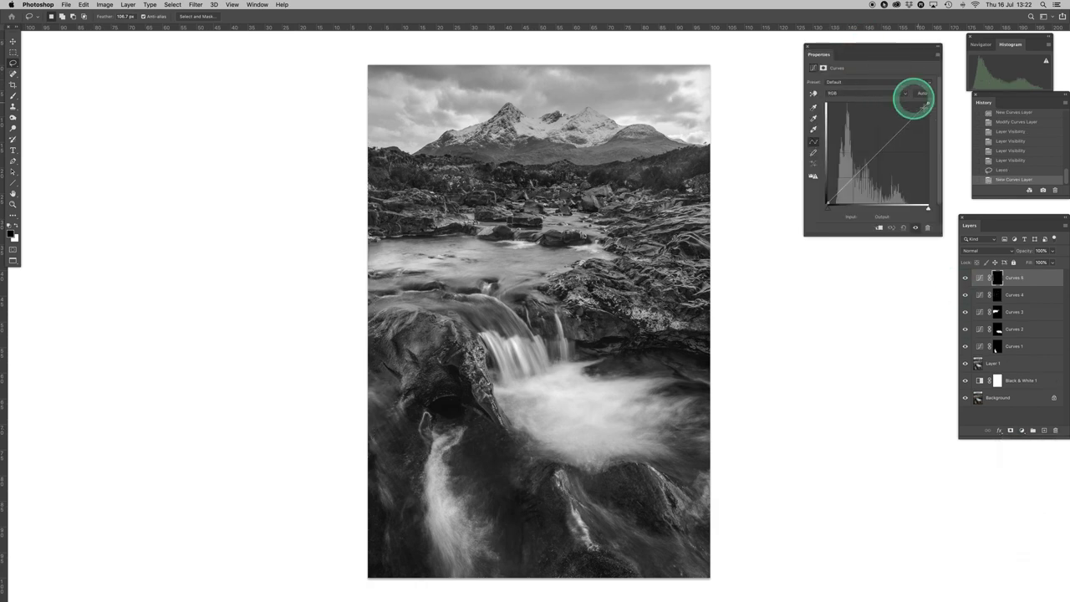
drag(928, 102, 929, 111)
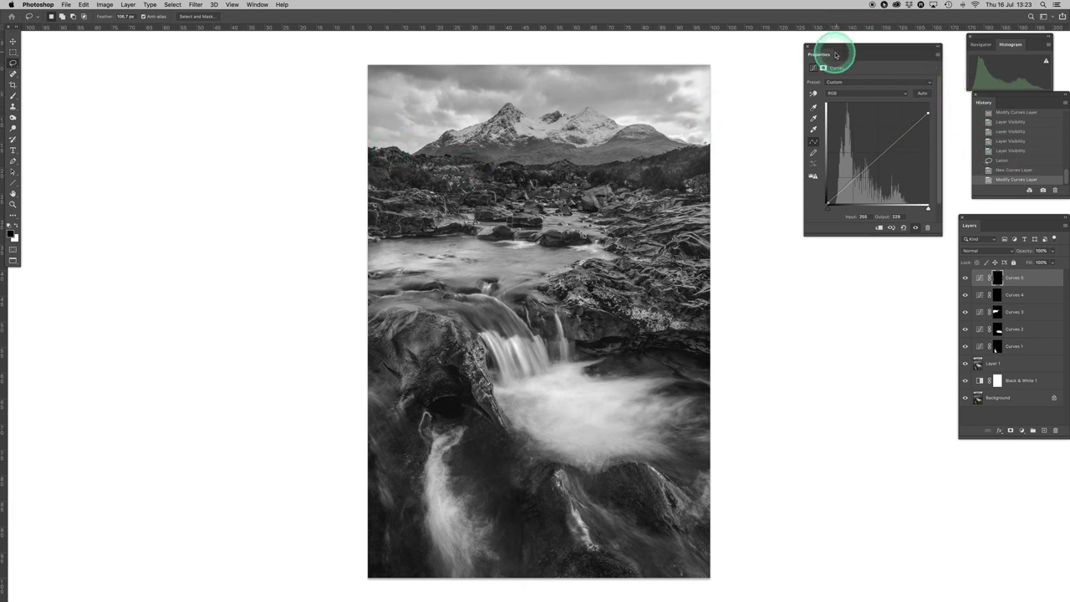
click(807, 46)
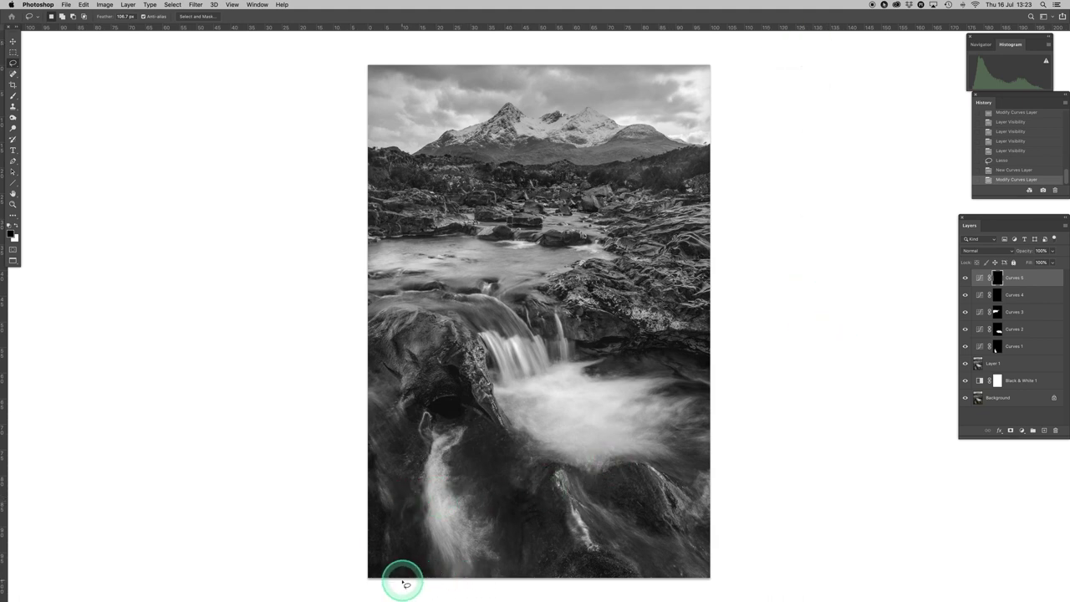
Lasso a thin strip along the photo's bottom edge and darken it with a Curves layer whose white endpoint is at about output 203
mouse_move(402, 578)
mouse_down()
mouse_move(628, 579)
mouse_move(730, 560)
mouse_move(787, 569)
mouse_move(757, 597)
mouse_up()
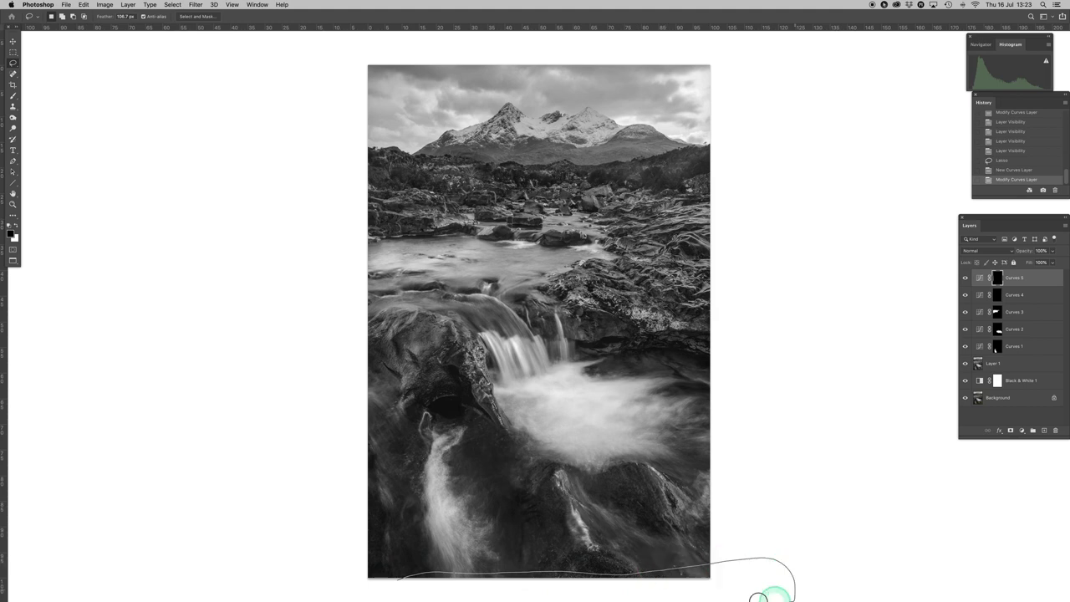
drag(365, 591, 360, 587)
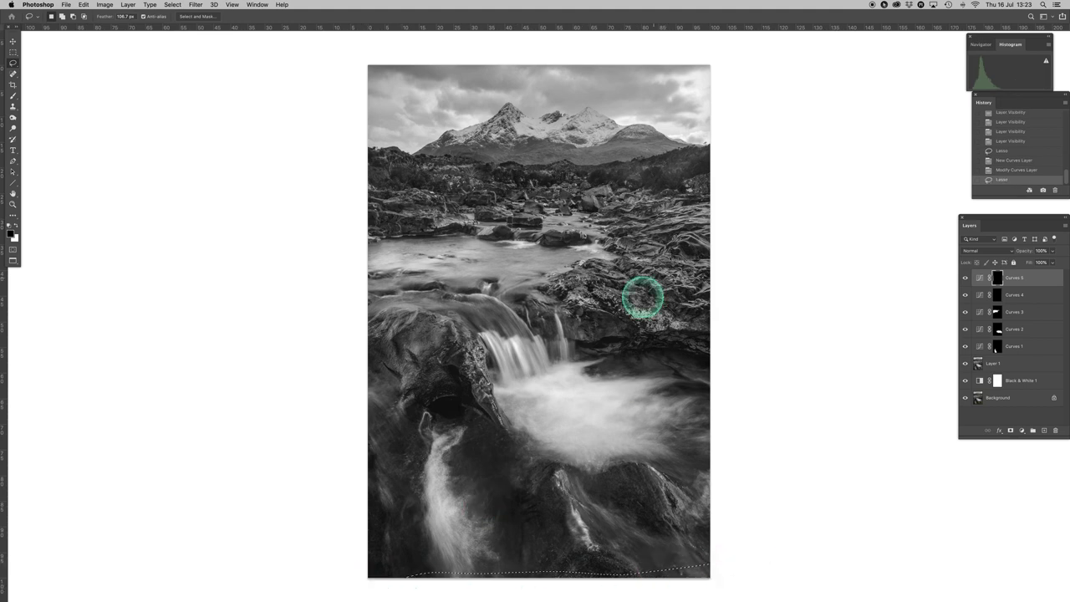
click(1020, 430)
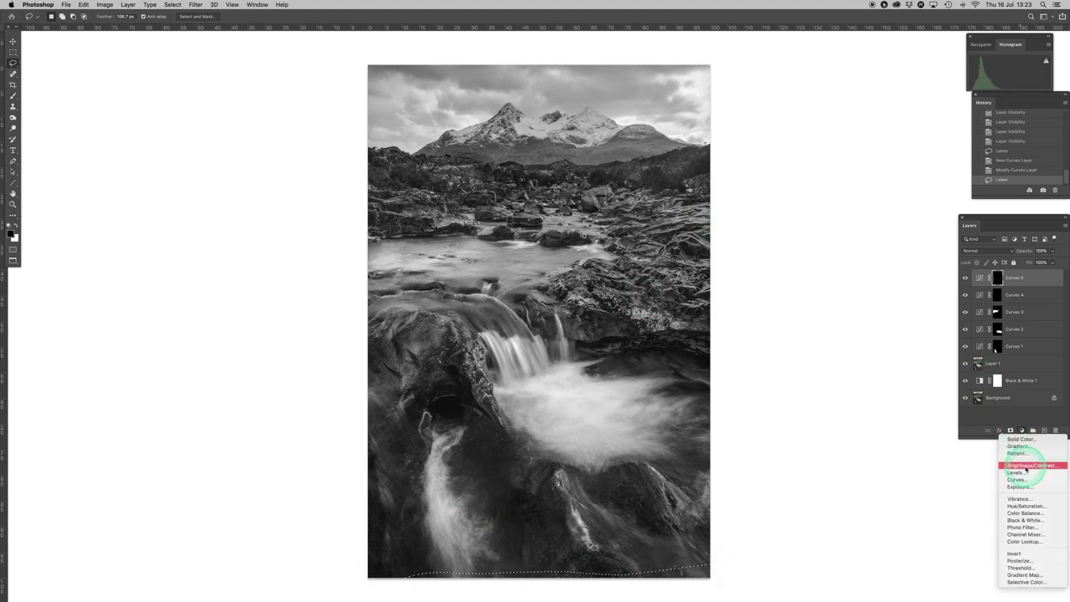
click(1024, 479)
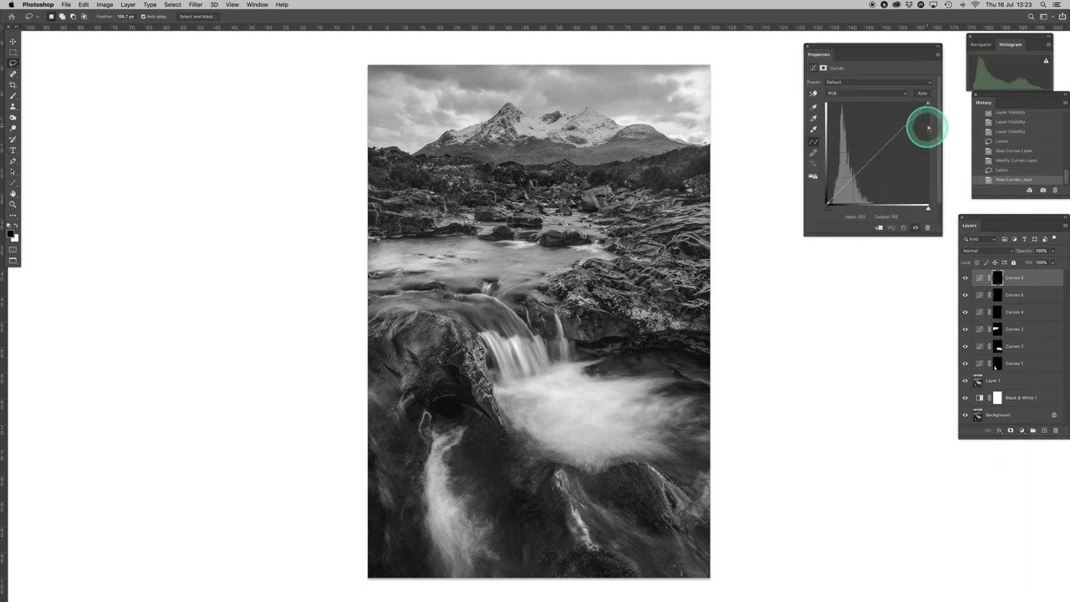
drag(928, 102, 928, 105)
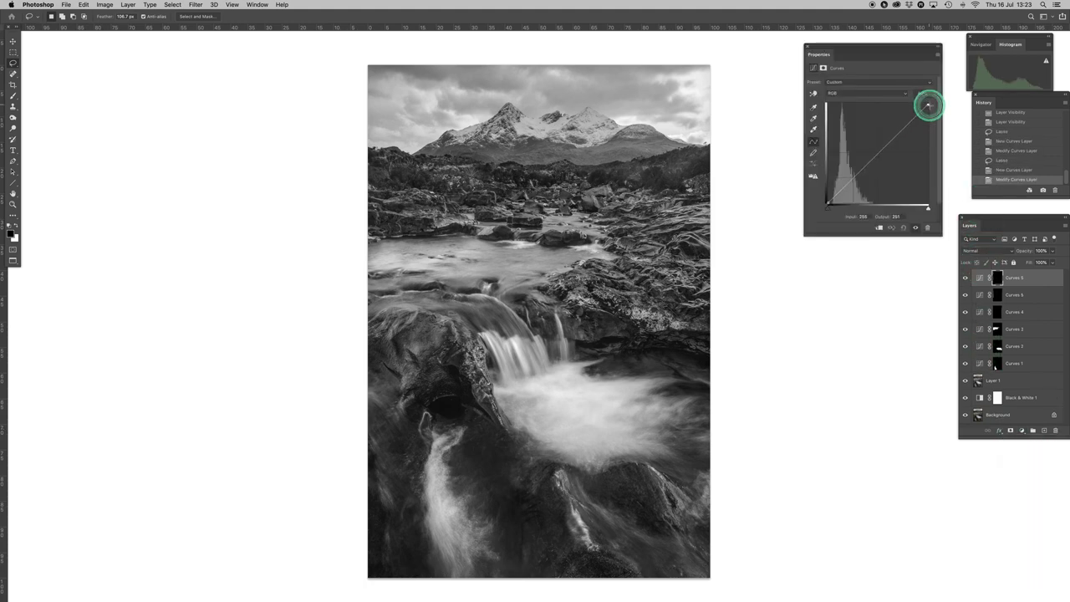
drag(931, 119, 929, 124)
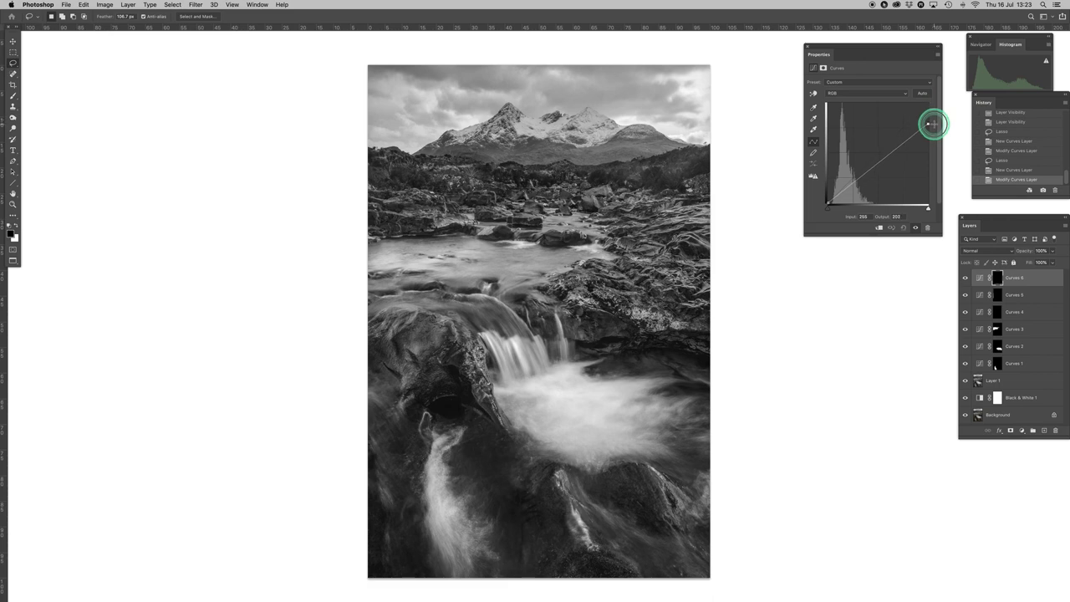
Compare the bottom edge with and without its Curves adjustment, leaving the layer visible
click(914, 228)
click(914, 227)
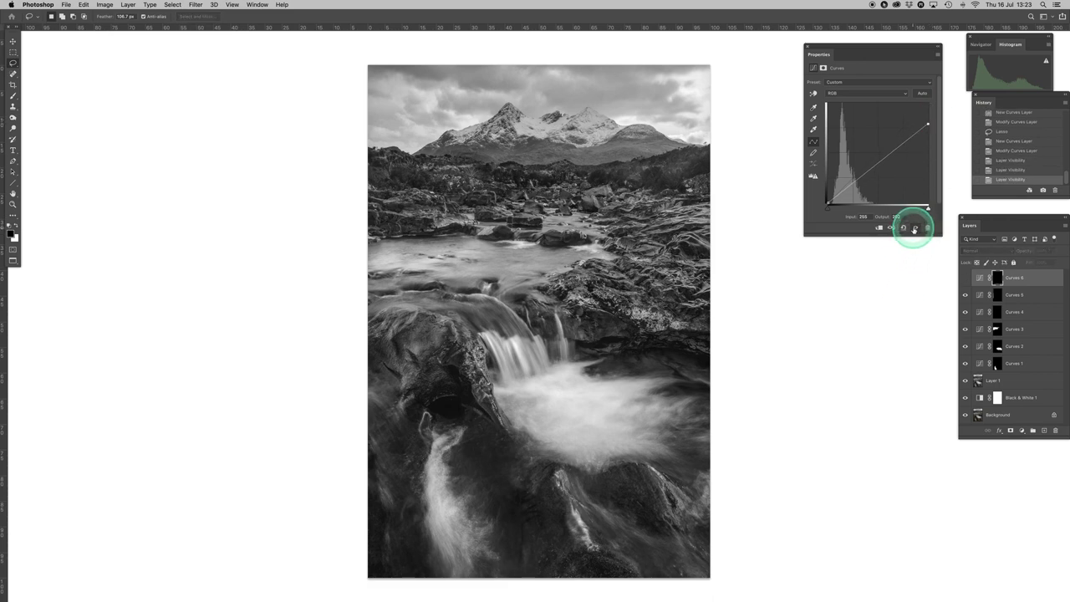
click(914, 227)
click(914, 227)
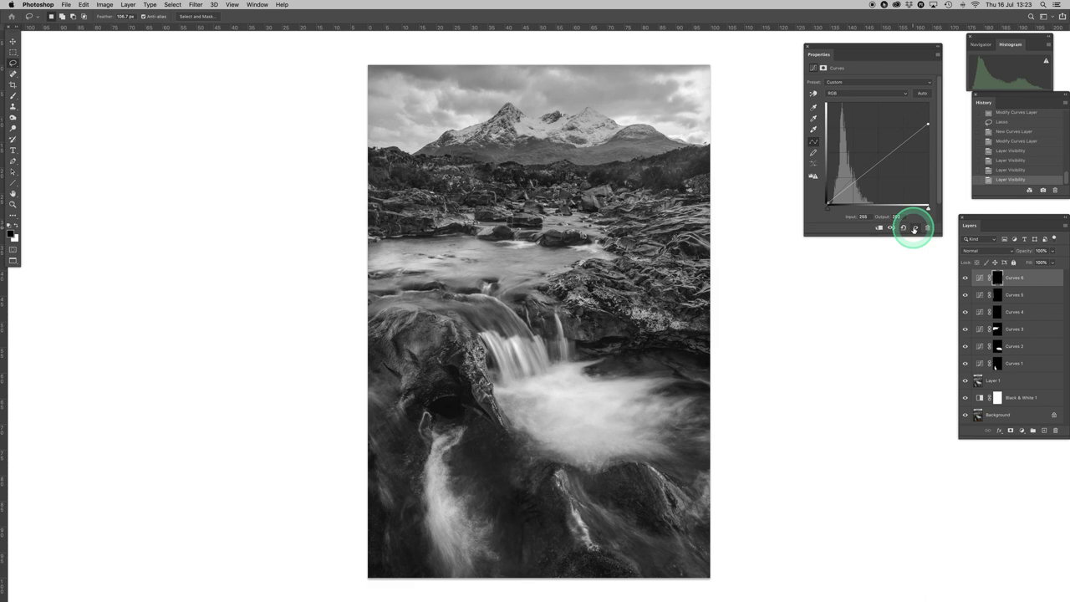
click(806, 46)
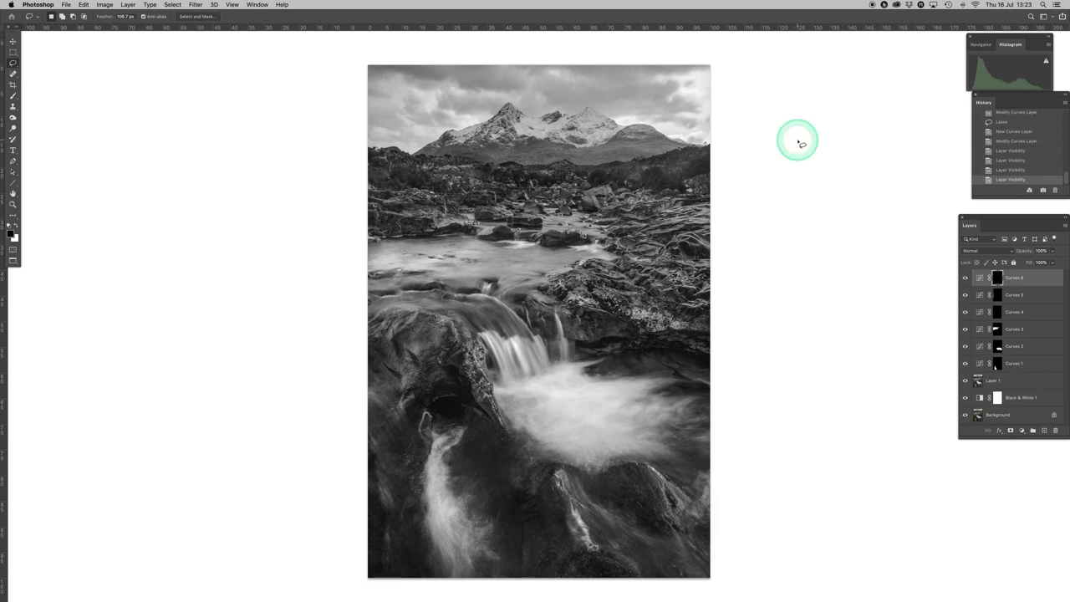
Stamp all visible layers into a new top layer and open it in the Camera Raw Filter
click(128, 5)
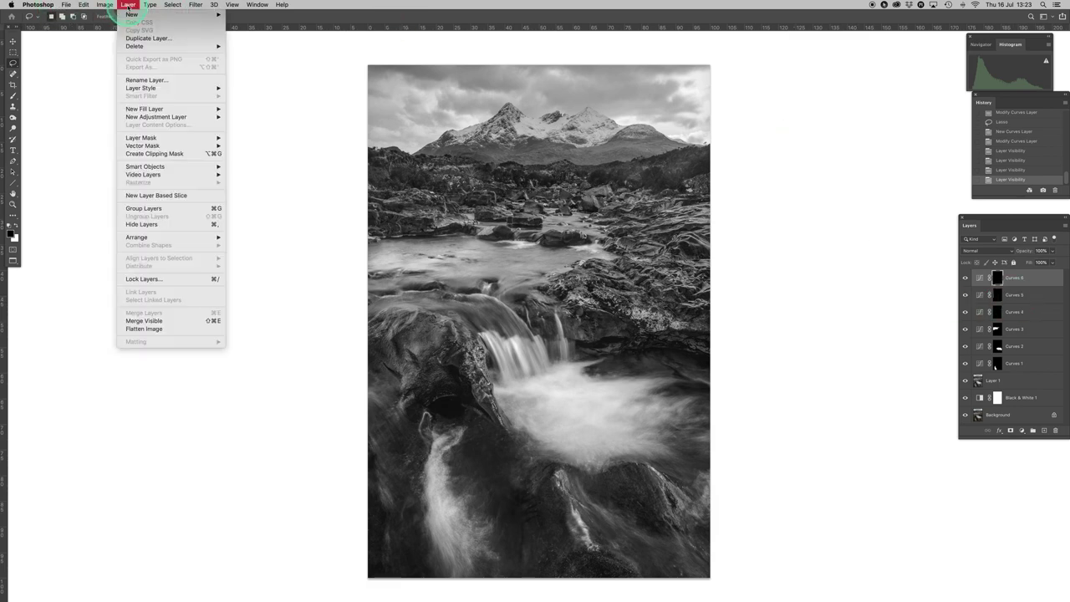
alt+click(137, 321)
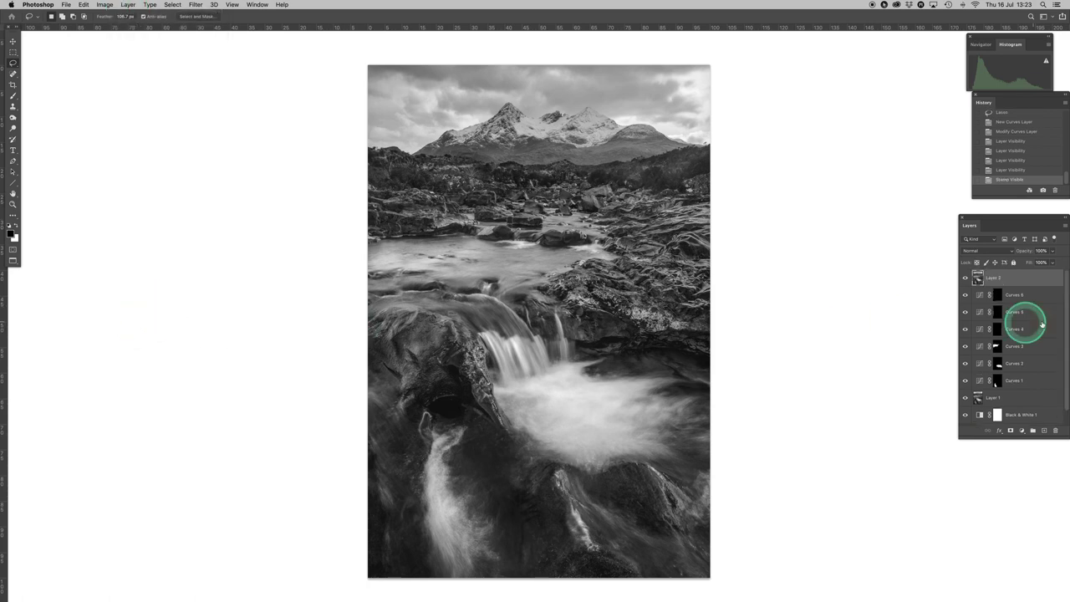
click(195, 5)
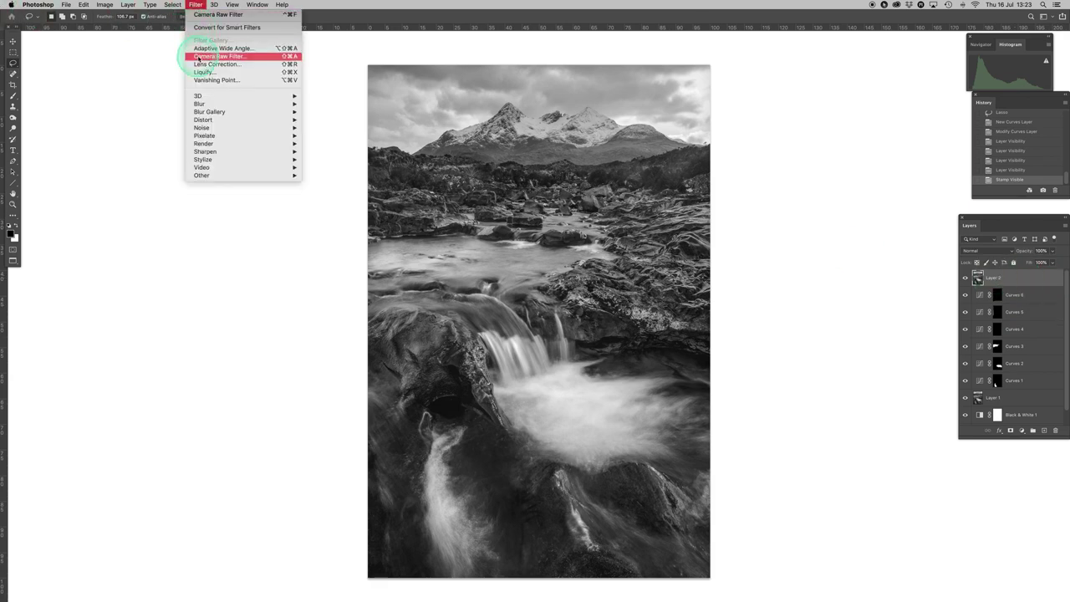
click(130, 46)
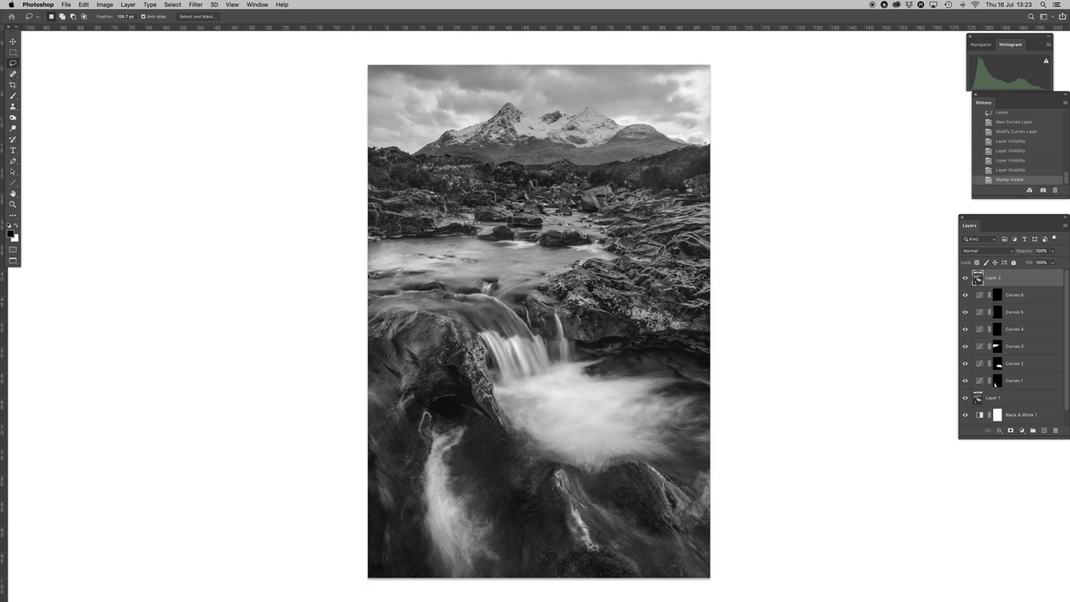
key(super+shift+a)
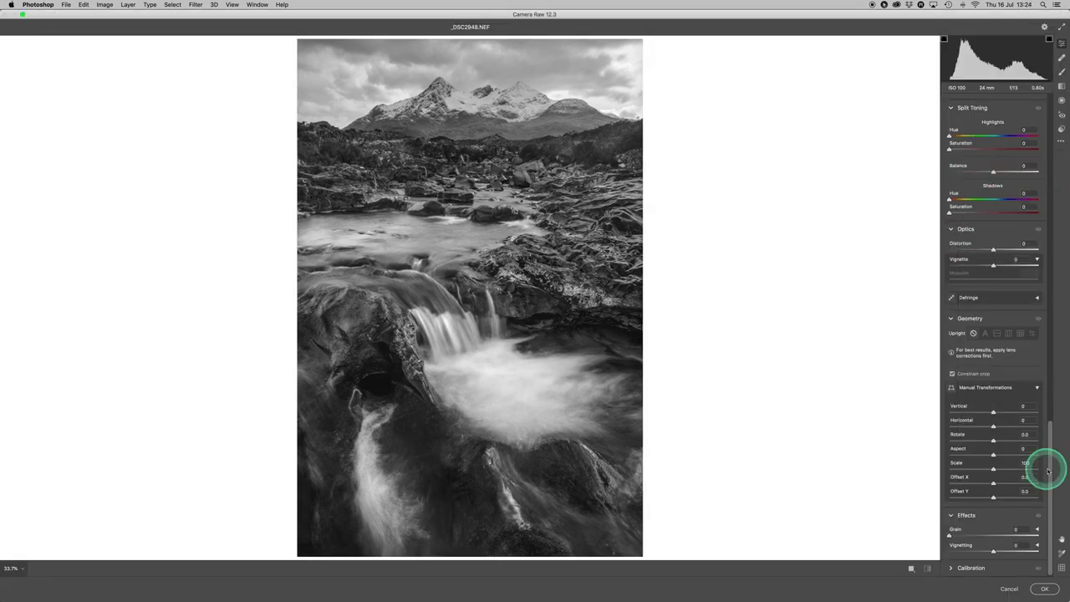
Set the Camera Raw Basic adjustments to Blacks -3, Whites +2, Exposure +0.15 and Clarity +14
drag(1046, 460, 1046, 75)
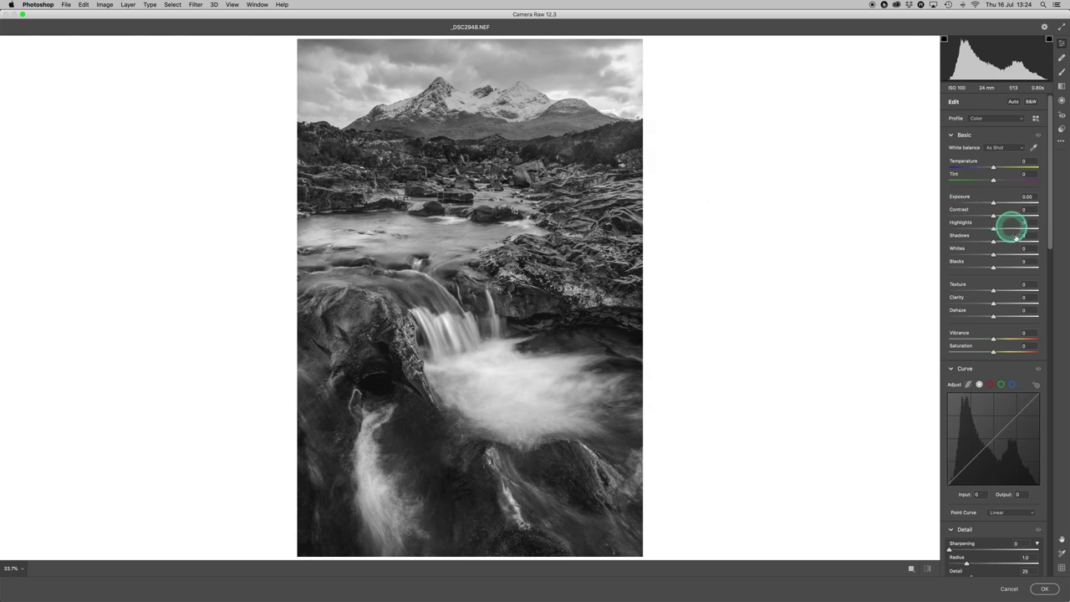
key(alt)
mouse_move(991, 267)
mouse_down()
mouse_move(971, 268)
mouse_move(990, 266)
mouse_up()
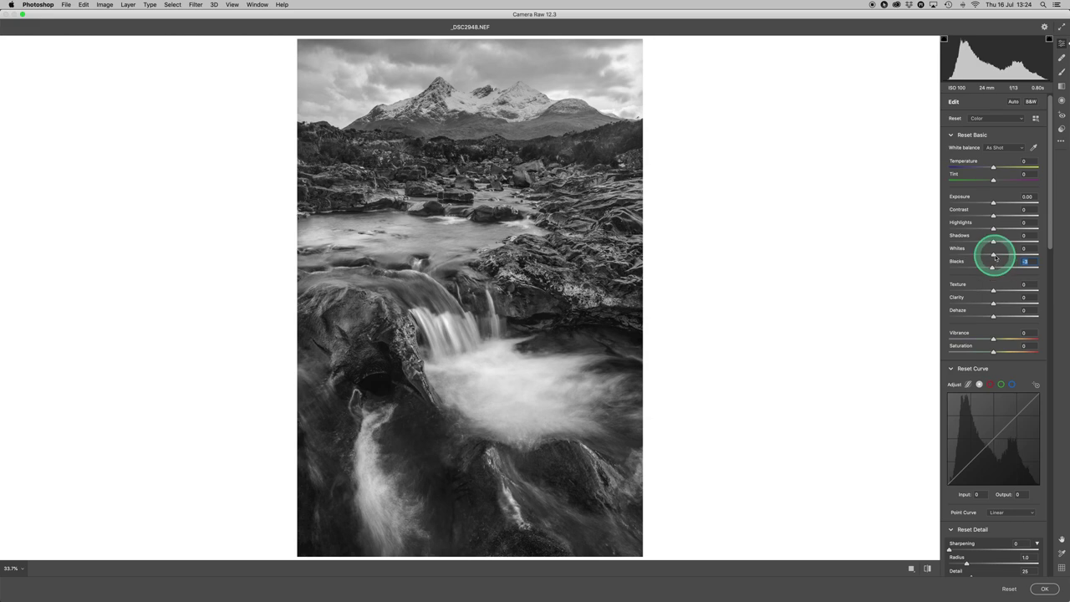
mouse_move(995, 256)
mouse_down()
mouse_move(1005, 256)
mouse_move(995, 258)
mouse_up()
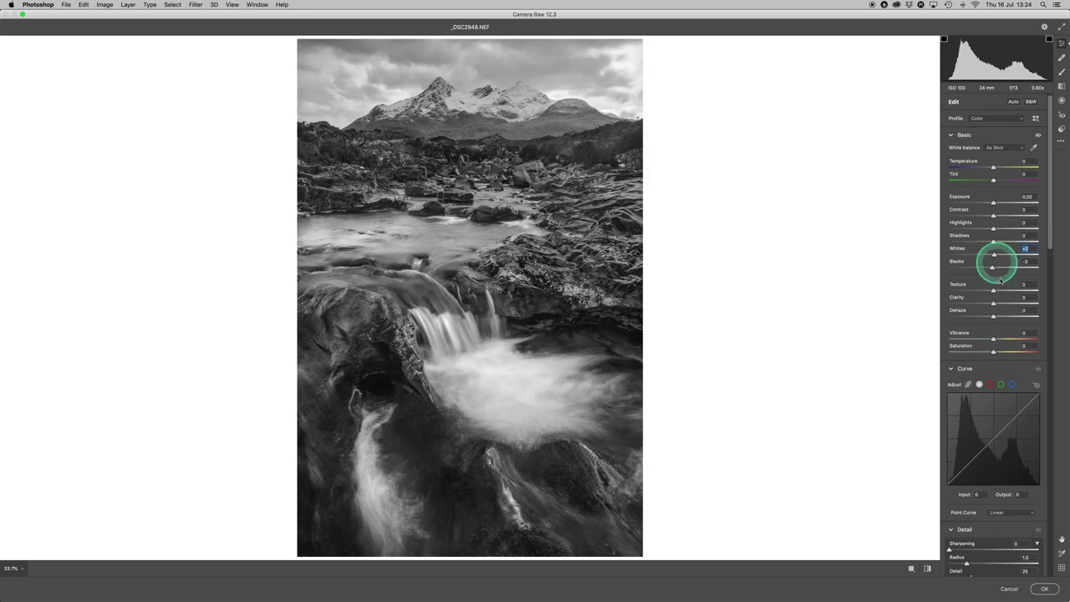
drag(993, 205, 991, 203)
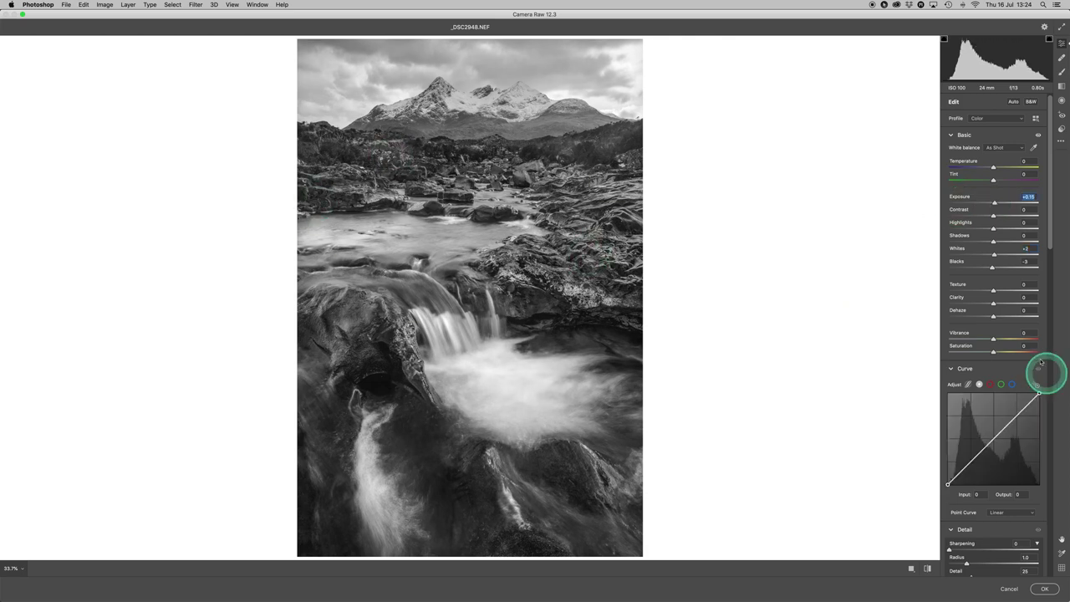
drag(993, 303, 1000, 305)
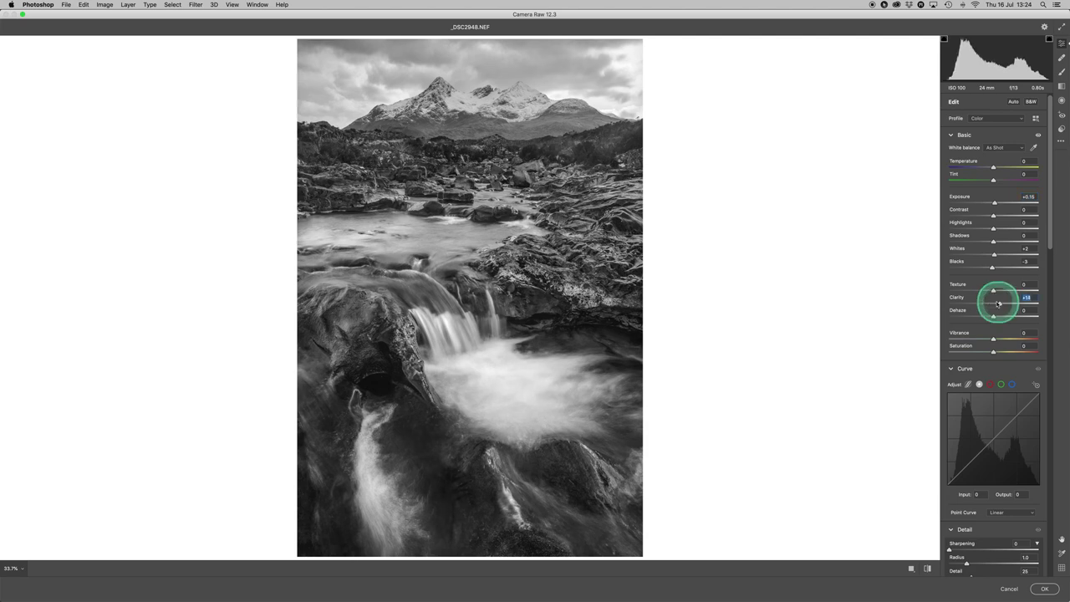
Compare the photo with default and adjusted Camera Raw settings, and apply the filter with the adjustments enabled
click(927, 569)
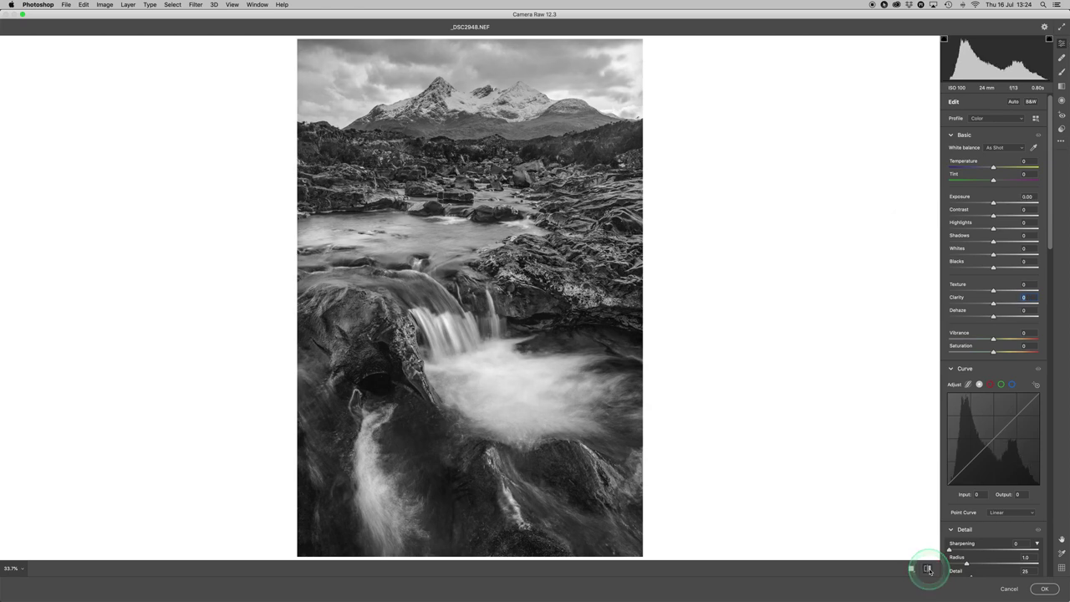
click(928, 569)
click(927, 569)
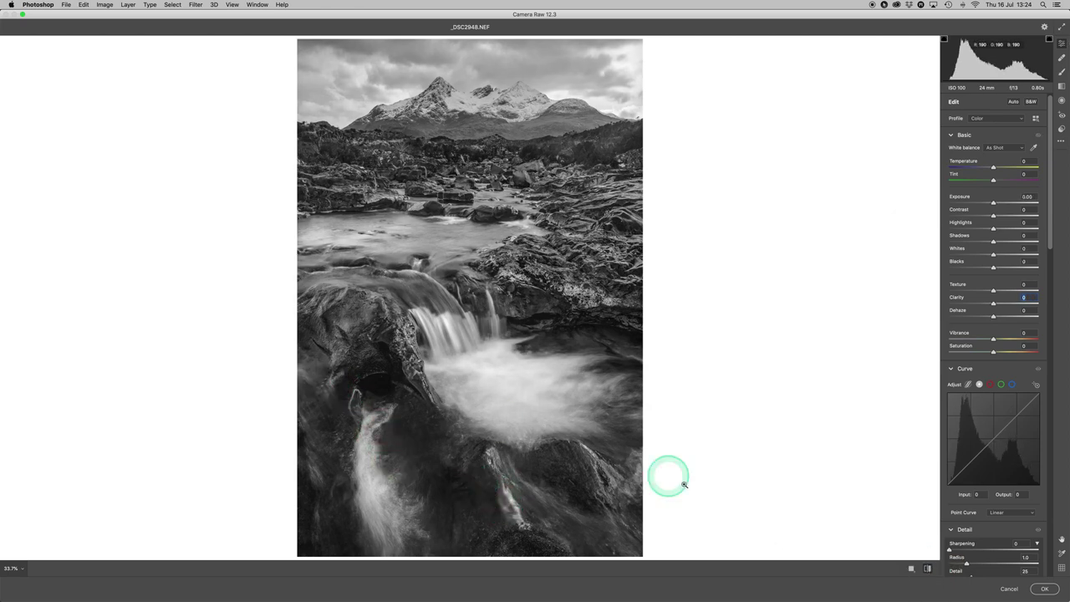
click(928, 569)
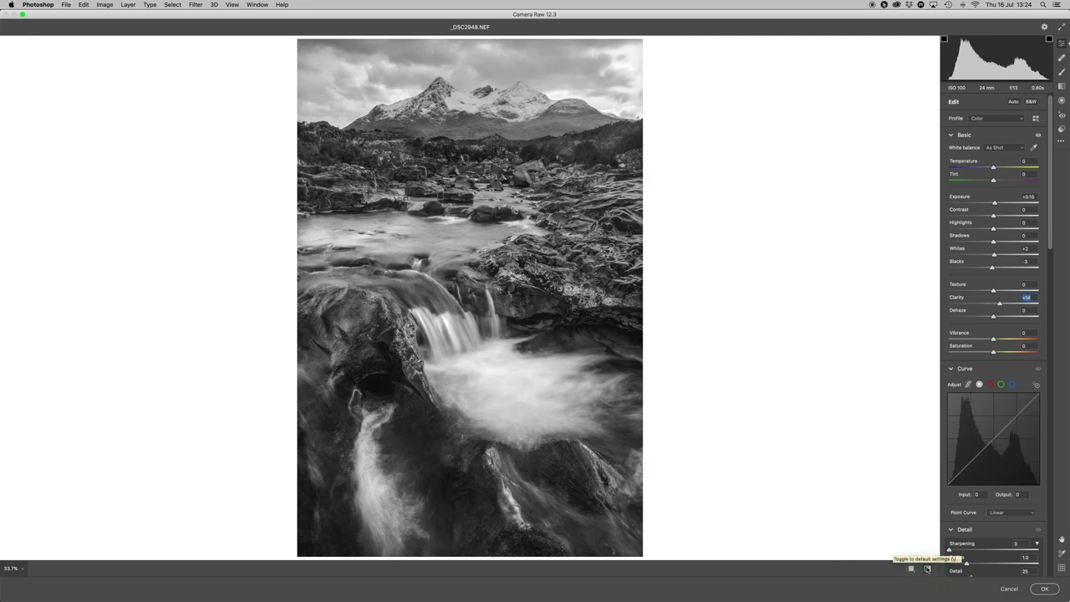
click(928, 569)
key(super+minus)
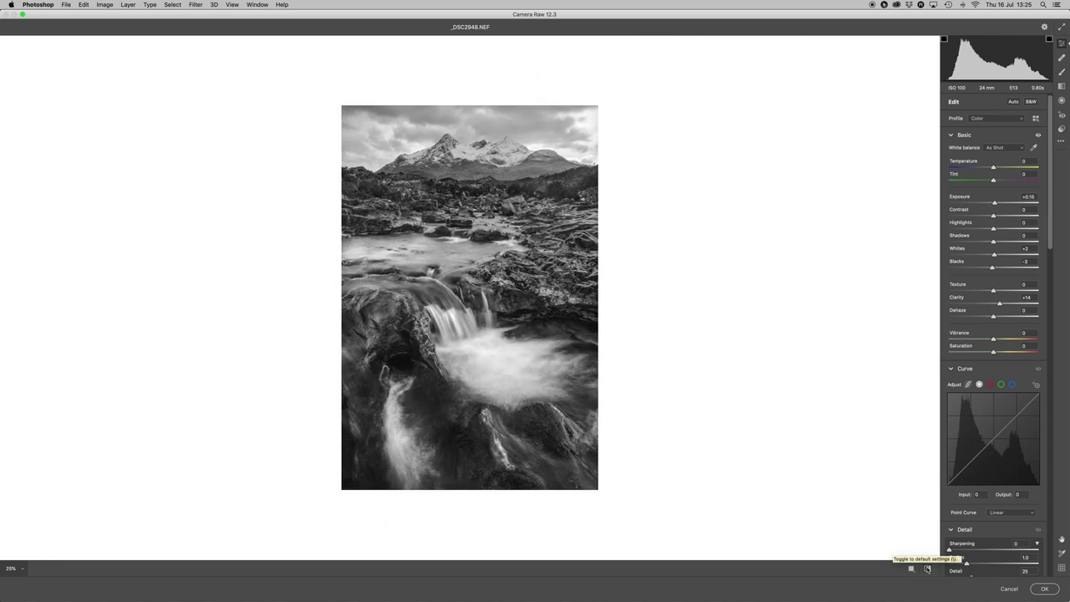
click(927, 569)
click(1043, 588)
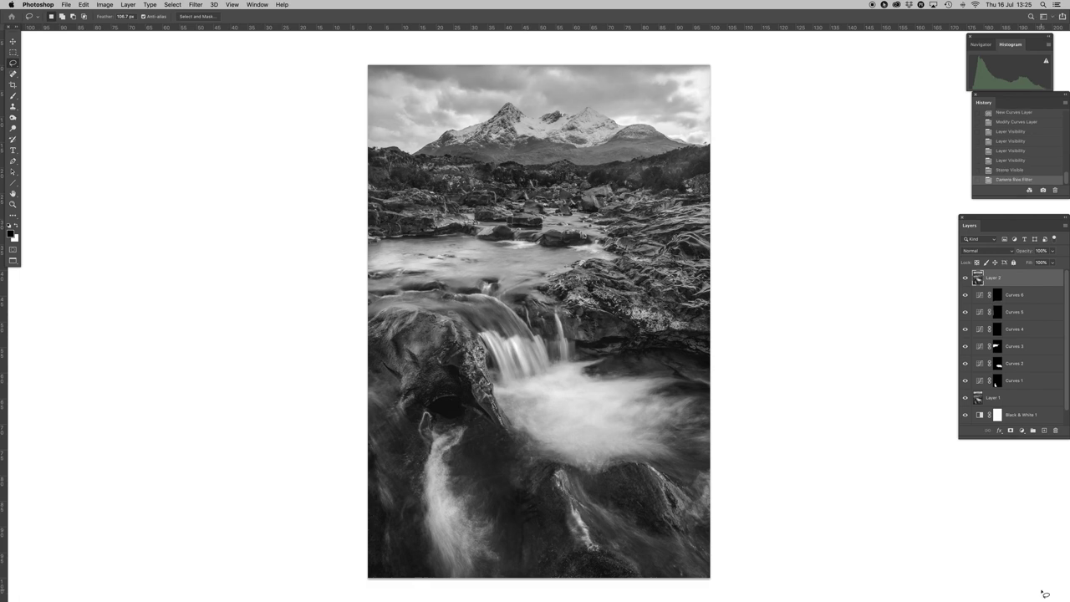
Switch to Adobe Bridge, open the original _DSC2948.NEF in Camera Raw to review the unedited colour photo, and dismiss it without opening the image
click(637, 294)
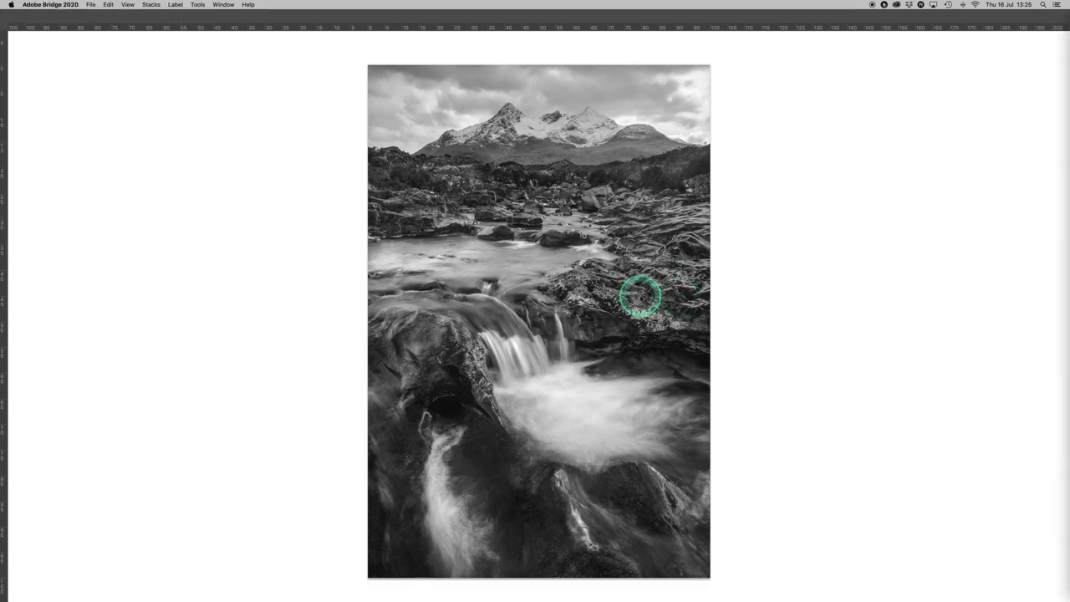
click(669, 294)
click(798, 299)
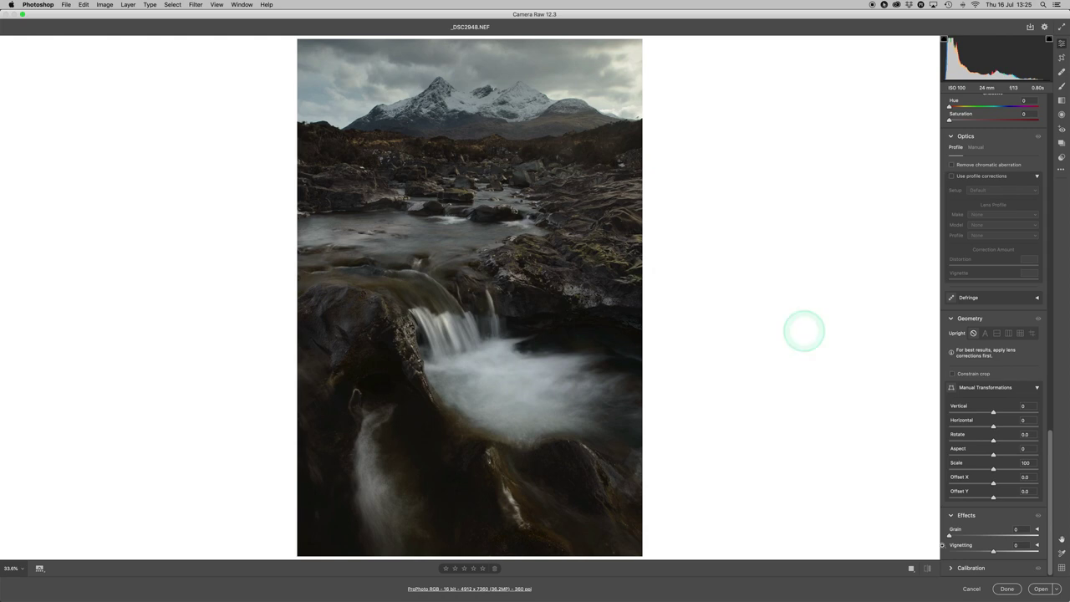
click(1006, 588)
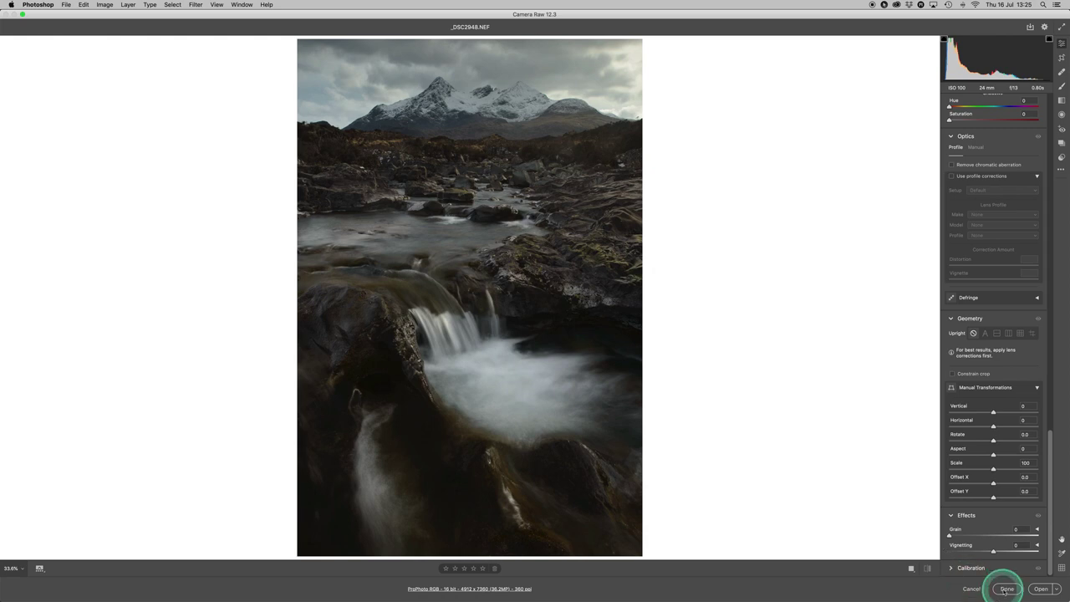
click(1004, 589)
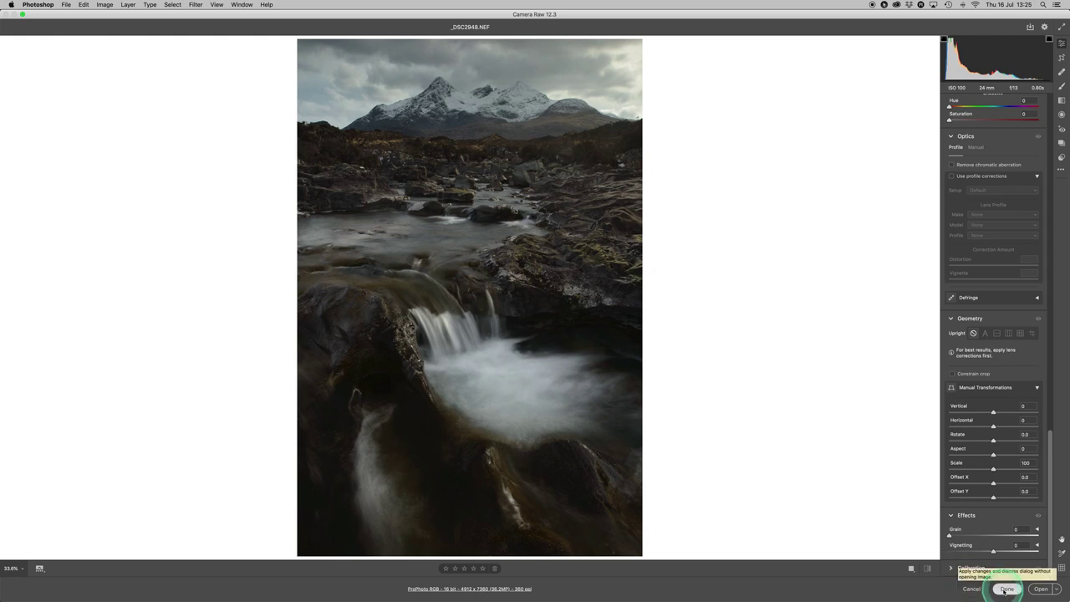